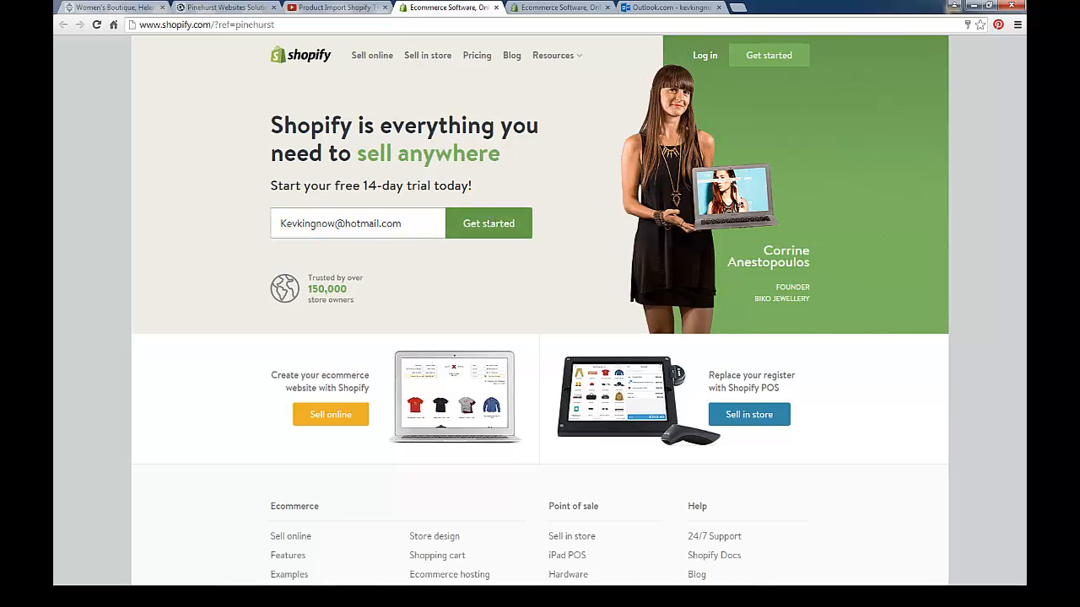
Start a free 14-day Shopify trial and create a store named AmazingAccessories.
{"action": "left_click", "coordinate": [491, 226]}
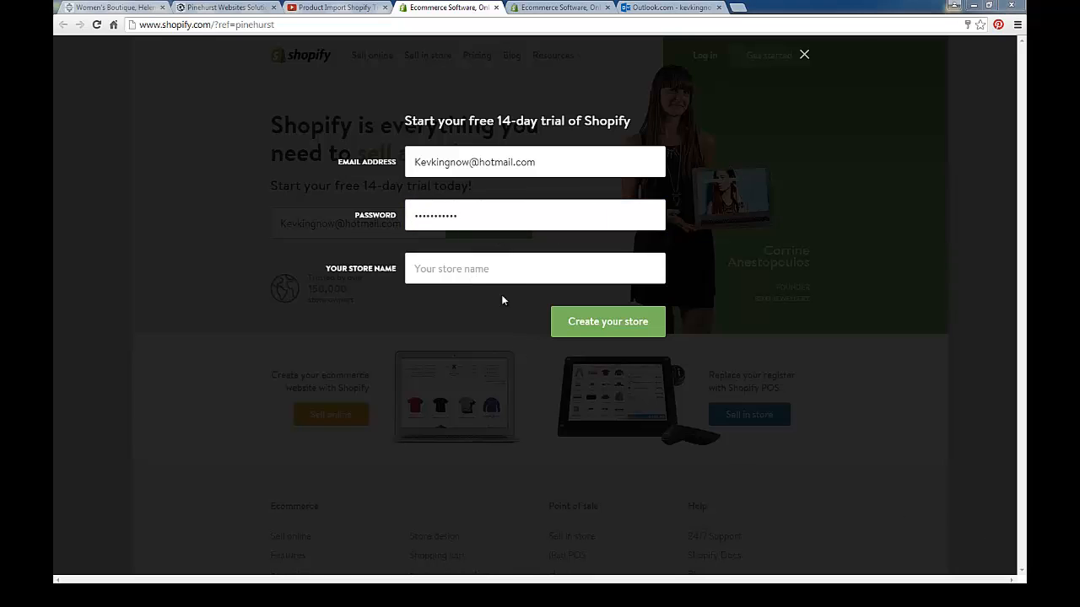
{"action": "left_click", "coordinate": [477, 275]}
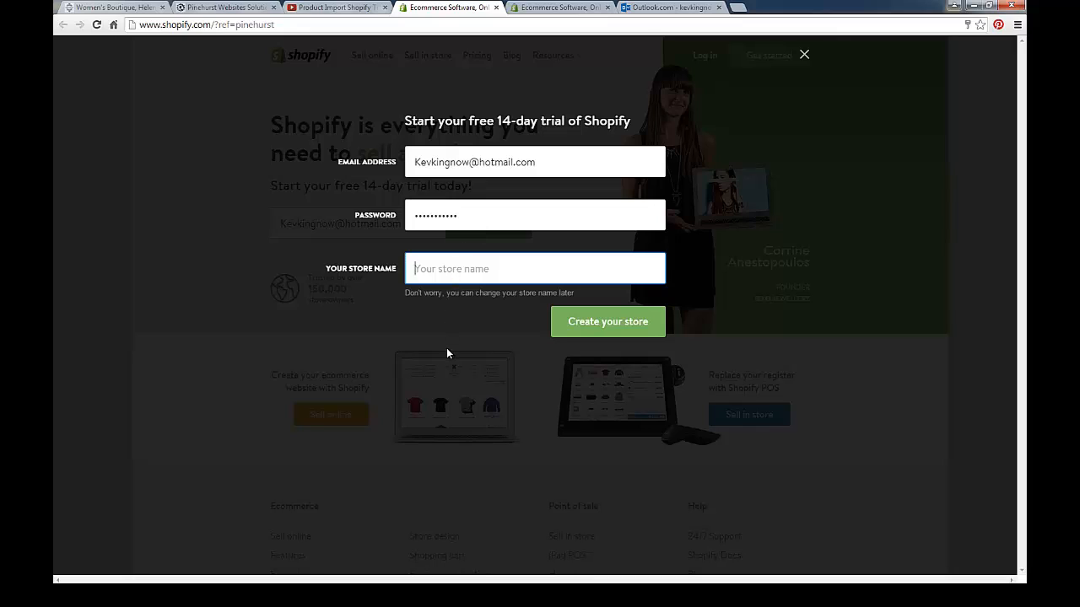
{"action": "type", "text": "Ama"}
{"action": "type", "text": "zing"}
{"action": "type", "text": " Acce"}
{"action": "type", "text": "ss"}
{"action": "type", "text": "ories"}
{"action": "key", "text": "ctrl+Left"}
{"action": "key", "text": "BackSpace"}
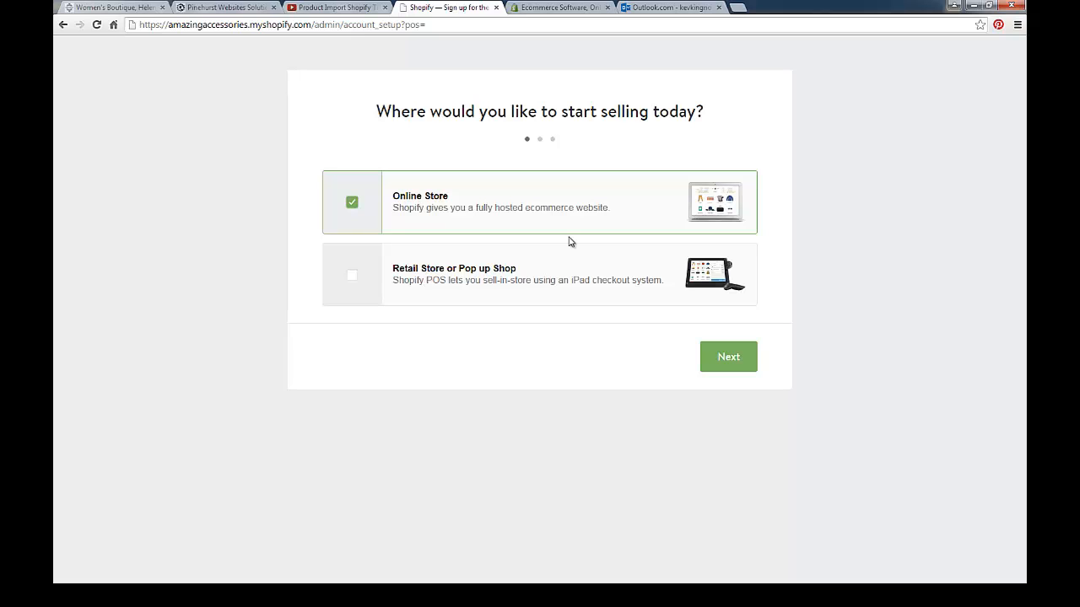
Complete the account setup with Online Store as the sales channel and North Carolina as the state, and enter the new store.
{"action": "left_click", "coordinate": [724, 357]}
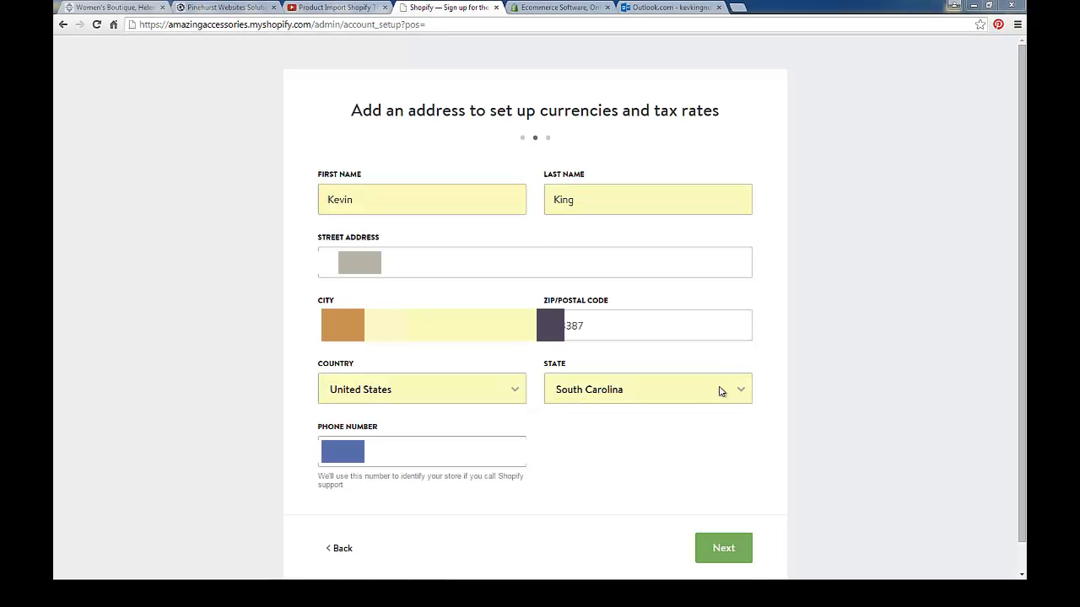
{"action": "left_click", "coordinate": [721, 391]}
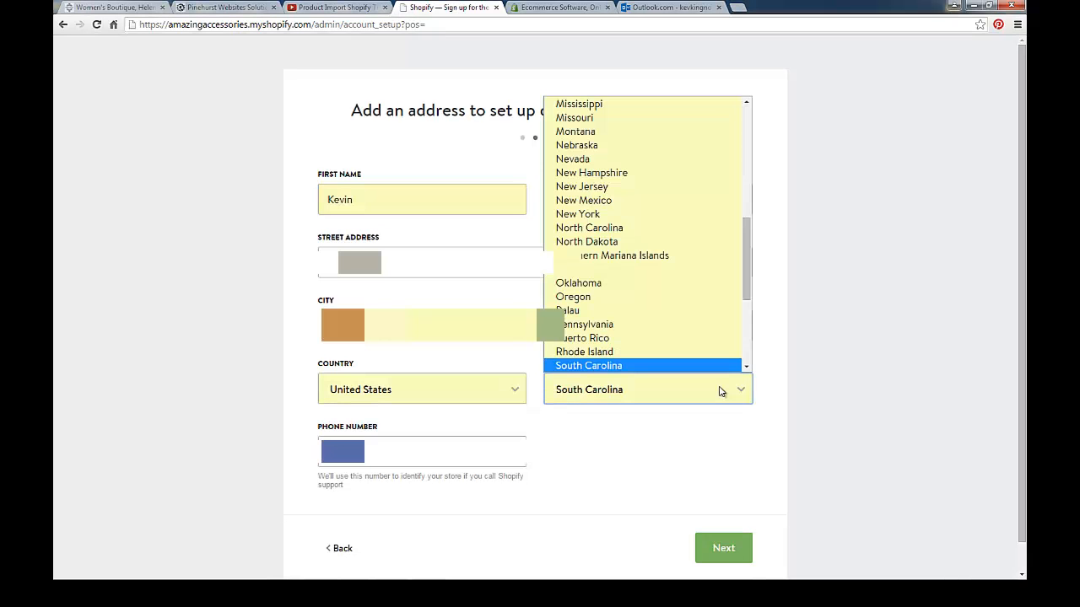
{"action": "left_click", "coordinate": [672, 228]}
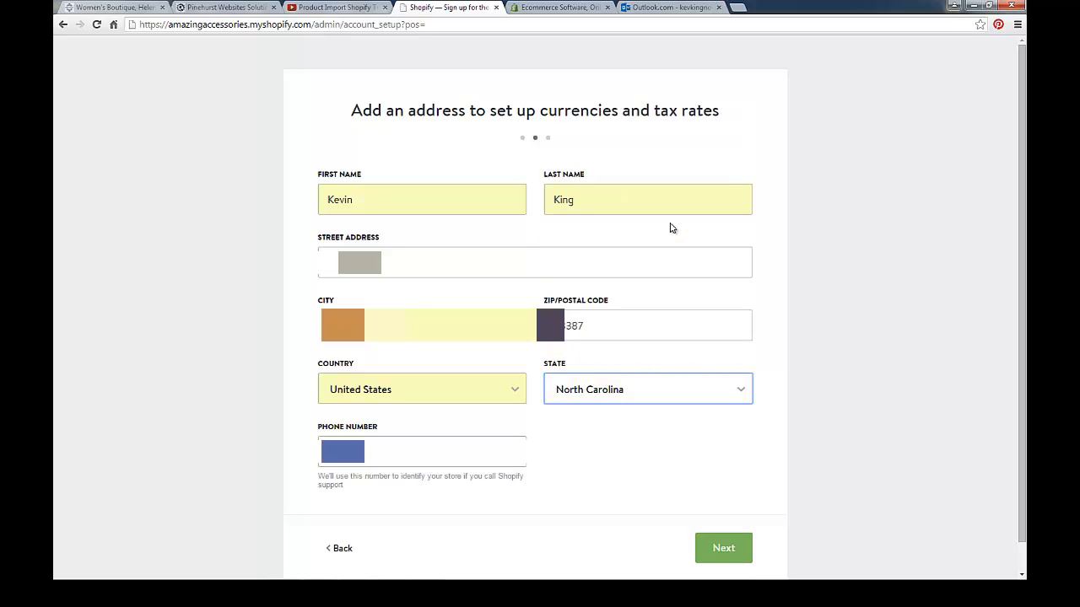
{"action": "left_click", "coordinate": [729, 547]}
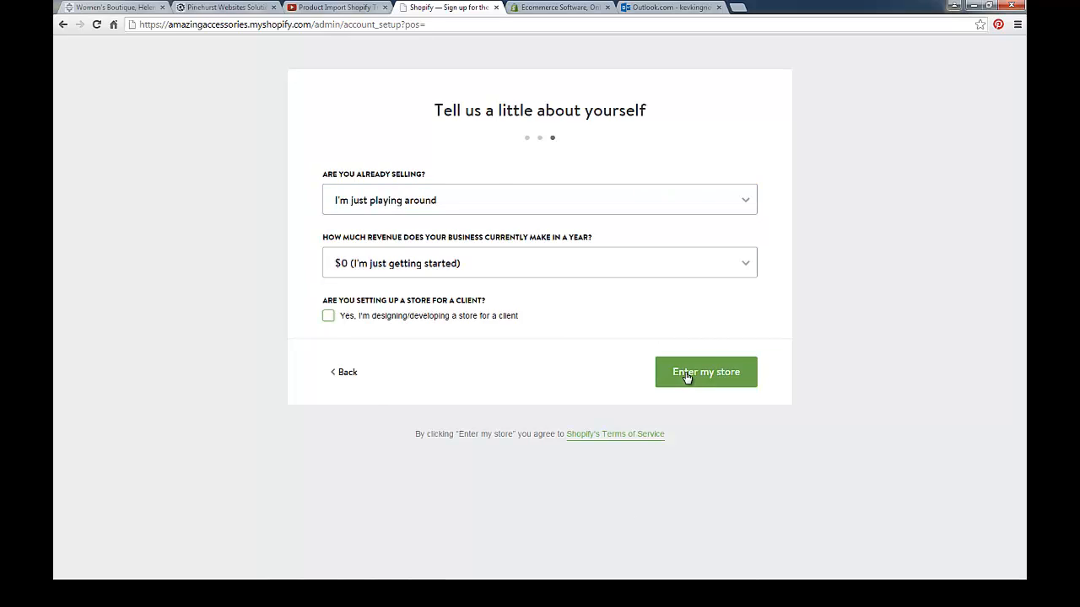
{"action": "left_click", "coordinate": [688, 377]}
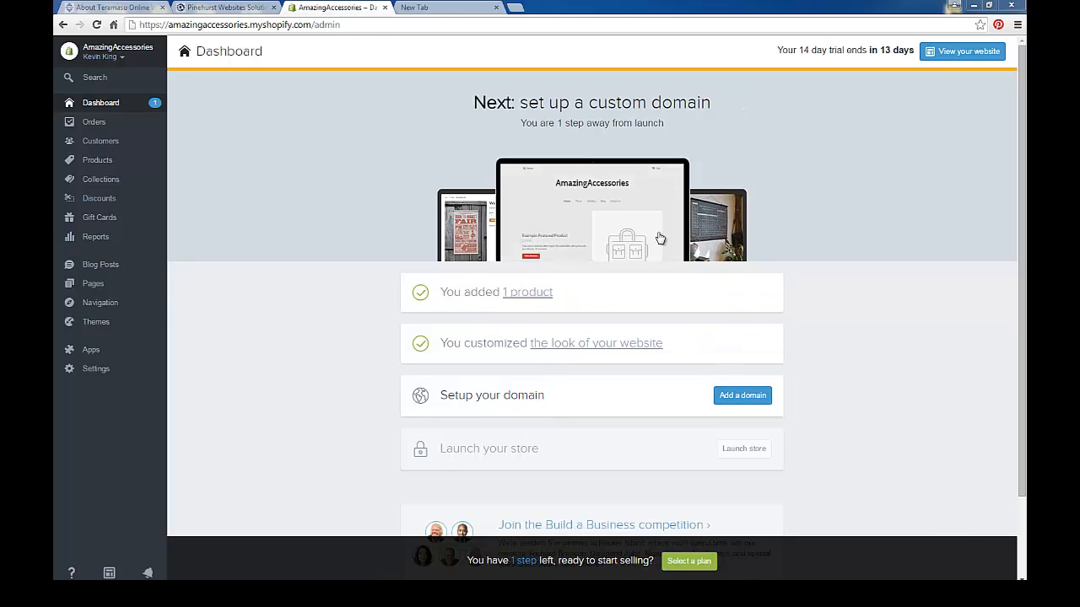
Open the new store's website from the admin dashboard.
{"action": "mouse_move", "coordinate": [591, 216]}
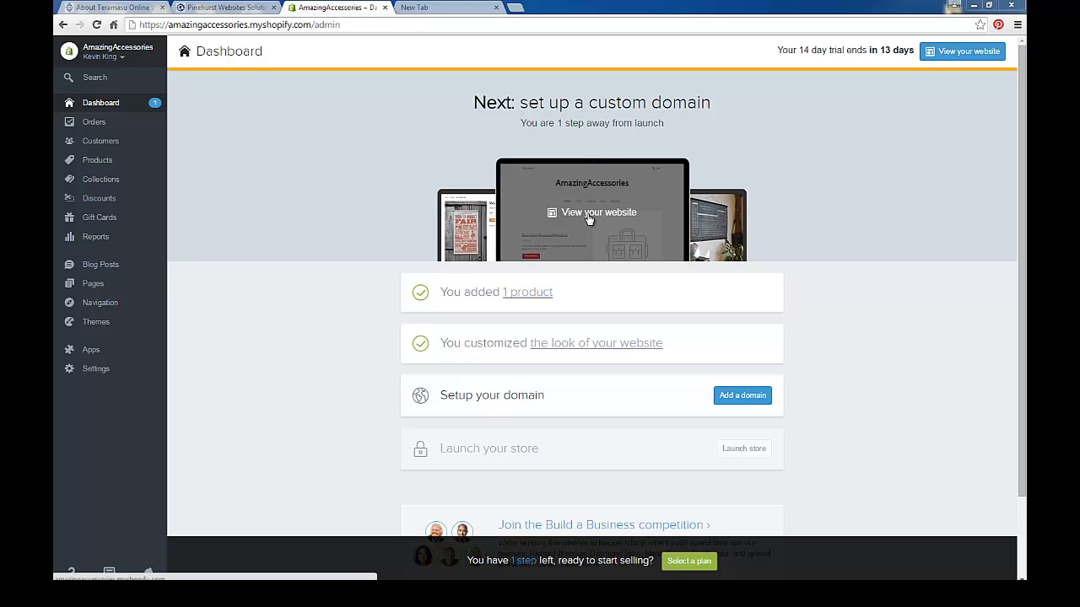
{"action": "left_click", "coordinate": [589, 218]}
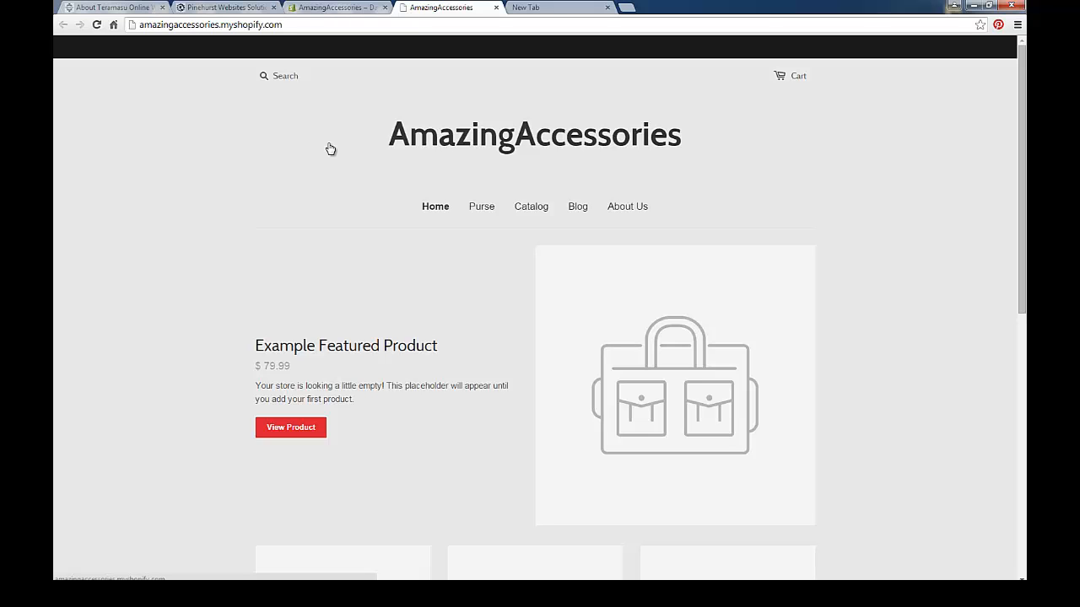
Examine the Teramasu home page as an example store, including its slider, tweets, news articles, designer handbags and boots.
{"action": "left_click", "coordinate": [109, 10]}
{"action": "scroll", "coordinate": [85, 42], "scroll_direction": "up", "scroll_amount": 3}
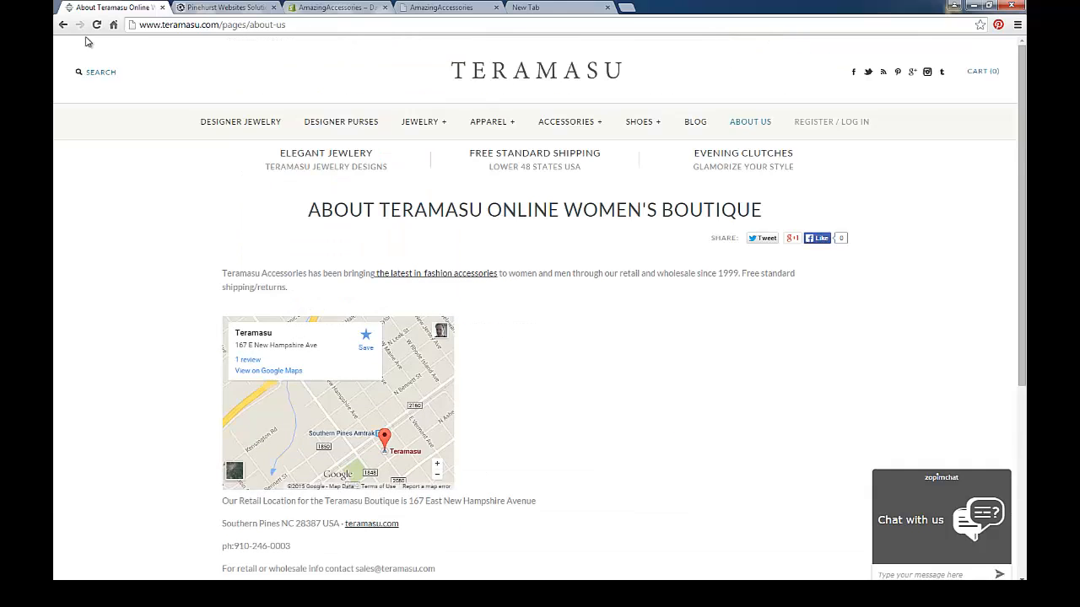
{"action": "left_click", "coordinate": [502, 71]}
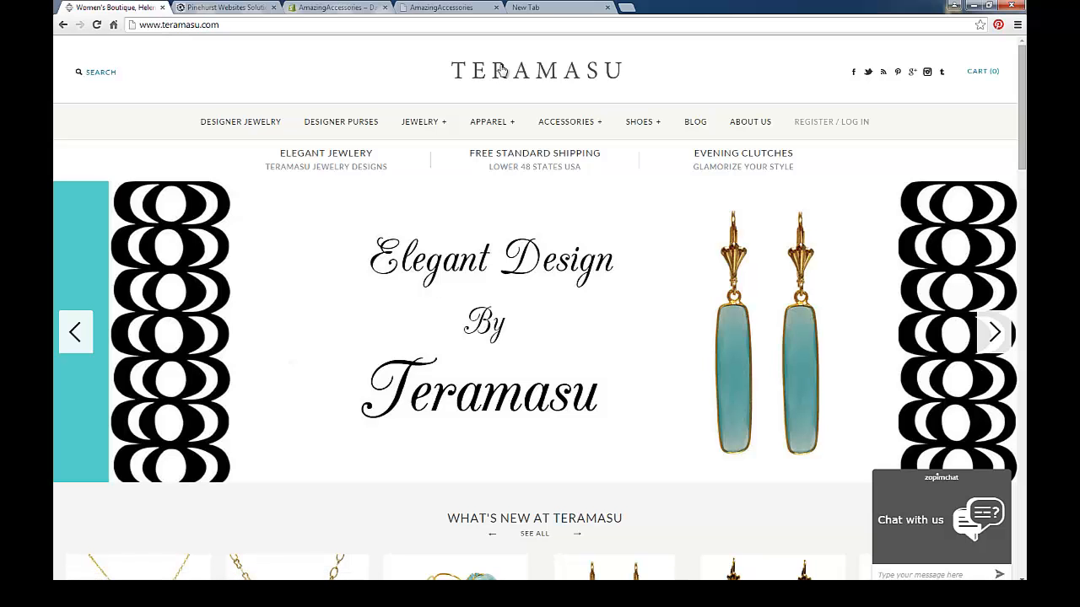
{"action": "scroll", "coordinate": [353, 114], "scroll_direction": "down", "scroll_amount": 8}
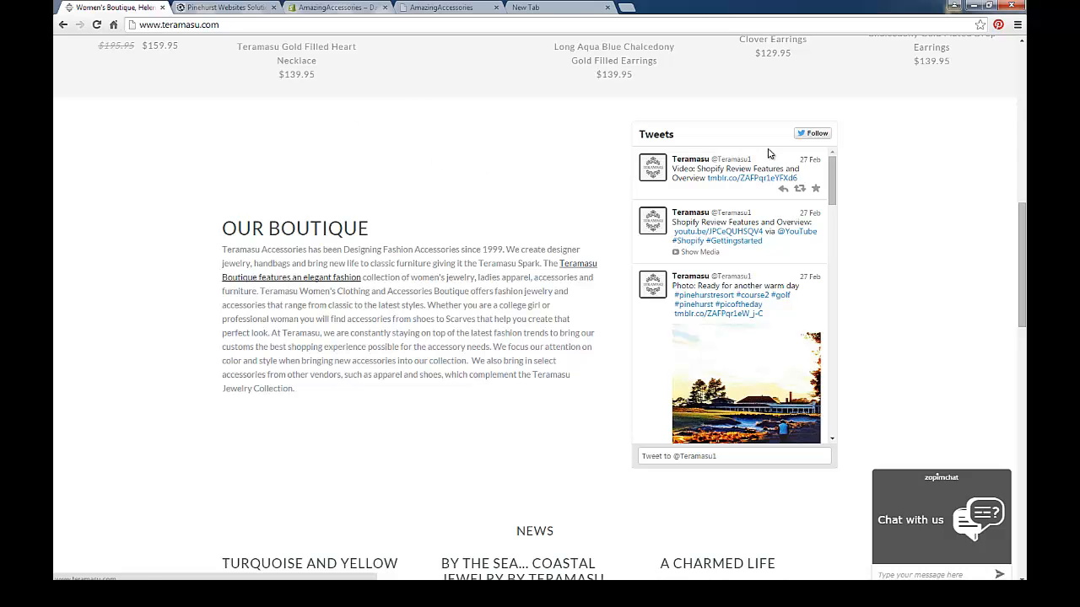
{"action": "scroll", "coordinate": [850, 178], "scroll_direction": "down", "scroll_amount": 1}
{"action": "scroll", "coordinate": [851, 178], "scroll_direction": "down", "scroll_amount": 3}
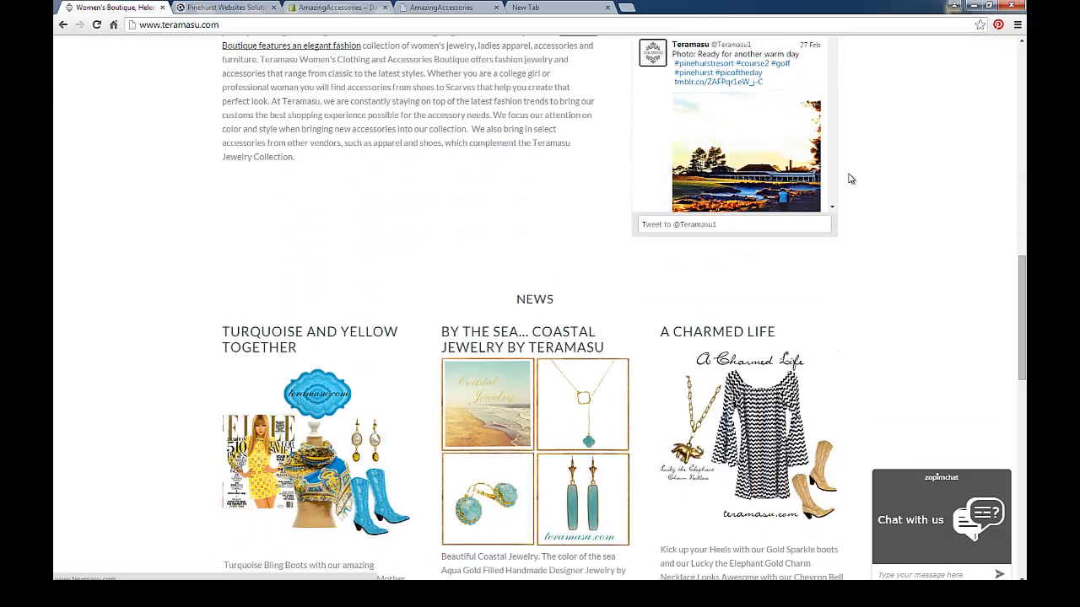
{"action": "scroll", "coordinate": [850, 178], "scroll_direction": "down", "scroll_amount": 2}
{"action": "scroll", "coordinate": [850, 178], "scroll_direction": "down", "scroll_amount": 2}
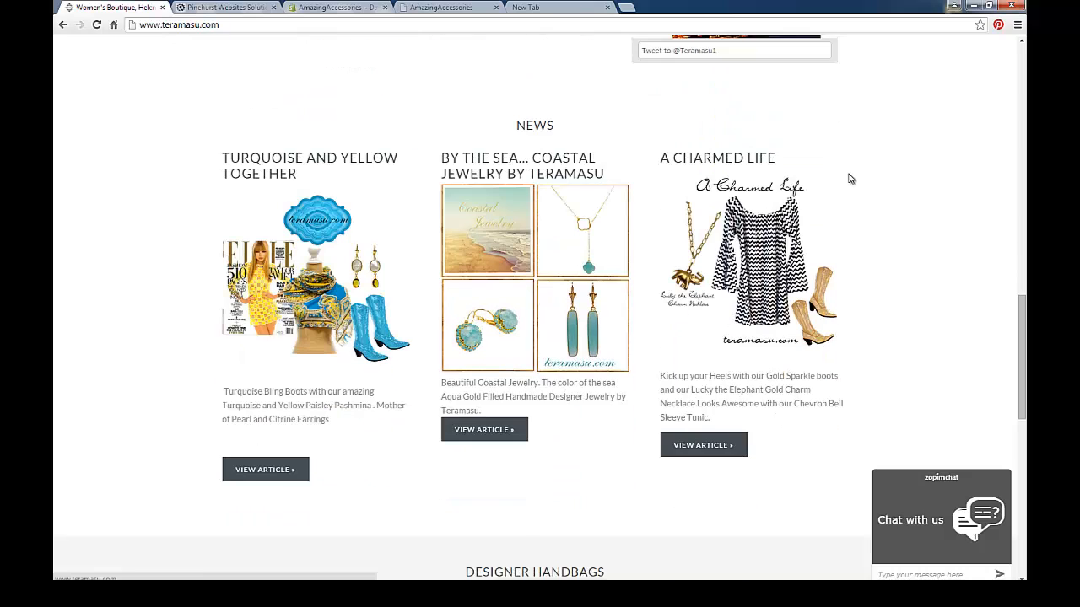
{"action": "scroll", "coordinate": [850, 178], "scroll_direction": "down", "scroll_amount": 2}
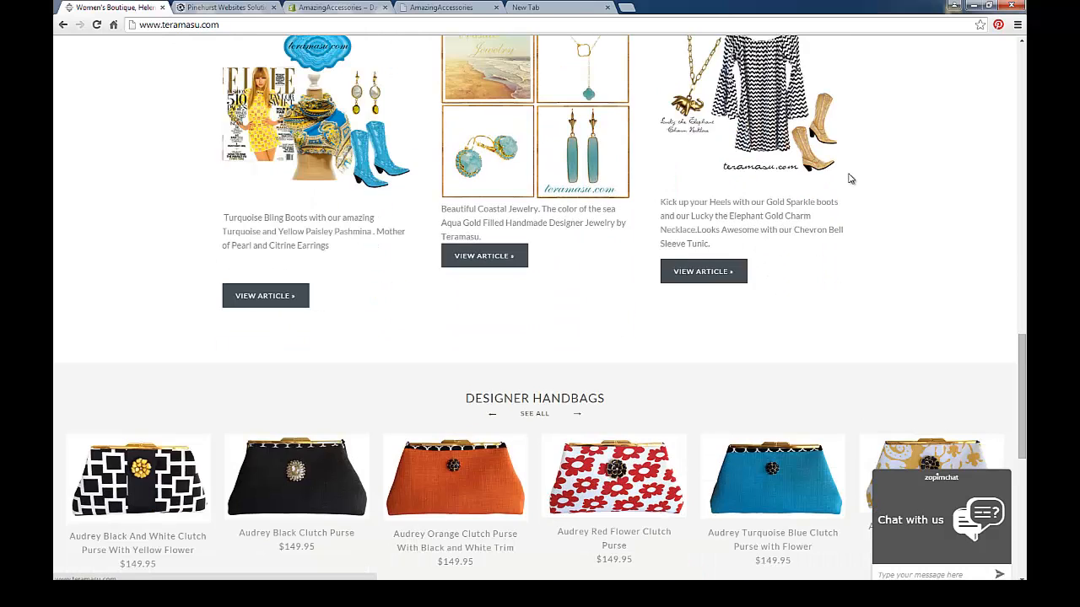
{"action": "scroll", "coordinate": [850, 178], "scroll_direction": "up", "scroll_amount": 2}
{"action": "scroll", "coordinate": [850, 178], "scroll_direction": "up", "scroll_amount": 2}
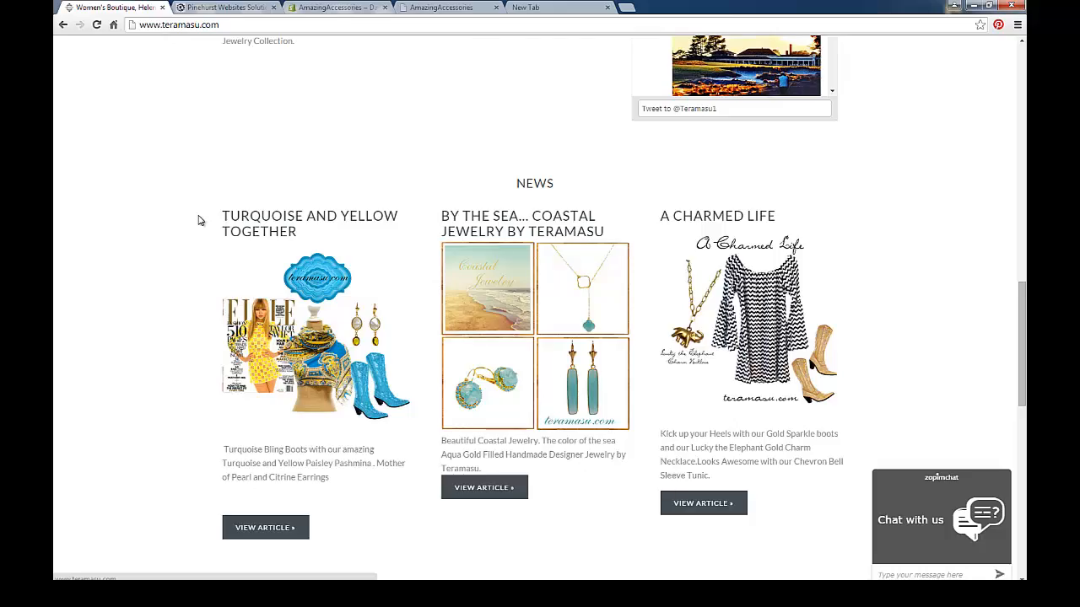
{"action": "scroll", "coordinate": [199, 220], "scroll_direction": "down", "scroll_amount": 5}
{"action": "scroll", "coordinate": [199, 221], "scroll_direction": "down", "scroll_amount": 3}
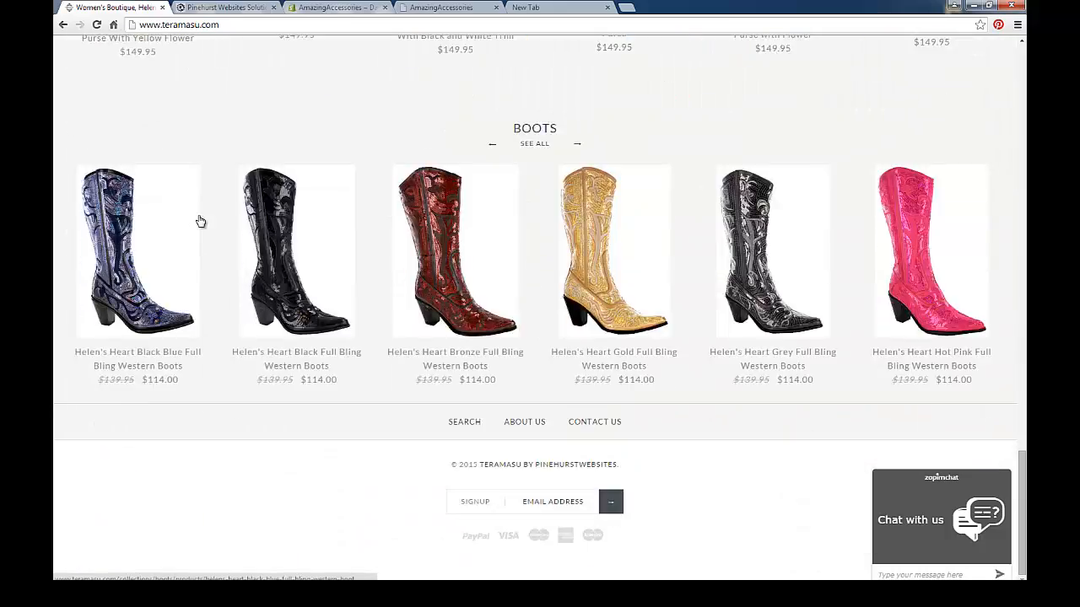
{"action": "scroll", "coordinate": [200, 220], "scroll_direction": "up", "scroll_amount": 10}
{"action": "scroll", "coordinate": [199, 220], "scroll_direction": "up", "scroll_amount": 10}
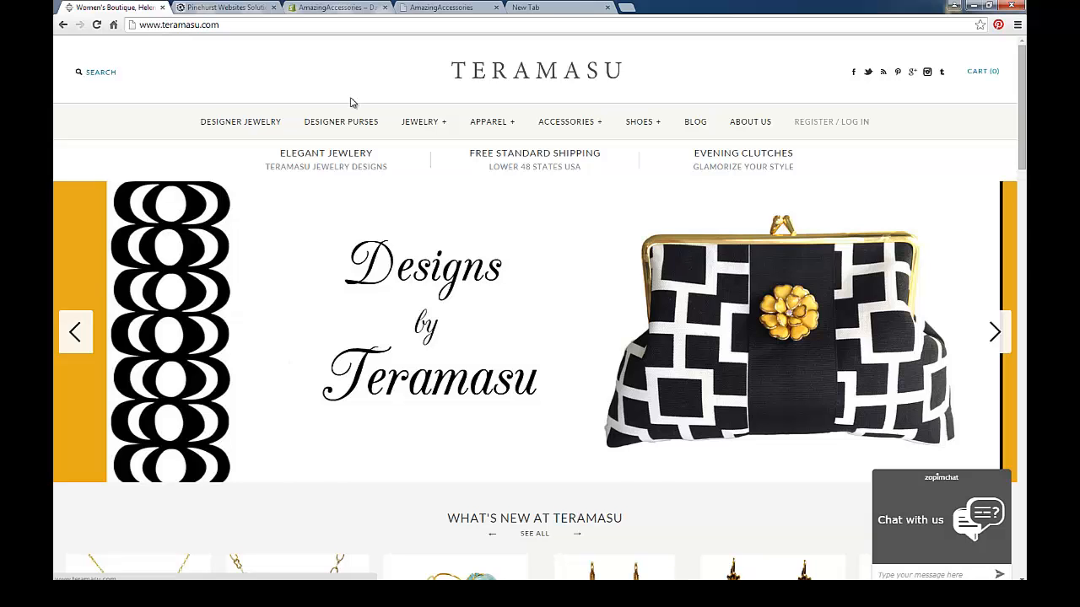
Open Teramasu's Sea Life Jewelry collection and look over its description and product grid.
{"action": "mouse_move", "coordinate": [426, 131]}
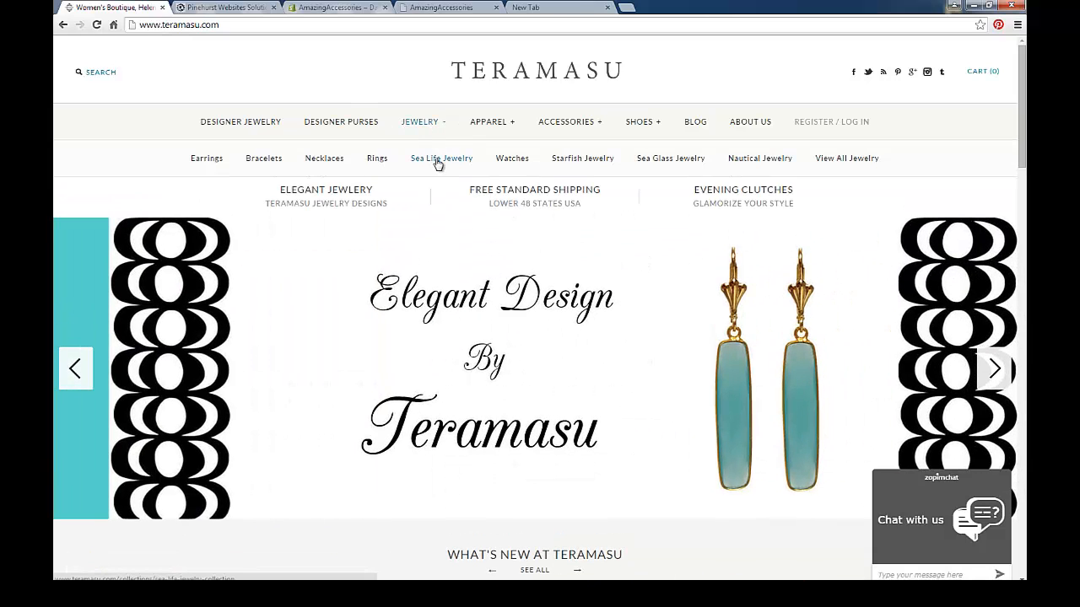
{"action": "left_click", "coordinate": [436, 160]}
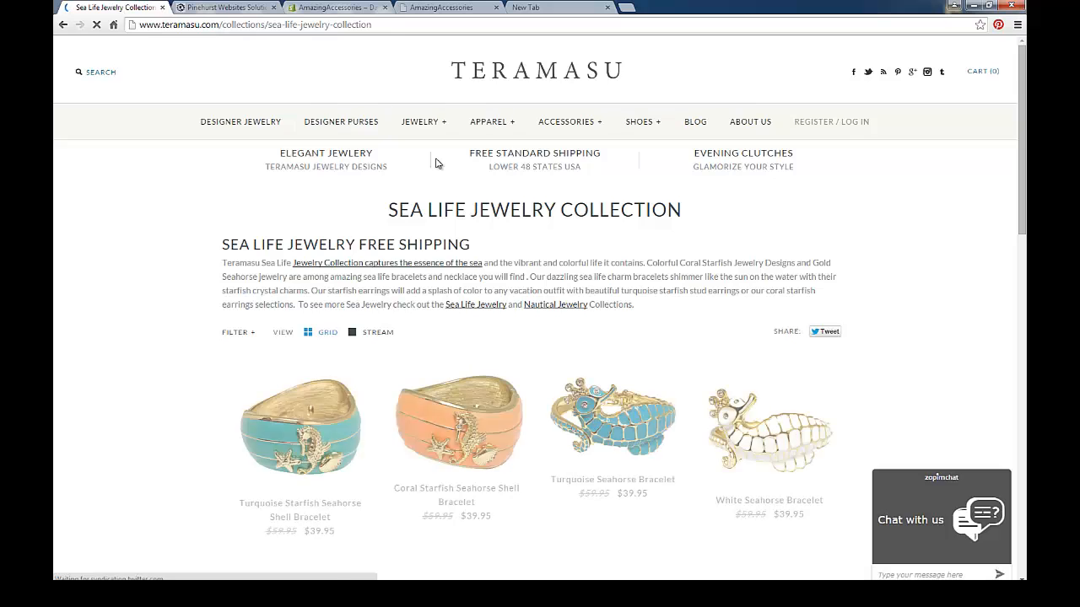
{"action": "scroll", "coordinate": [436, 163], "scroll_direction": "down", "scroll_amount": 2}
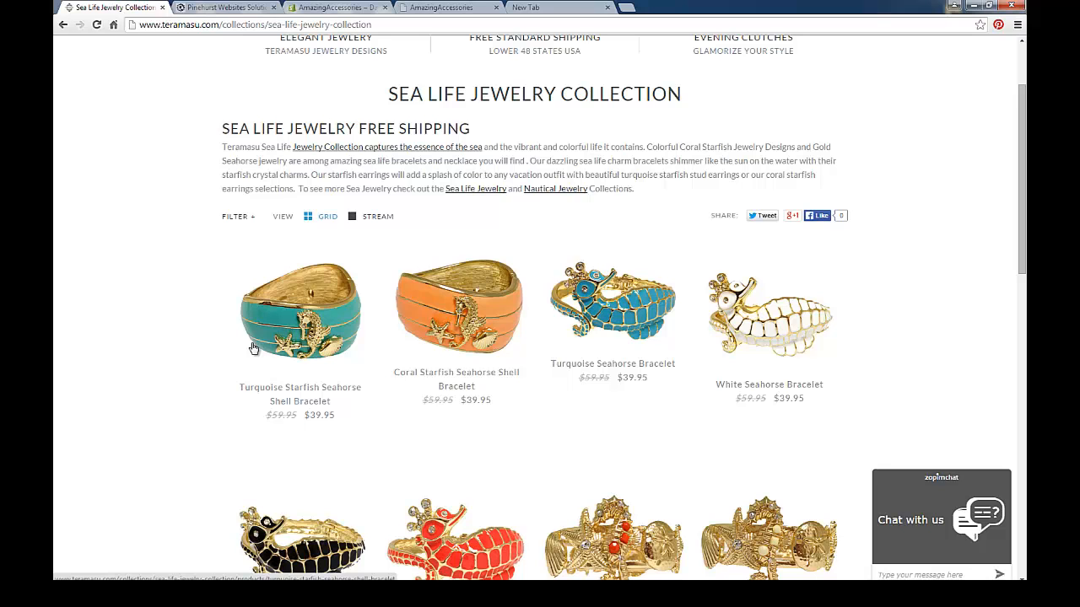
{"action": "scroll", "coordinate": [253, 349], "scroll_direction": "up", "scroll_amount": 2}
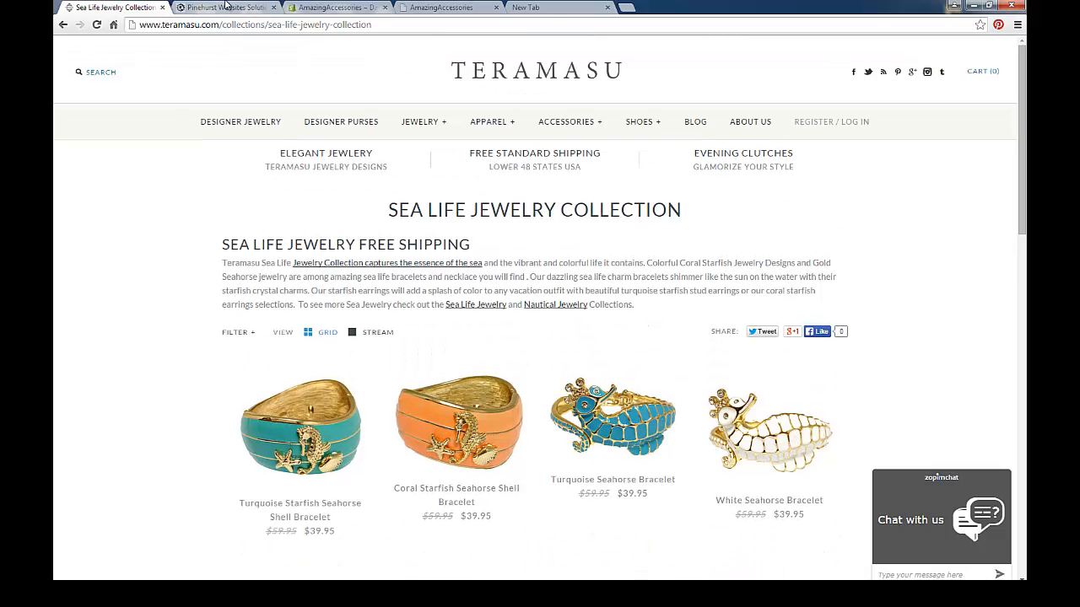
Return to the AmazingAccessories storefront and review its default layout from the featured products to the footer.
{"action": "left_click", "coordinate": [440, 7]}
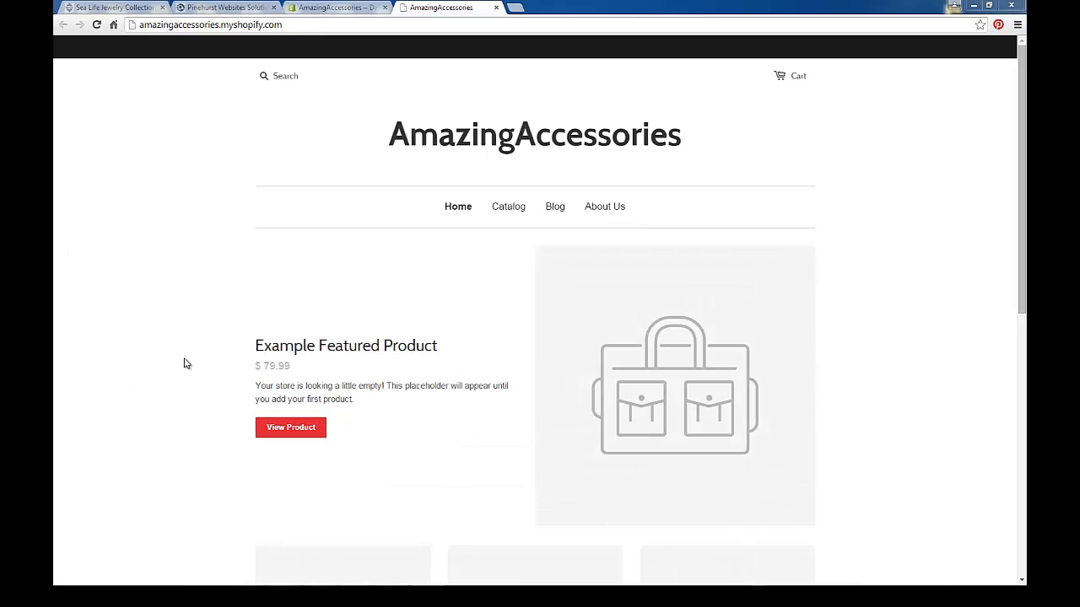
{"action": "scroll", "coordinate": [186, 364], "scroll_direction": "down", "scroll_amount": 5}
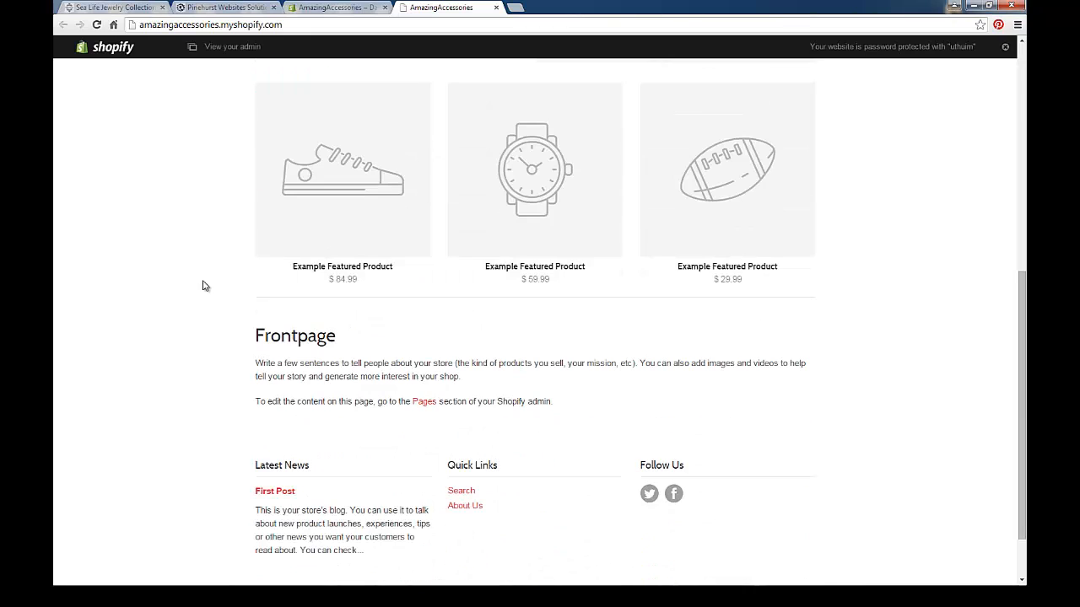
{"action": "scroll", "coordinate": [192, 302], "scroll_direction": "down", "scroll_amount": 1}
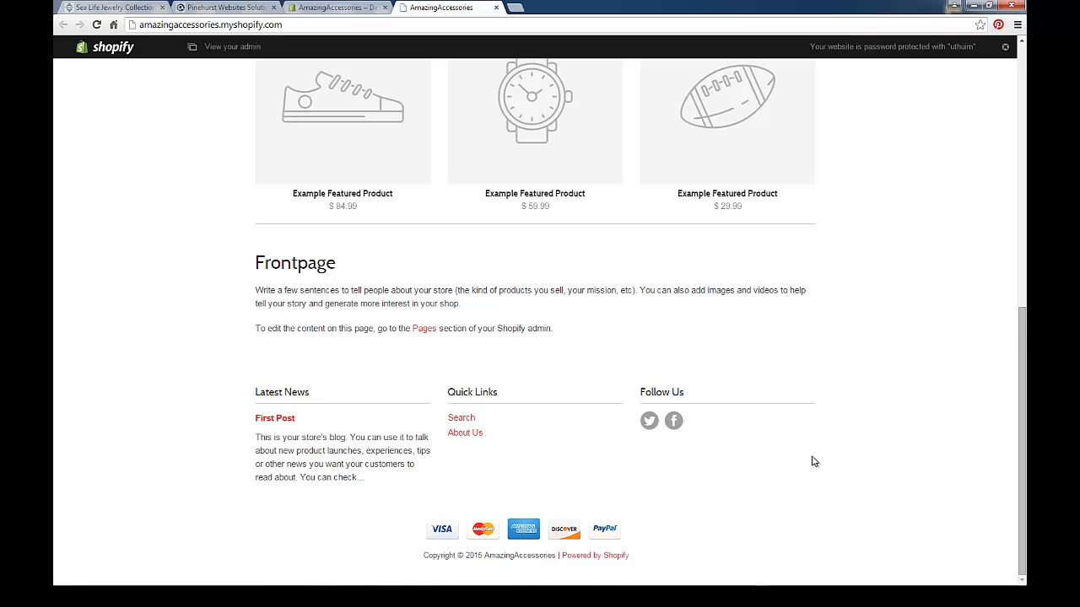
{"action": "scroll", "coordinate": [814, 462], "scroll_direction": "up", "scroll_amount": 10}
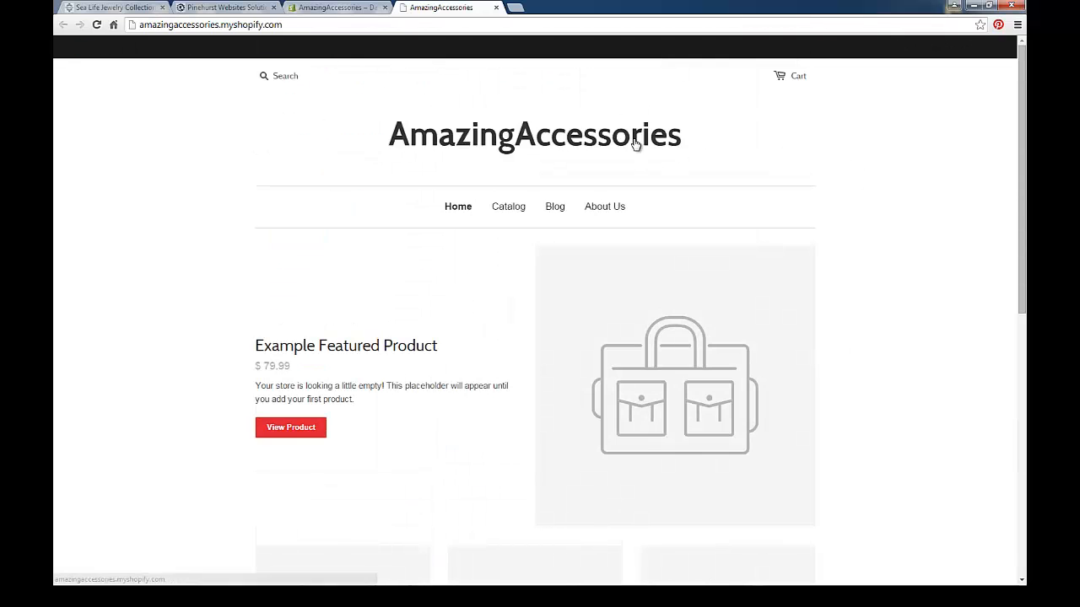
Change the store name to Amazing Accessories in the admin's general settings and save it.
{"action": "left_click", "coordinate": [321, 9]}
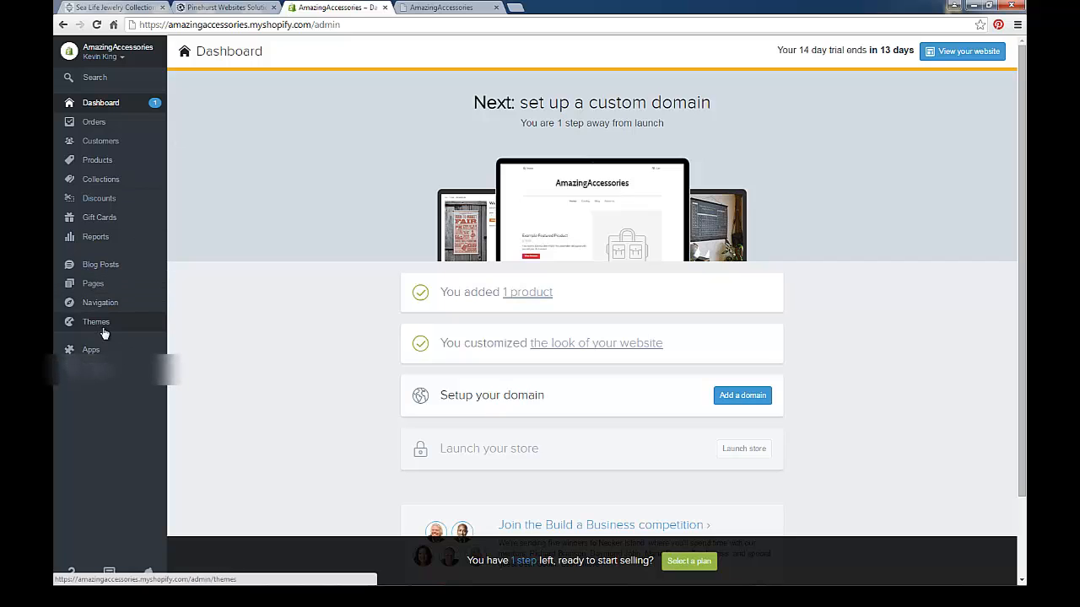
{"action": "left_click", "coordinate": [97, 368]}
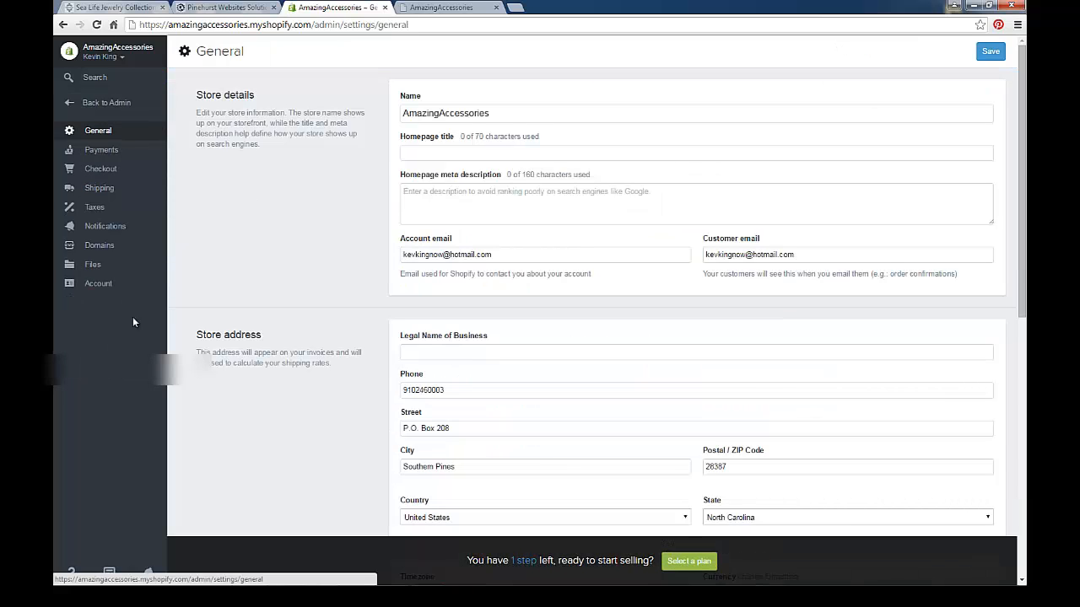
{"action": "left_click", "coordinate": [440, 110]}
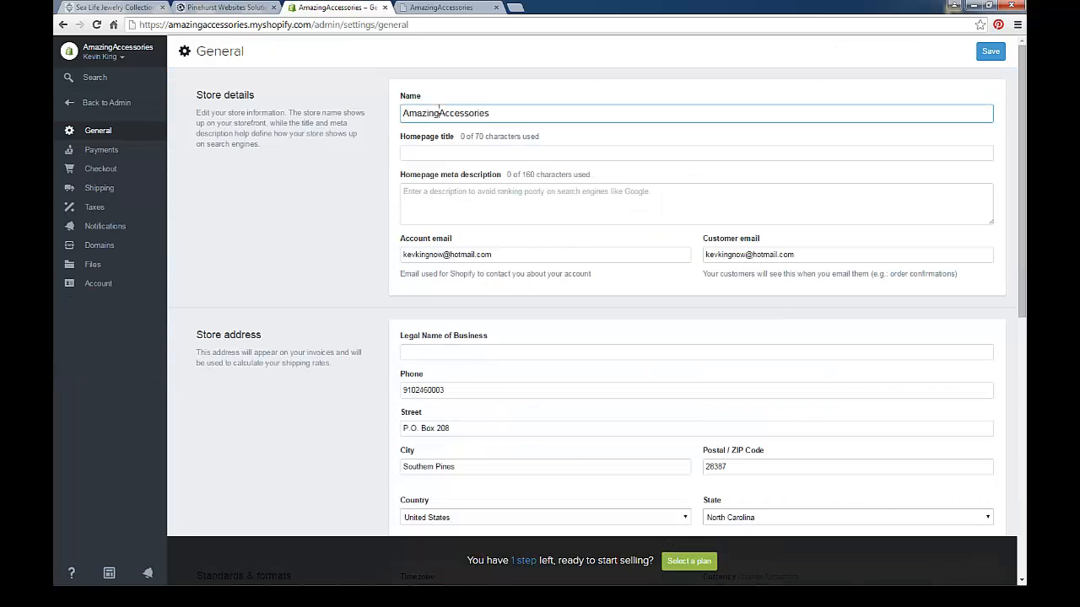
{"action": "type", "text": "-"}
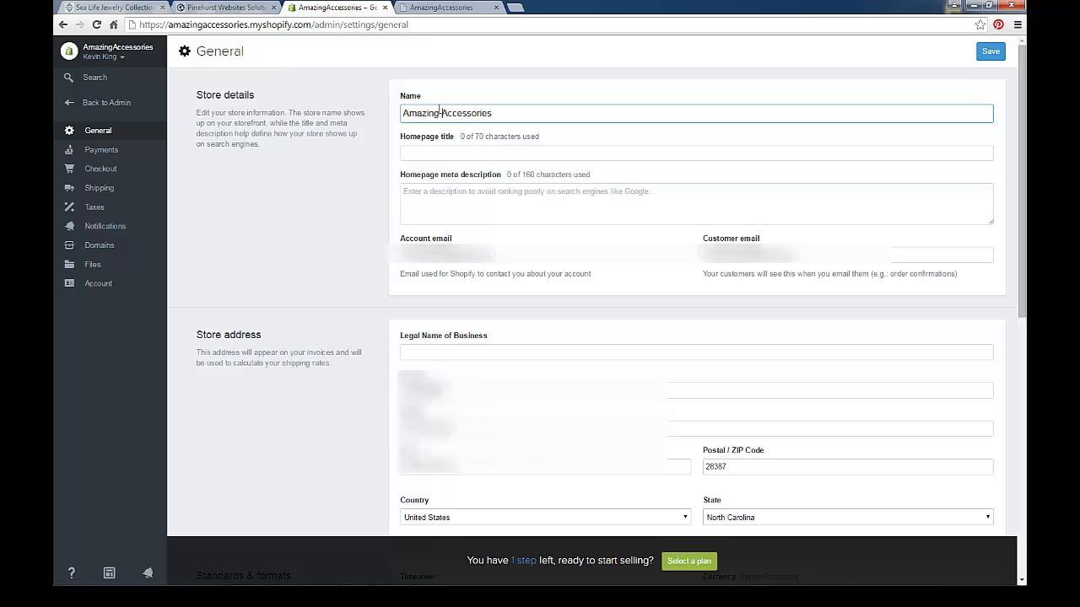
{"action": "key", "text": "BackSpace"}
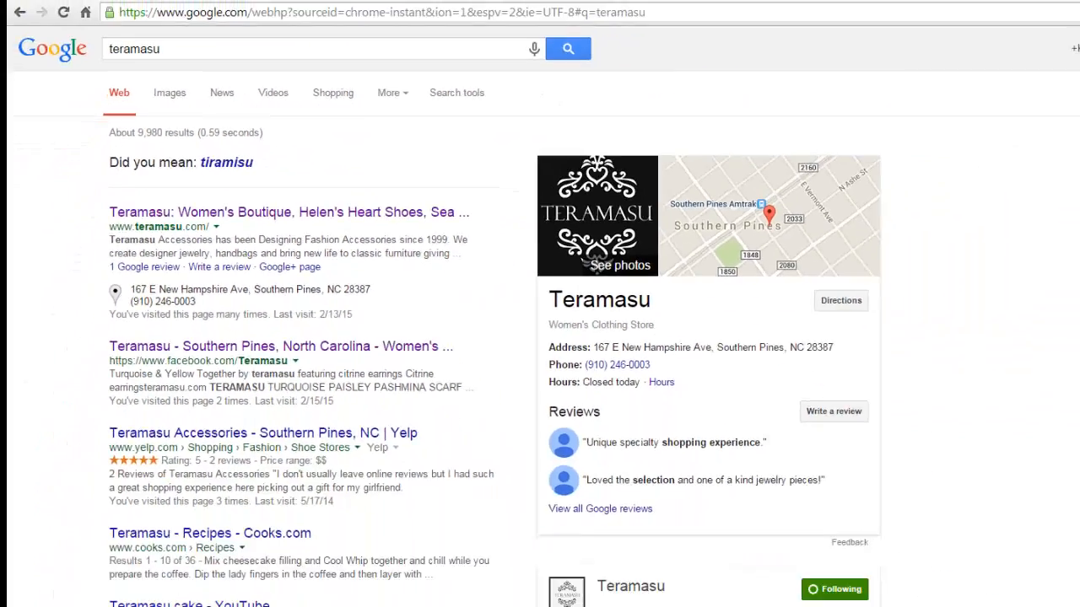
Reload the live storefront home page to check the updated store name in its header.
{"action": "left_click", "coordinate": [460, 7]}
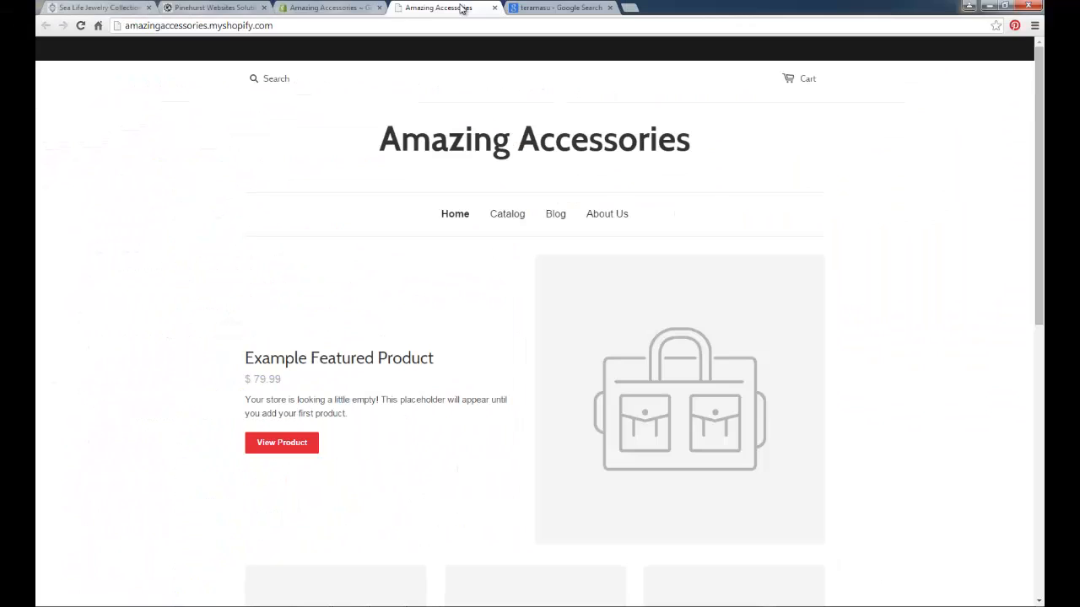
{"action": "left_click", "coordinate": [345, 6]}
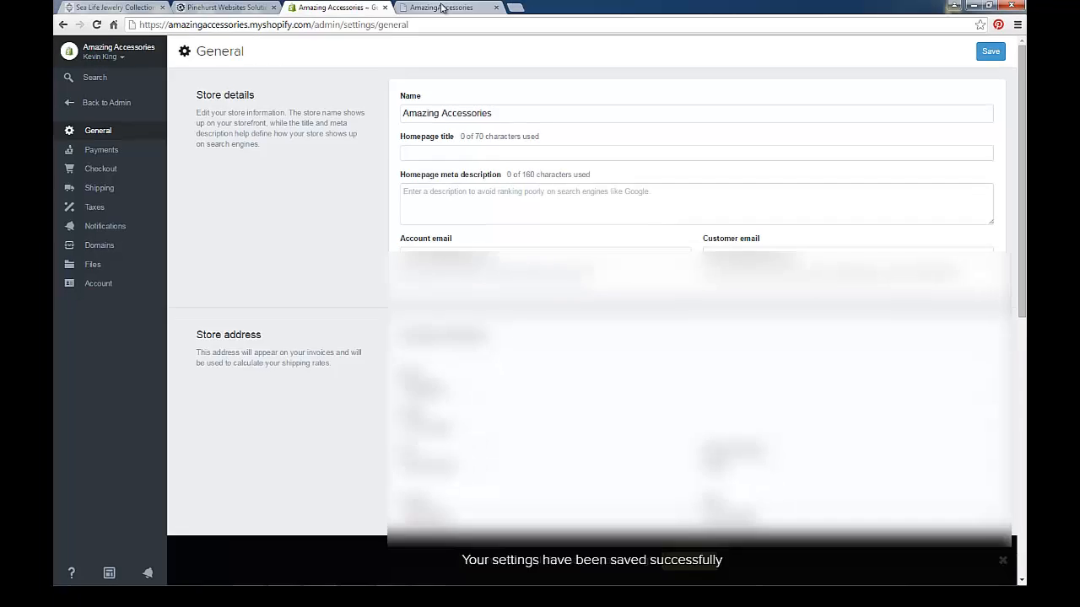
{"action": "left_click", "coordinate": [438, 7]}
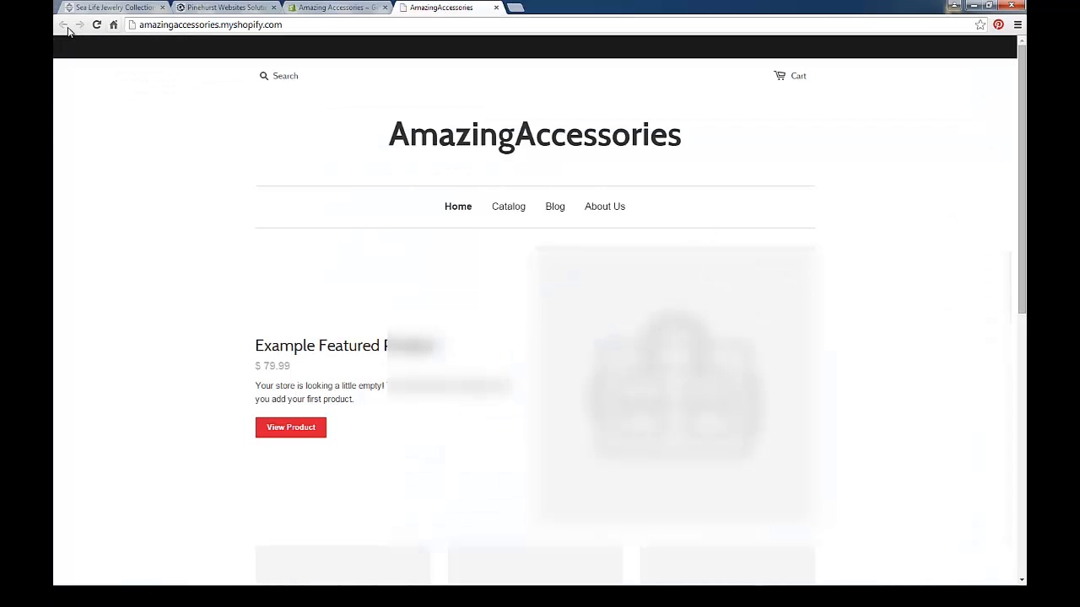
{"action": "left_click", "coordinate": [94, 27]}
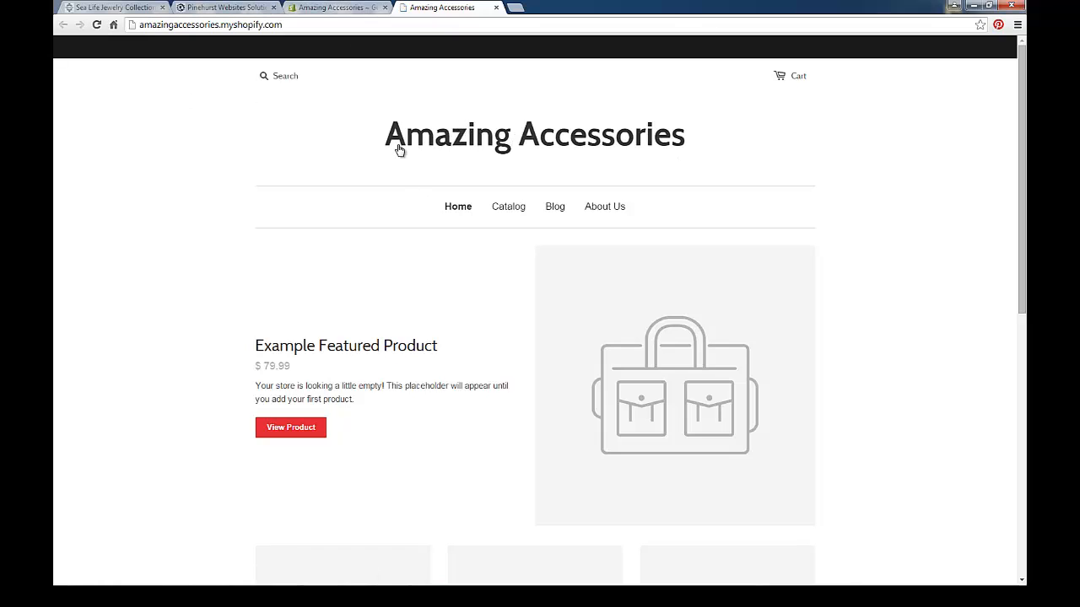
Leave the general settings, open the Launchpad-Star theme for customizing, and go to its typography settings.
{"action": "left_click", "coordinate": [321, 7]}
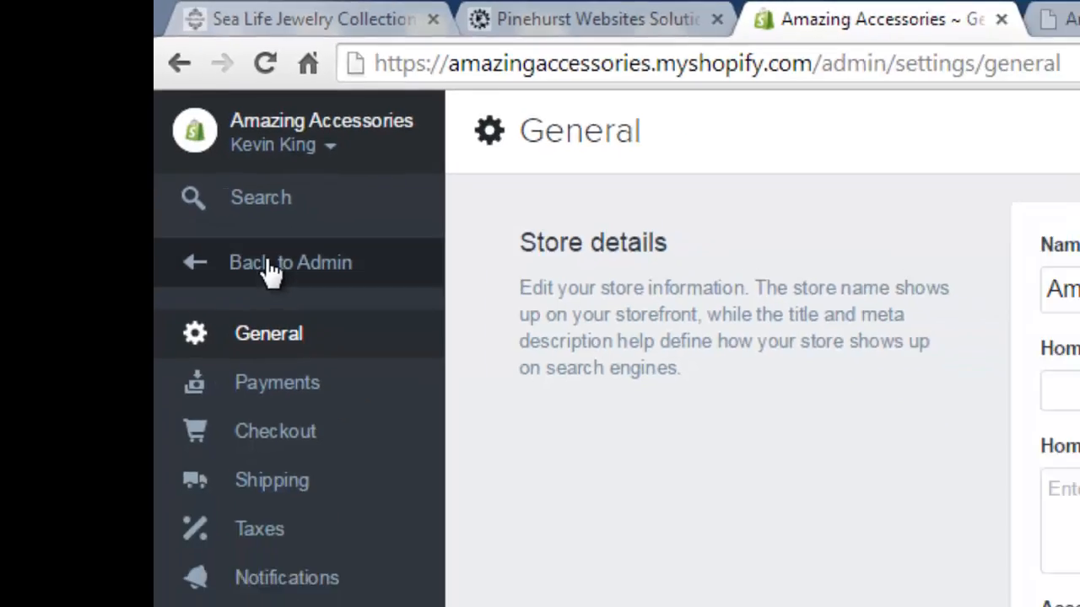
{"action": "left_click", "coordinate": [363, 345]}
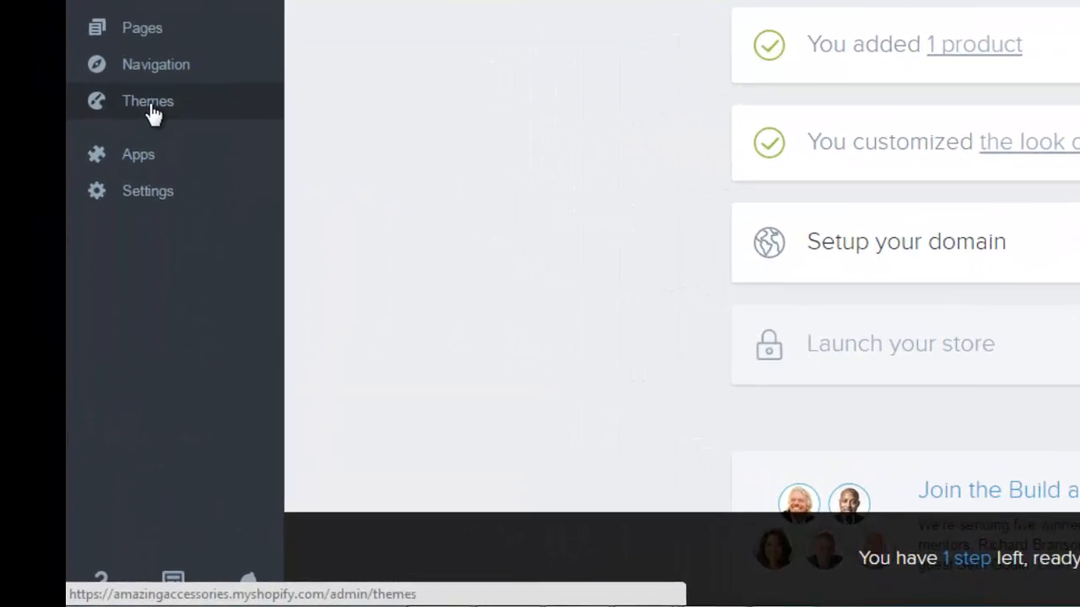
{"action": "left_click", "coordinate": [140, 145]}
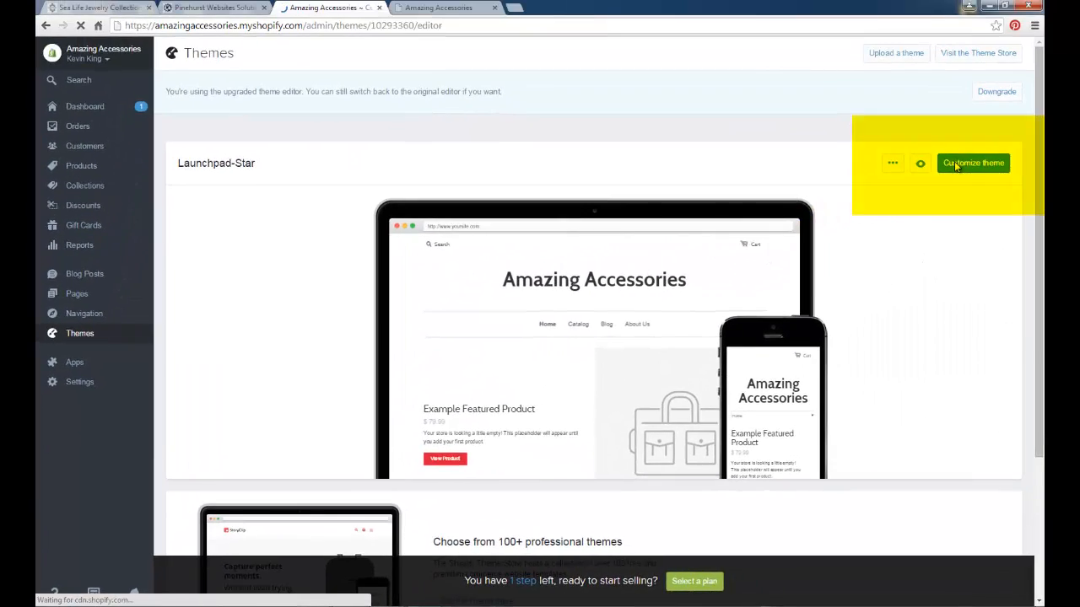
{"action": "left_click", "coordinate": [968, 162]}
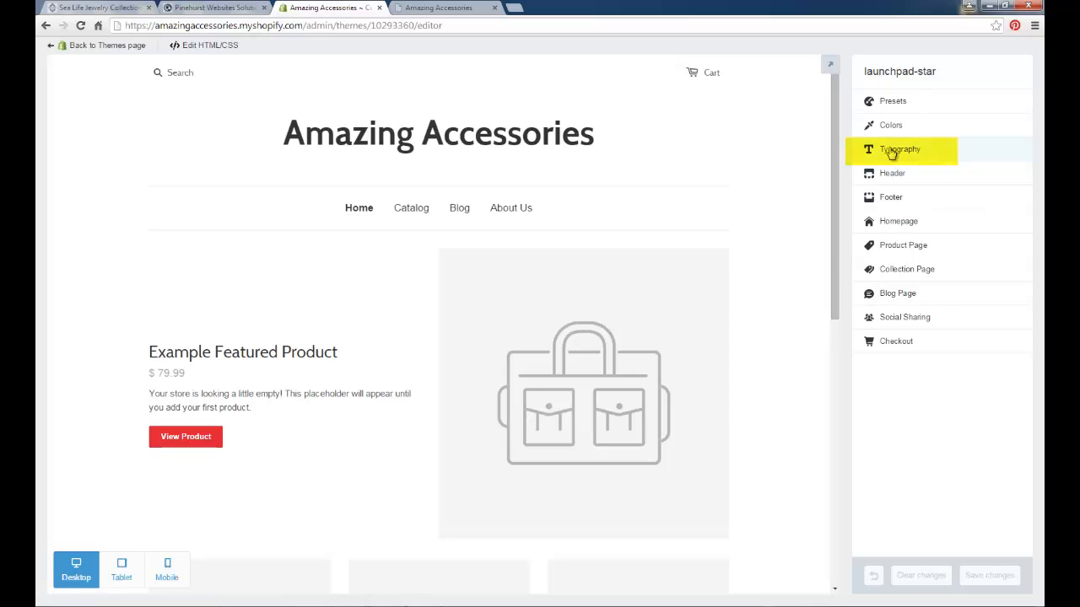
{"action": "left_click", "coordinate": [891, 152]}
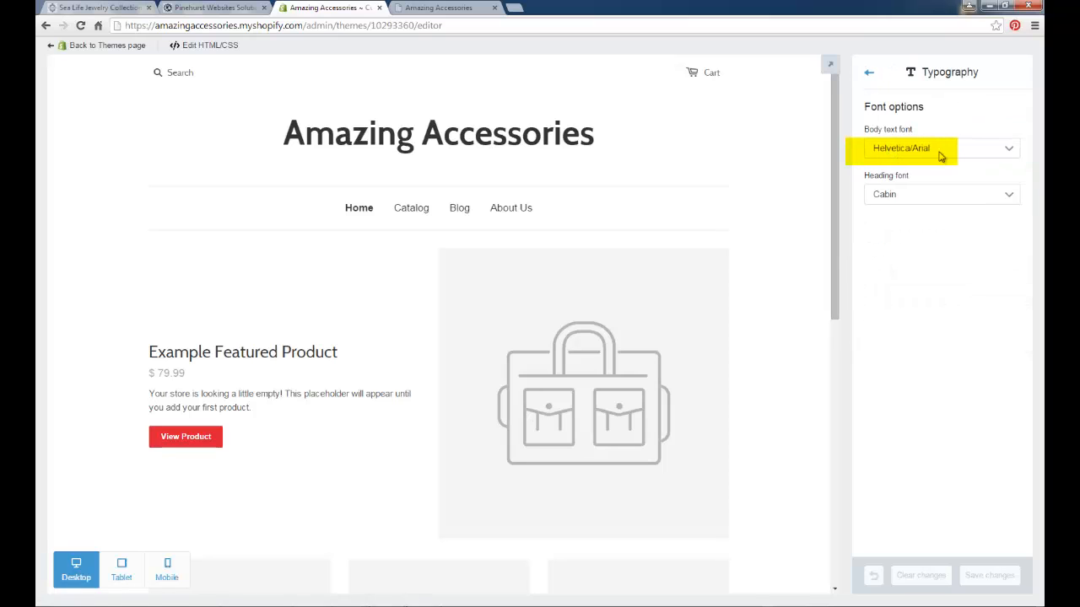
Try Lato as the heading font and compare the preview with the live storefront.
{"action": "left_click", "coordinate": [985, 194]}
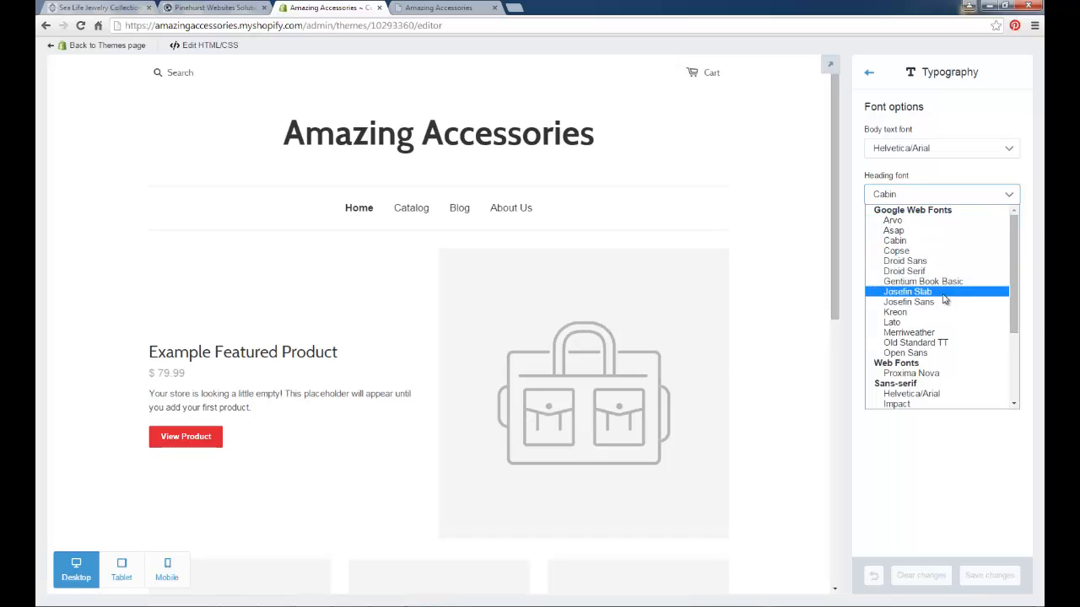
{"action": "left_click", "coordinate": [942, 323]}
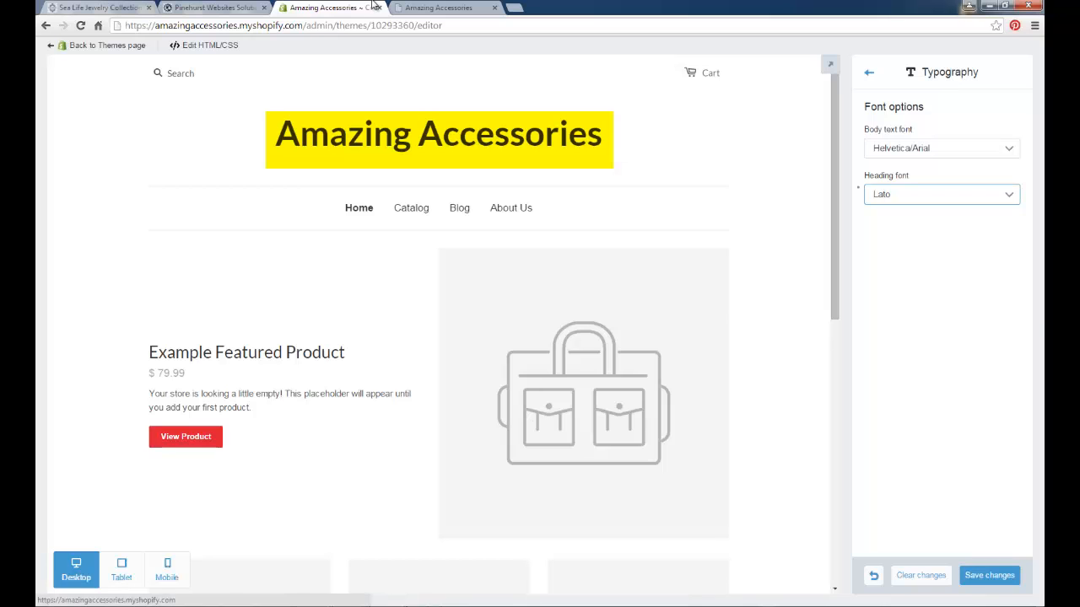
{"action": "left_click", "coordinate": [439, 8]}
{"action": "left_click", "coordinate": [78, 26]}
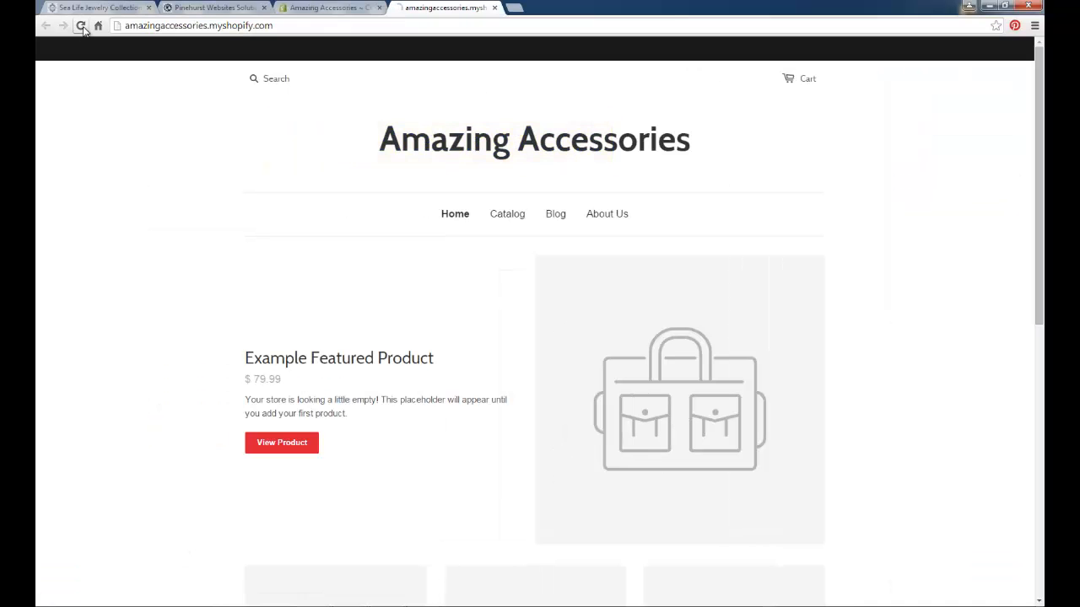
{"action": "left_click", "coordinate": [354, 9]}
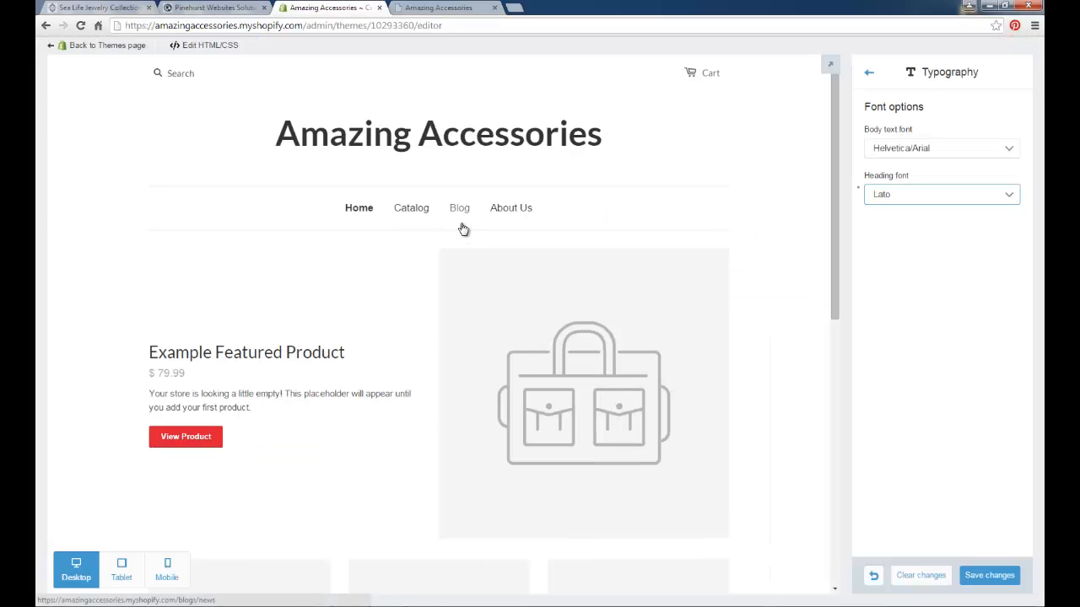
Set the theme's heading font to Arvo and return to the list of theme settings.
{"action": "left_click", "coordinate": [970, 195]}
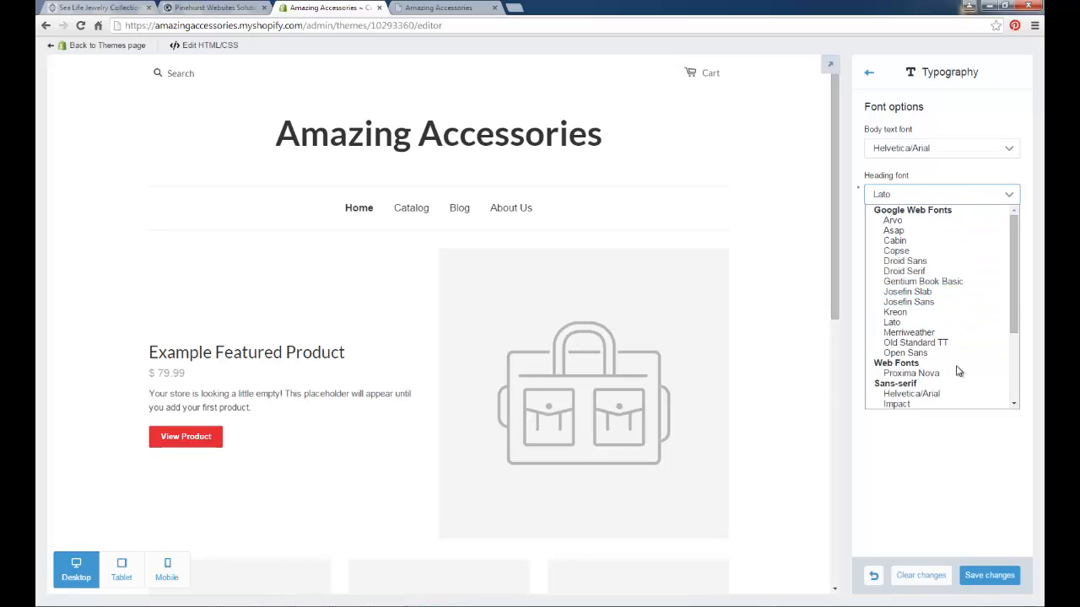
{"action": "left_click", "coordinate": [928, 222]}
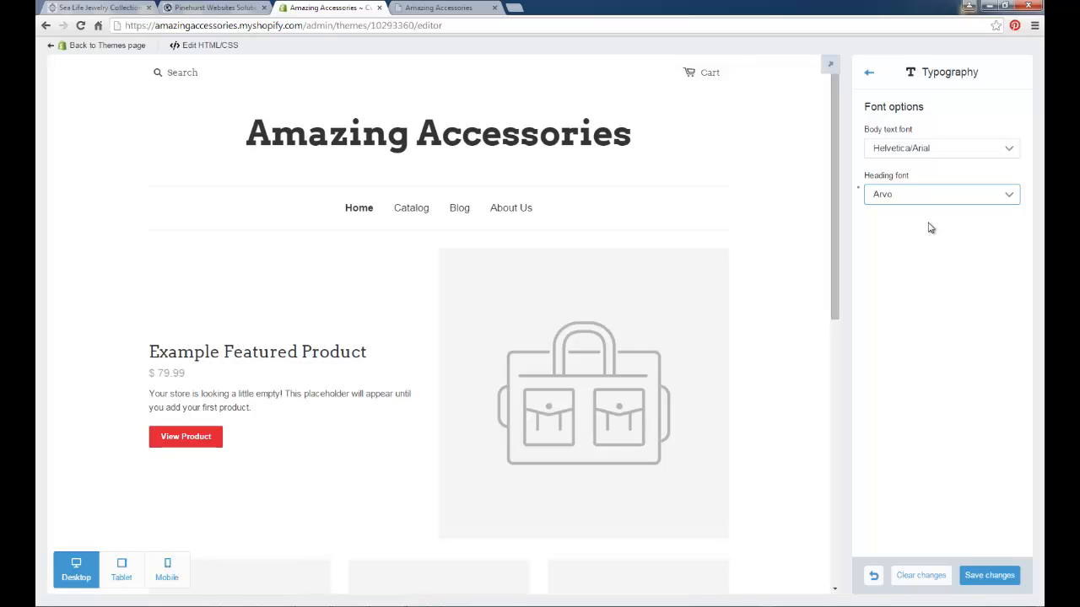
{"action": "left_click", "coordinate": [869, 72]}
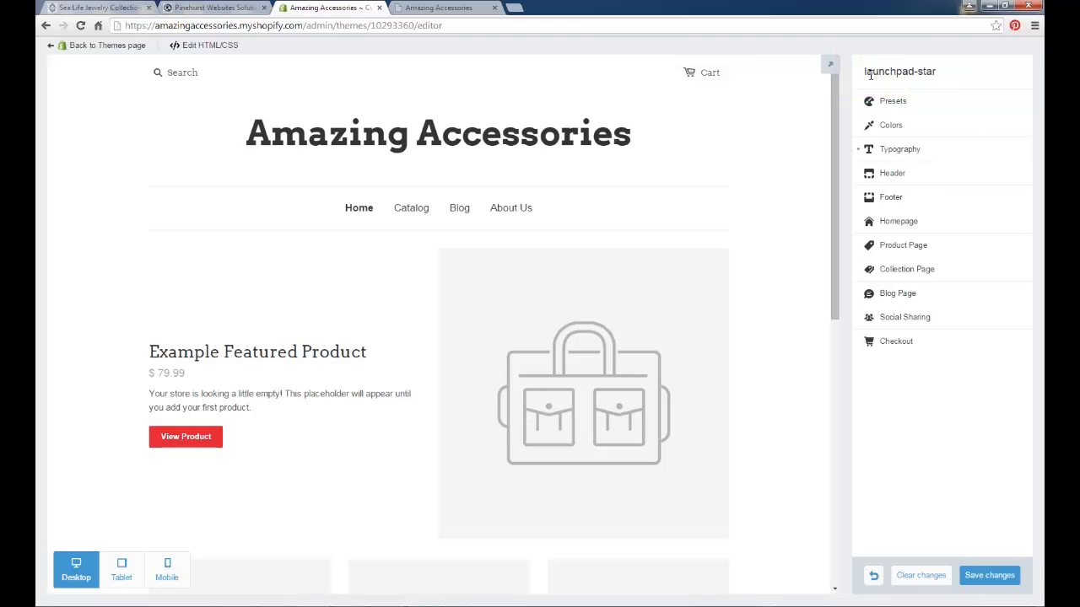
{"action": "left_click", "coordinate": [888, 157]}
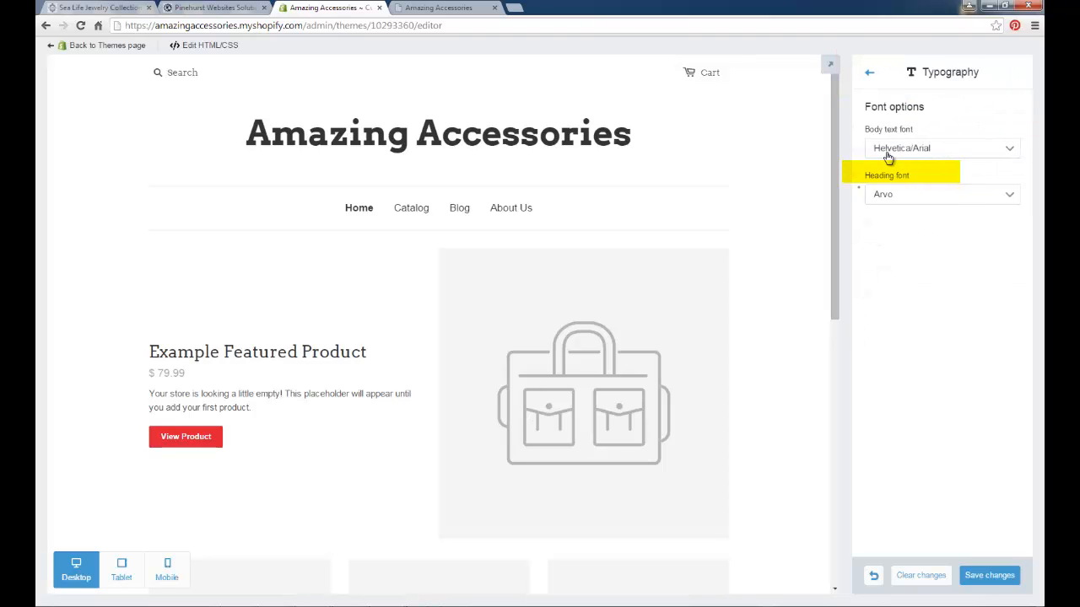
{"action": "left_click", "coordinate": [870, 76]}
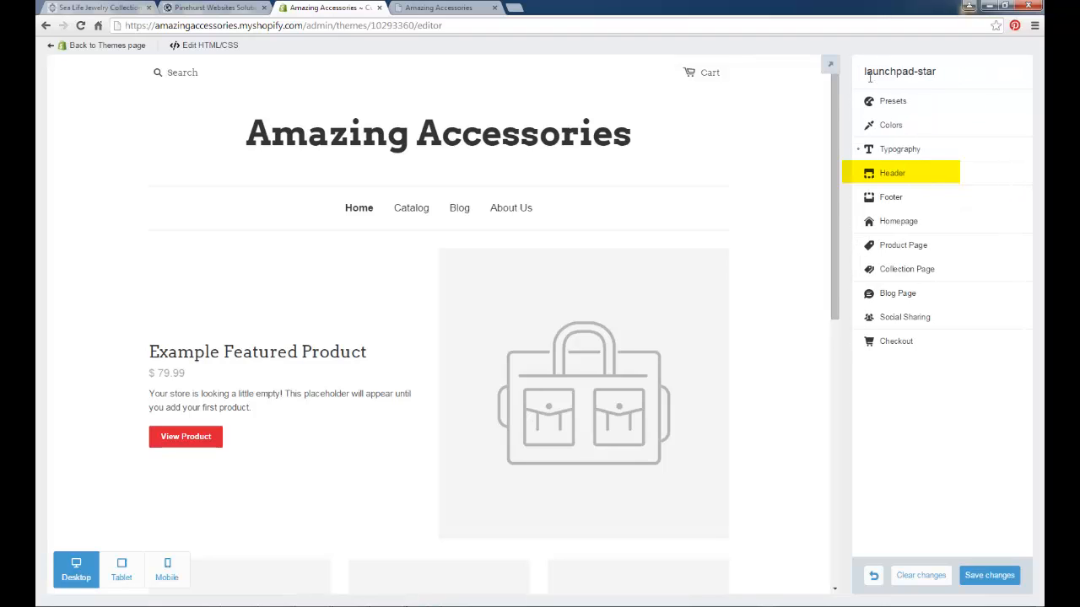
Replace the header logo image with logobox-100 and enable the custom logo.
{"action": "left_click", "coordinate": [888, 174]}
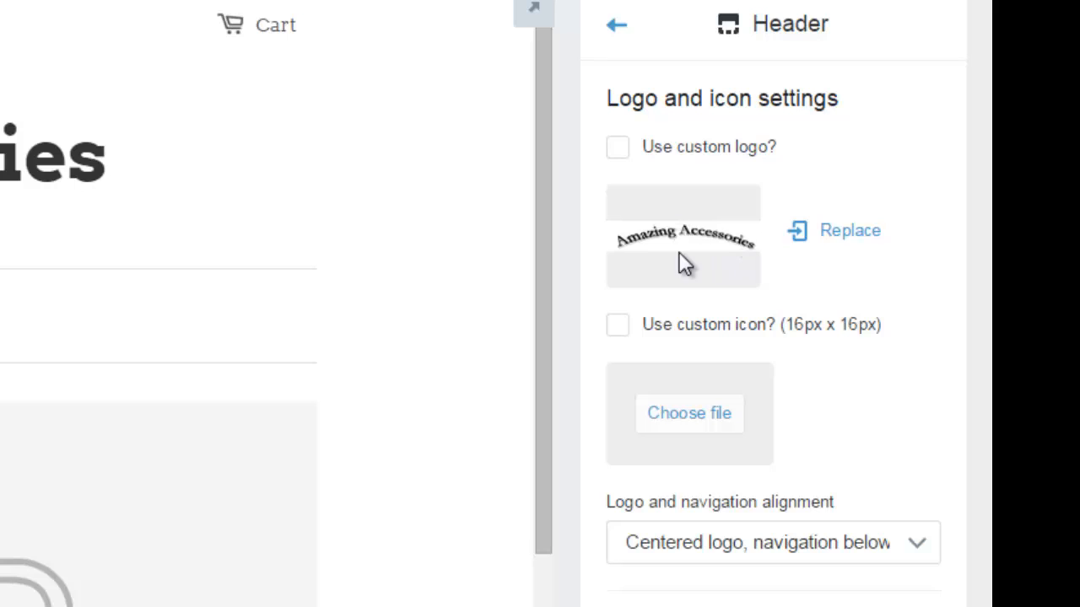
{"action": "left_click", "coordinate": [830, 233]}
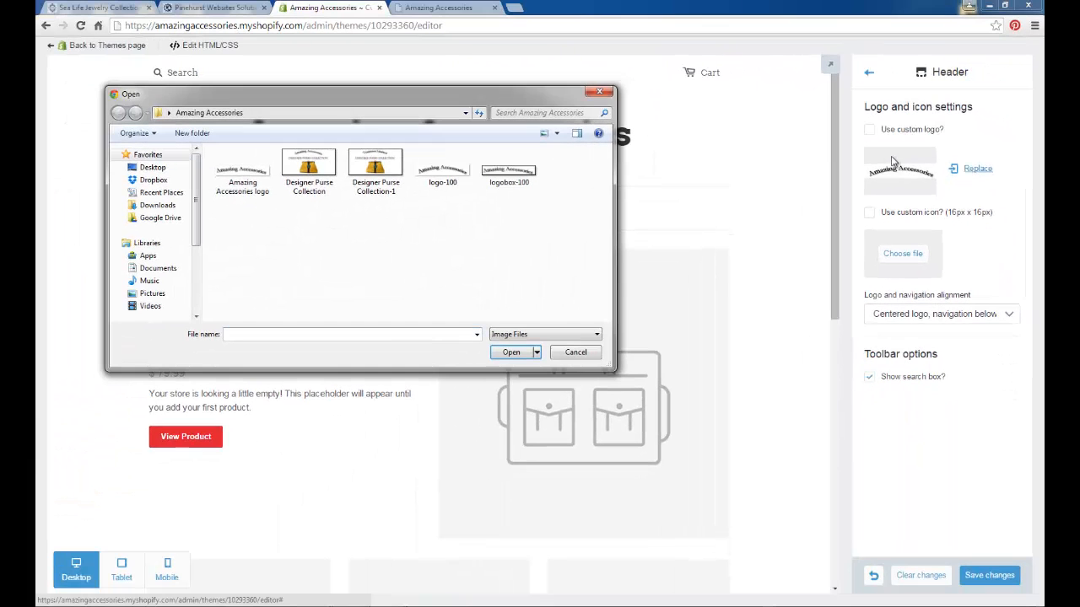
{"action": "double_click", "coordinate": [524, 175]}
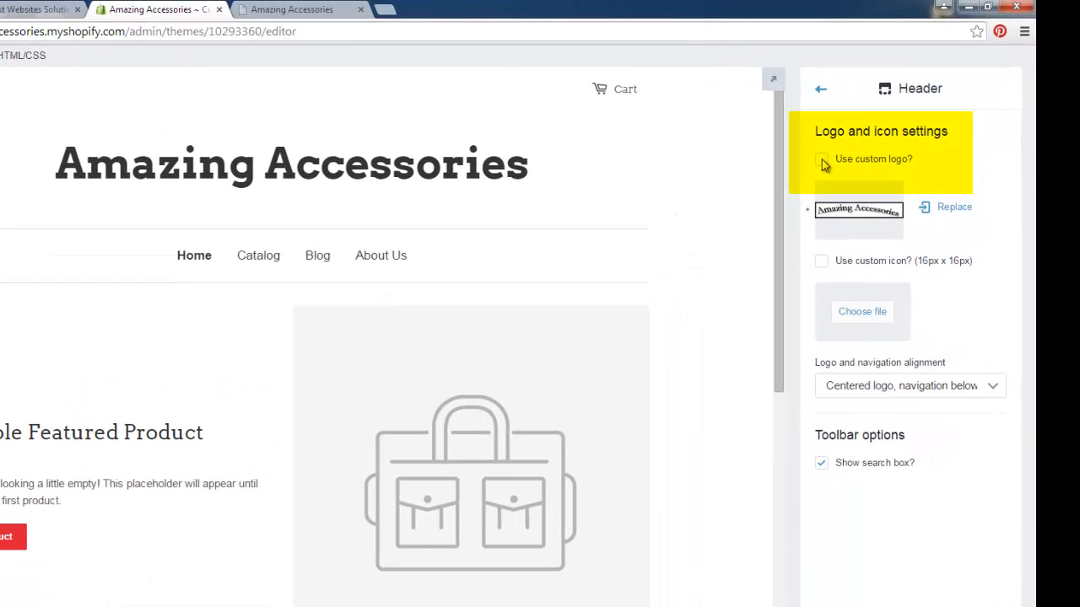
{"action": "left_click", "coordinate": [822, 160]}
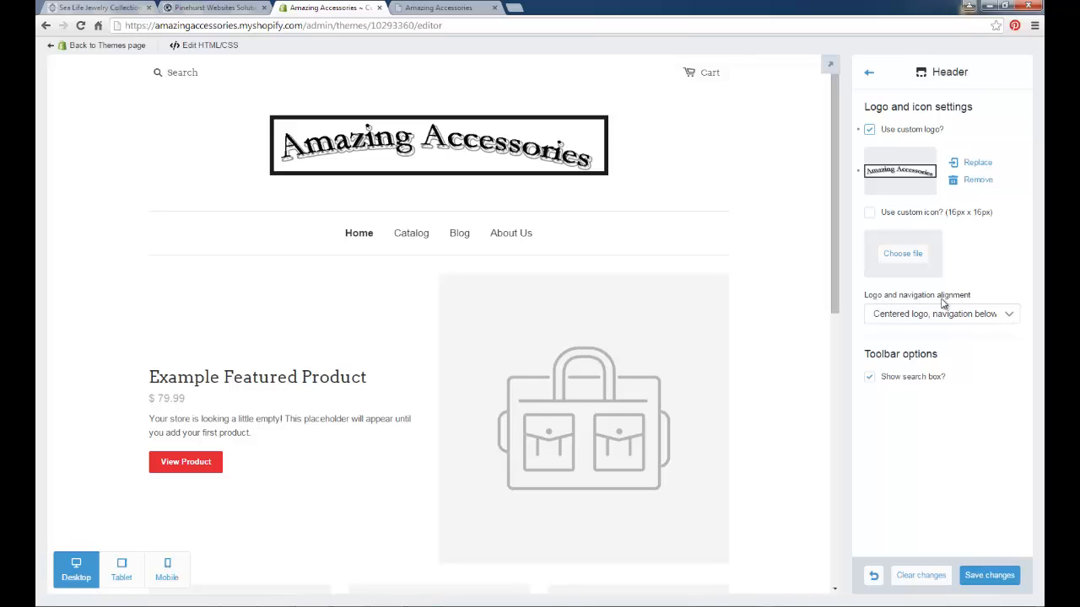
Try the left-aligned logo with navigation on the right, then restore the centered logo with navigation below.
{"action": "left_click", "coordinate": [1010, 315]}
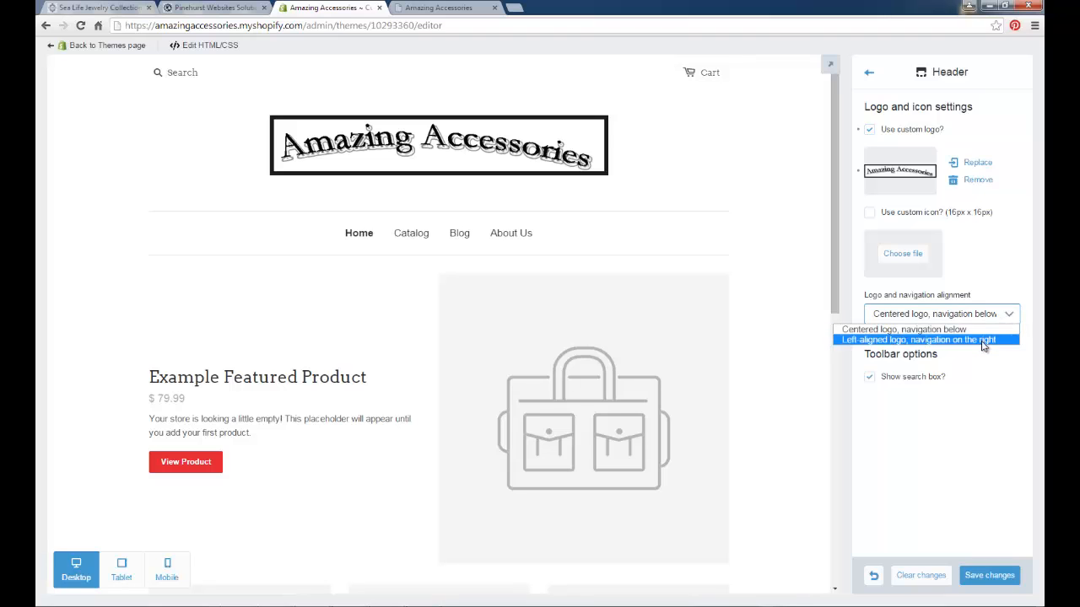
{"action": "left_click", "coordinate": [982, 340]}
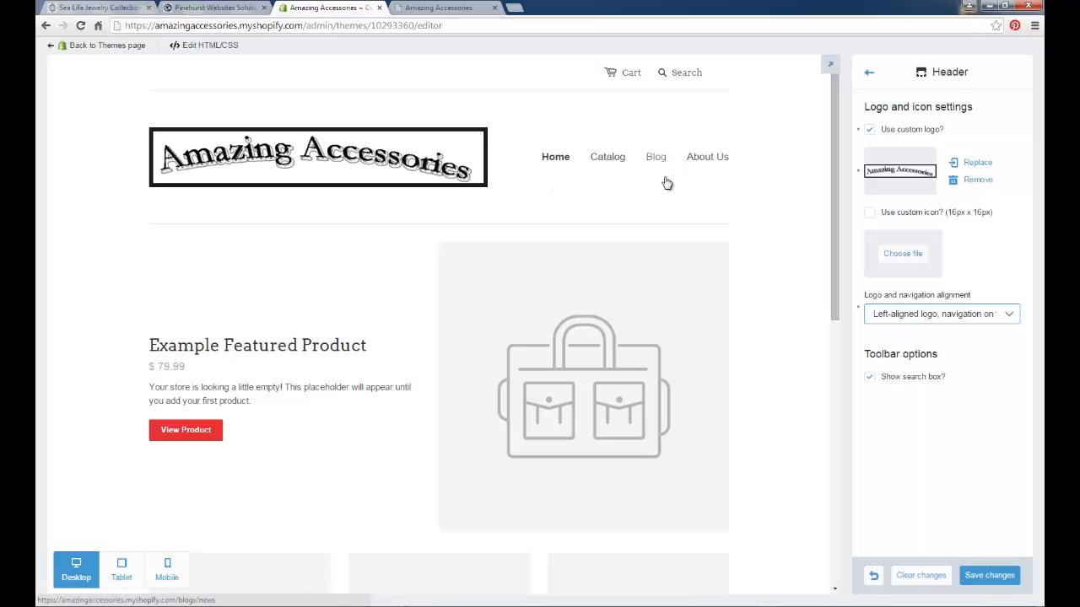
{"action": "left_click", "coordinate": [1009, 314]}
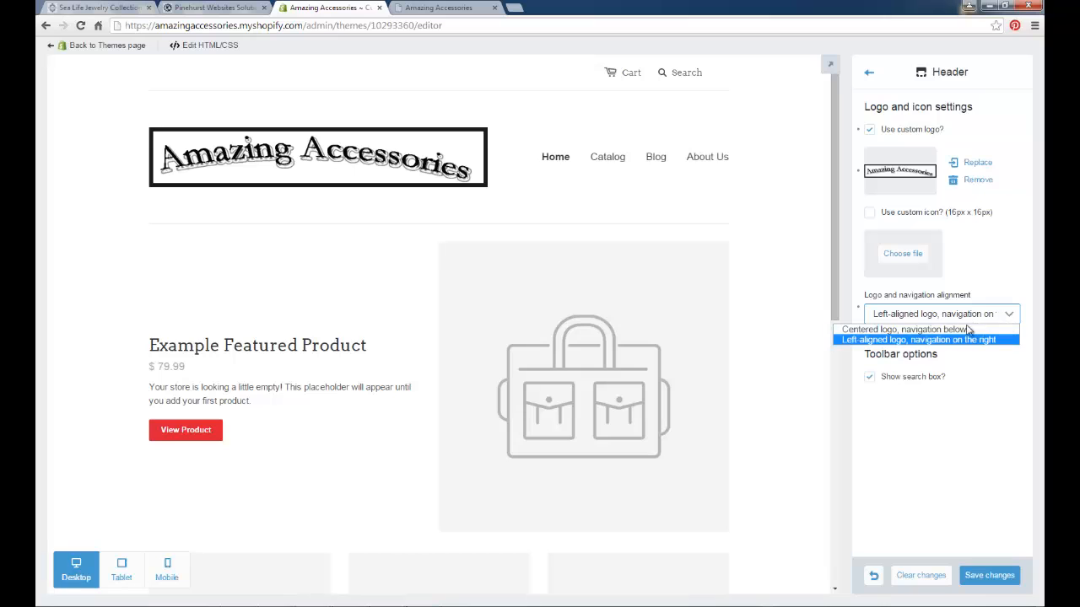
{"action": "left_click", "coordinate": [968, 329]}
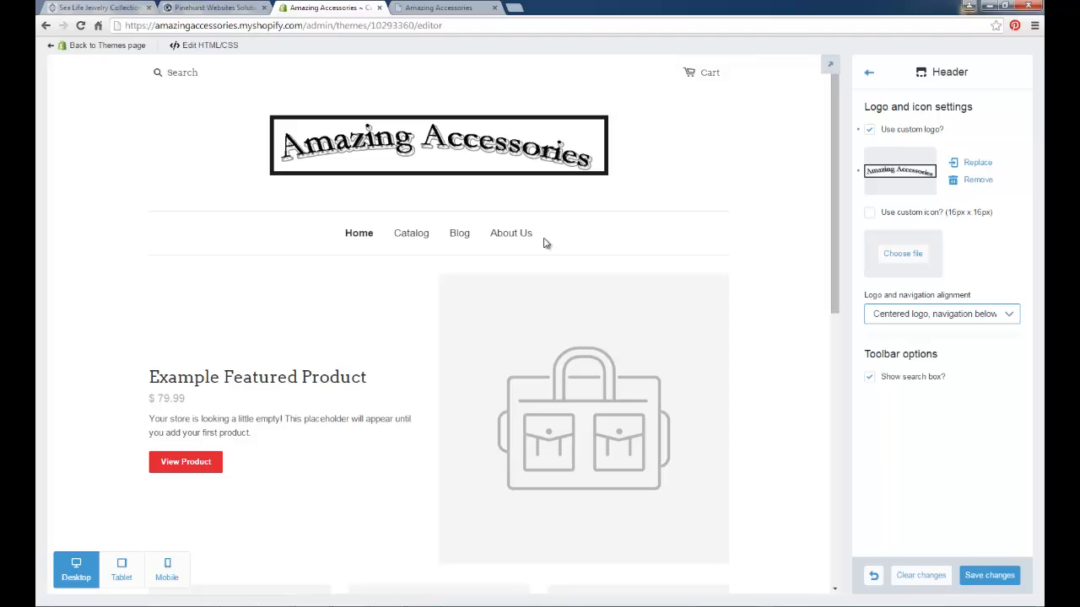
Look at the Pinehurst Websites and Teramasu stores as examples of custom browser icons, then return to the theme editor.
{"action": "left_click", "coordinate": [989, 574]}
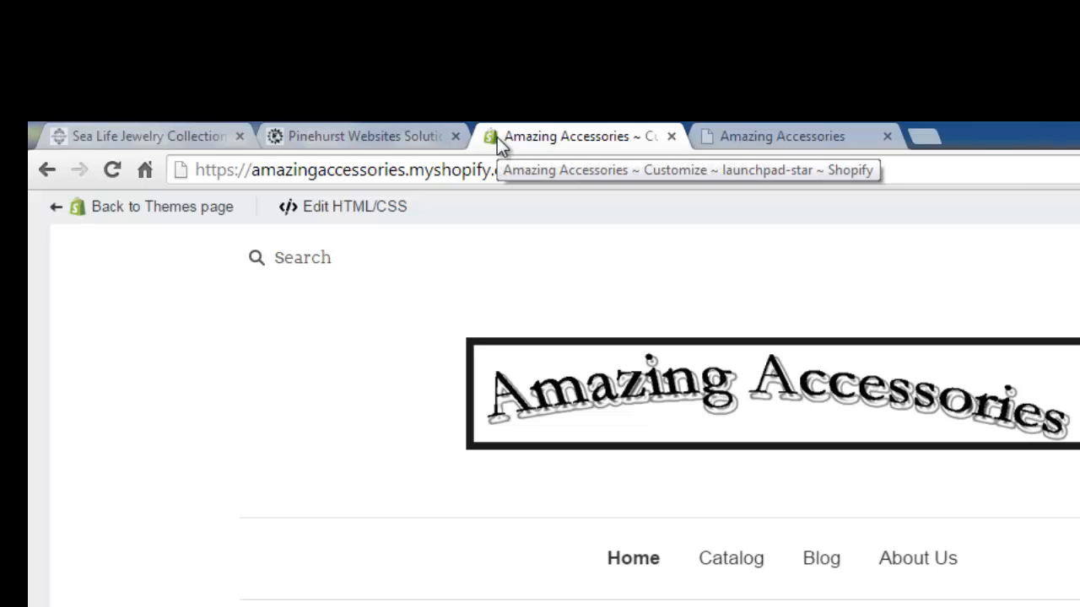
{"action": "left_click", "coordinate": [334, 142]}
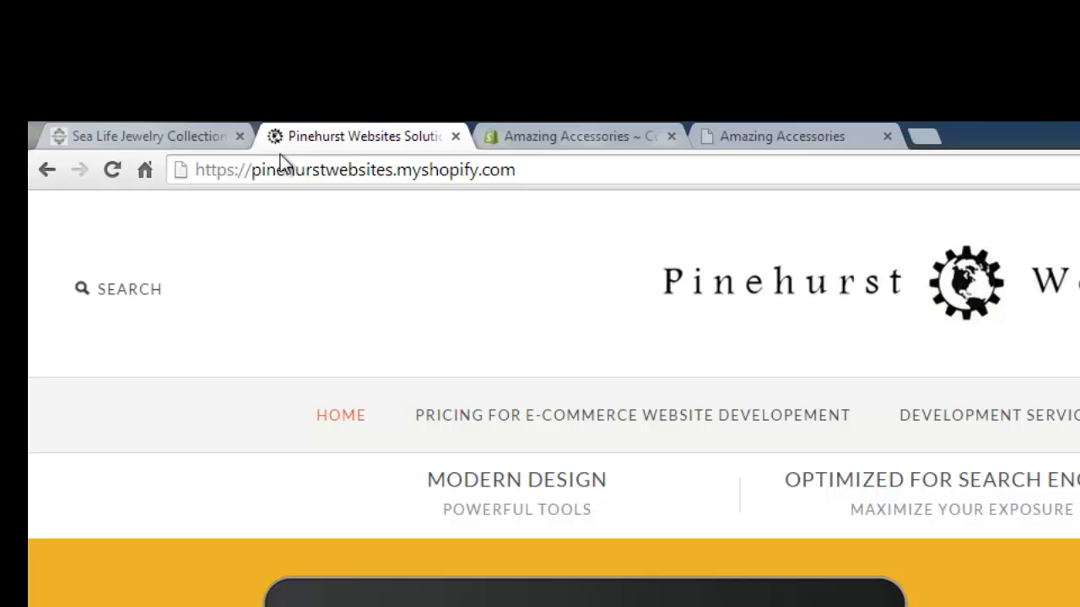
{"action": "left_click", "coordinate": [118, 139]}
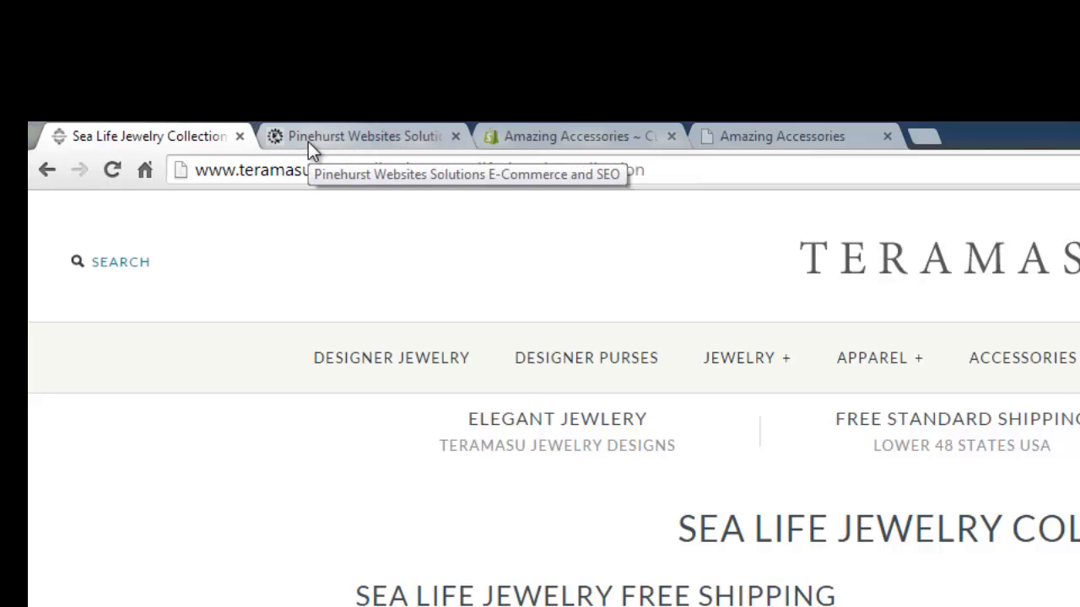
{"action": "left_click", "coordinate": [607, 137]}
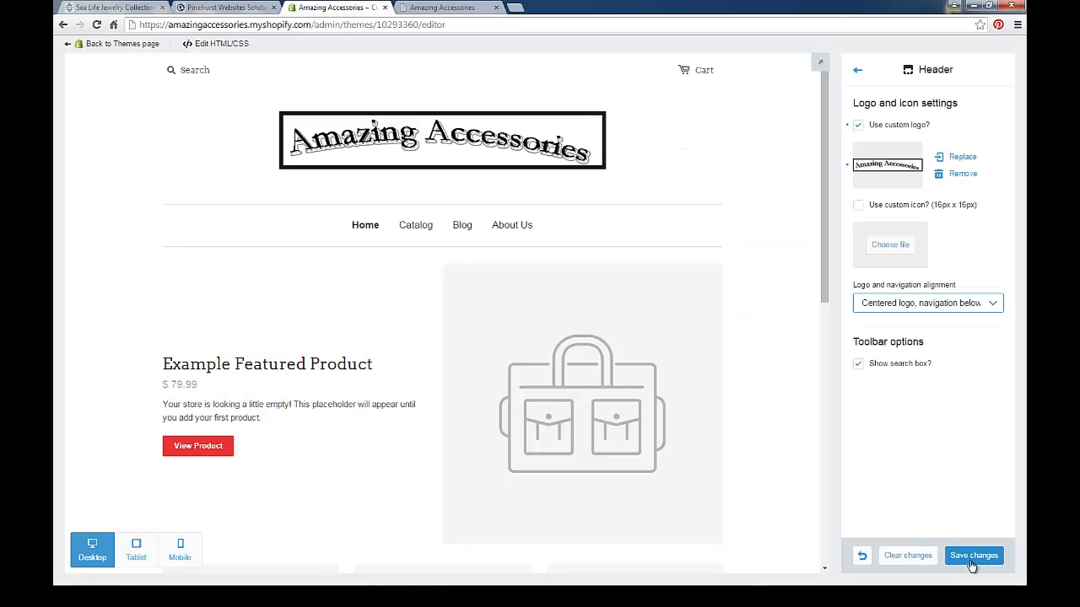
Save the theme's font and header logo changes and return to the themes page.
{"action": "left_click", "coordinate": [972, 557]}
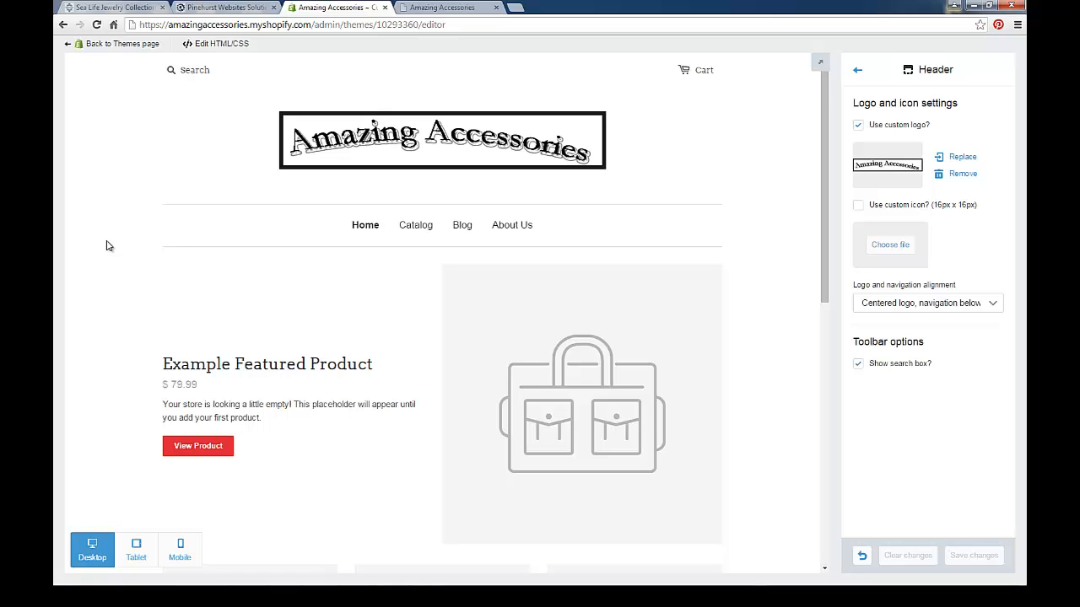
{"action": "left_click", "coordinate": [98, 44]}
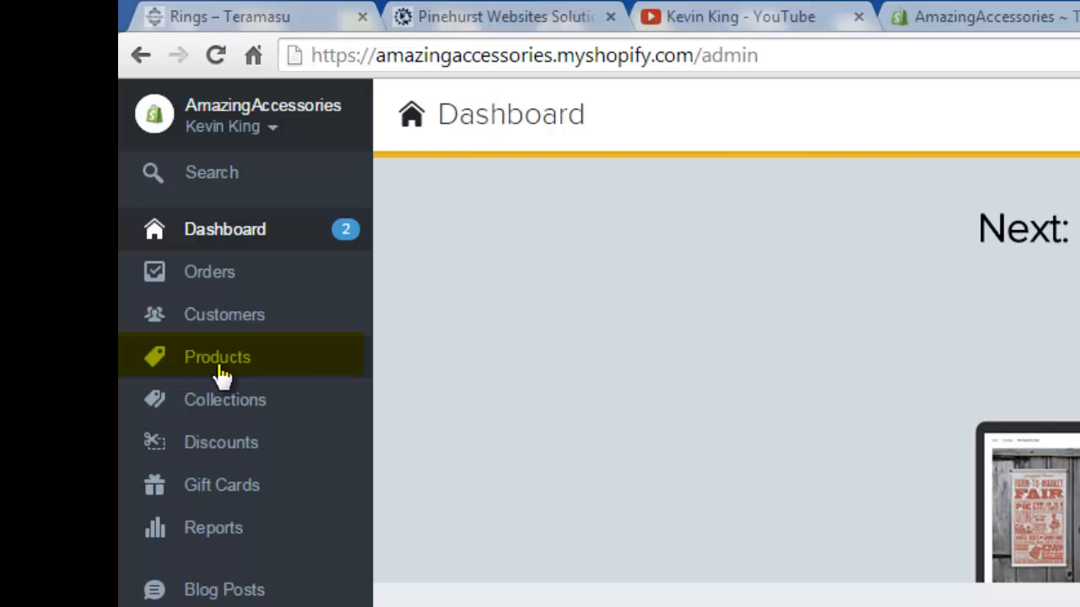
Start adding a new product to the store and title it "Yellow Designer Purse".
{"action": "left_click", "coordinate": [222, 374]}
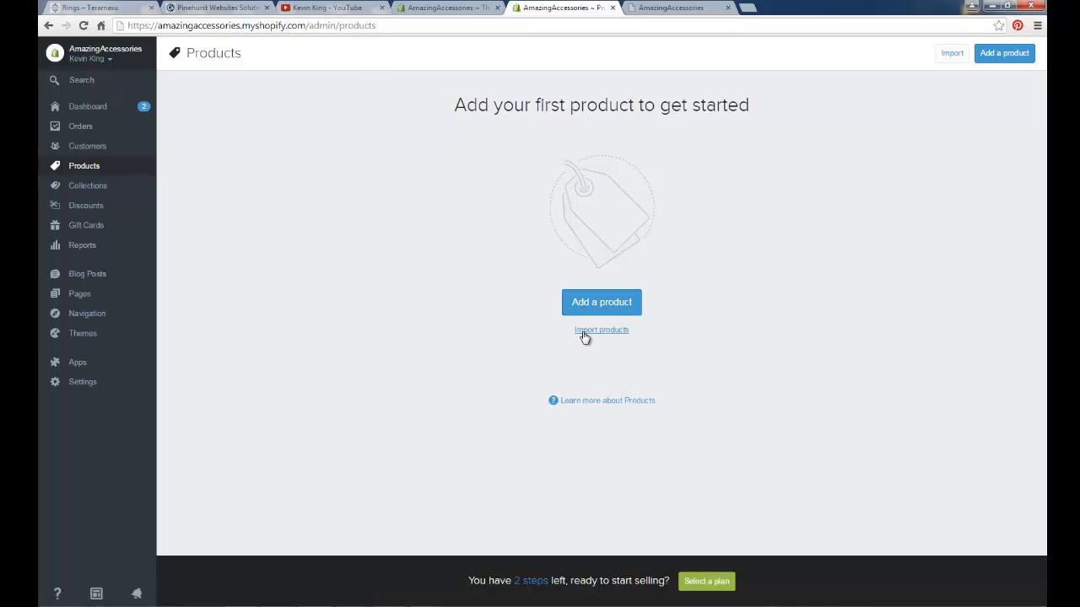
{"action": "left_click", "coordinate": [994, 54]}
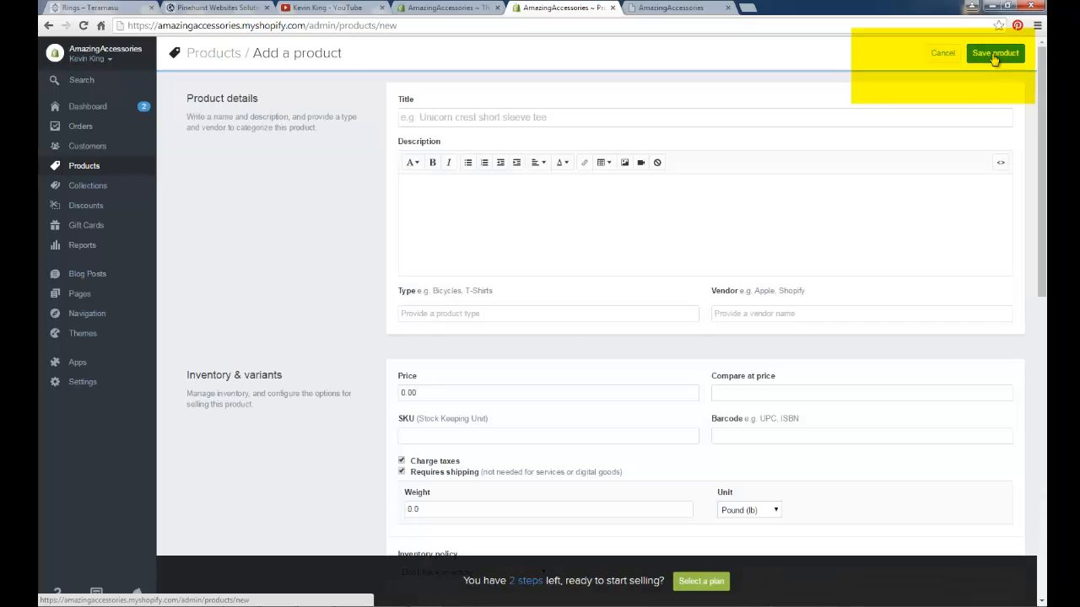
{"action": "left_click", "coordinate": [429, 111]}
{"action": "left_click", "coordinate": [412, 193]}
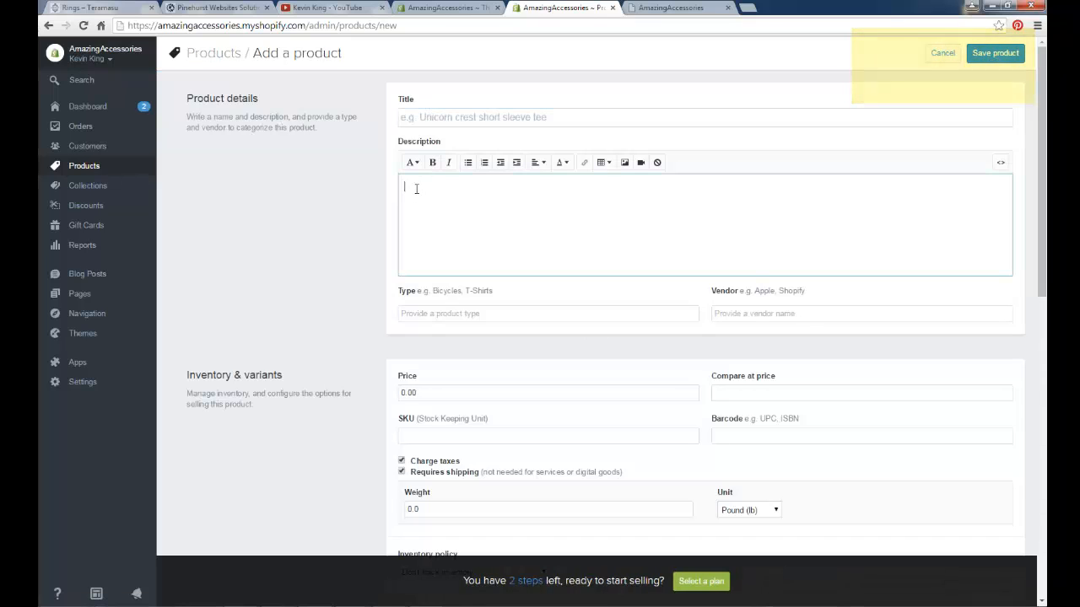
{"action": "left_click", "coordinate": [426, 313]}
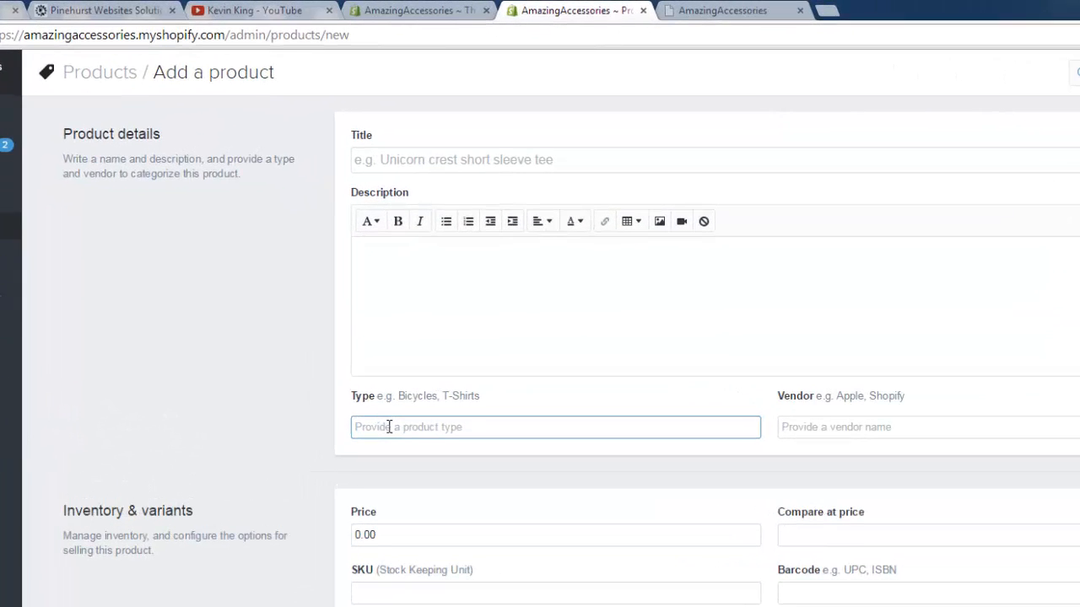
{"action": "left_click", "coordinate": [796, 429]}
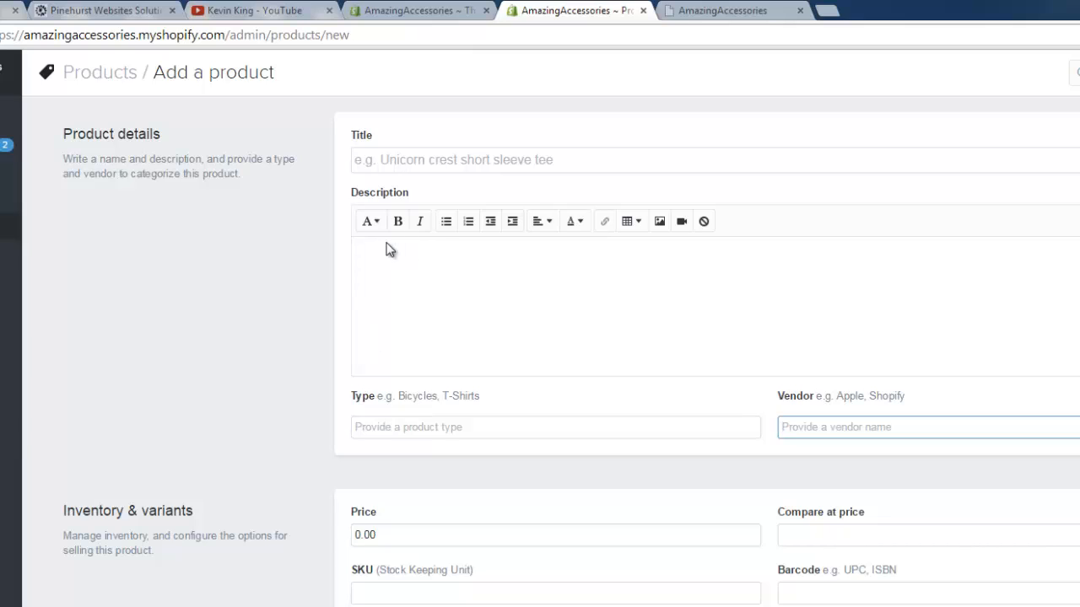
{"action": "left_click", "coordinate": [396, 159]}
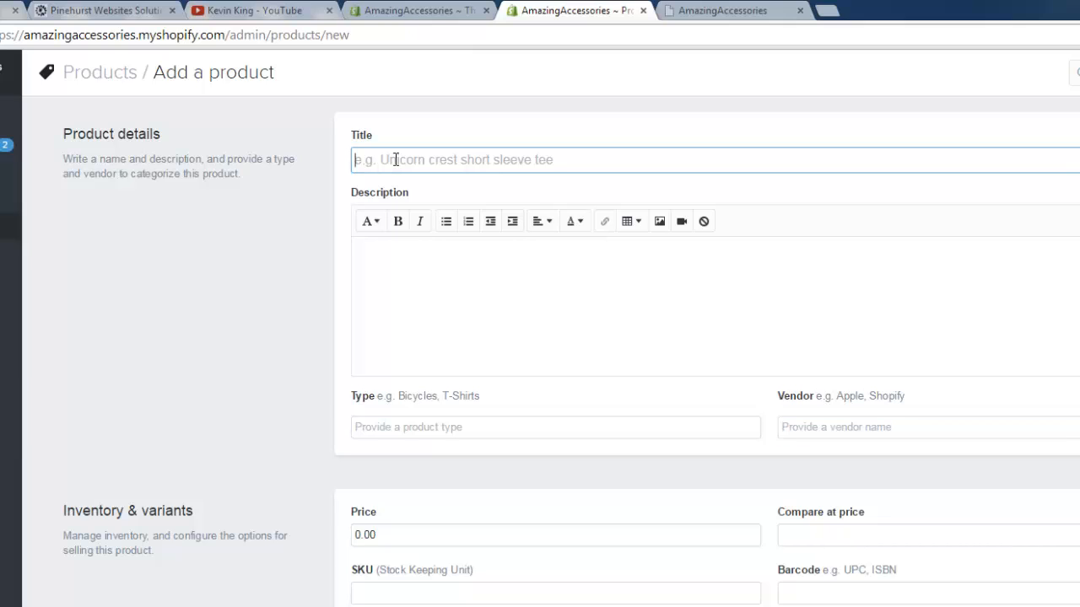
{"action": "type", "text": "Yellow"}
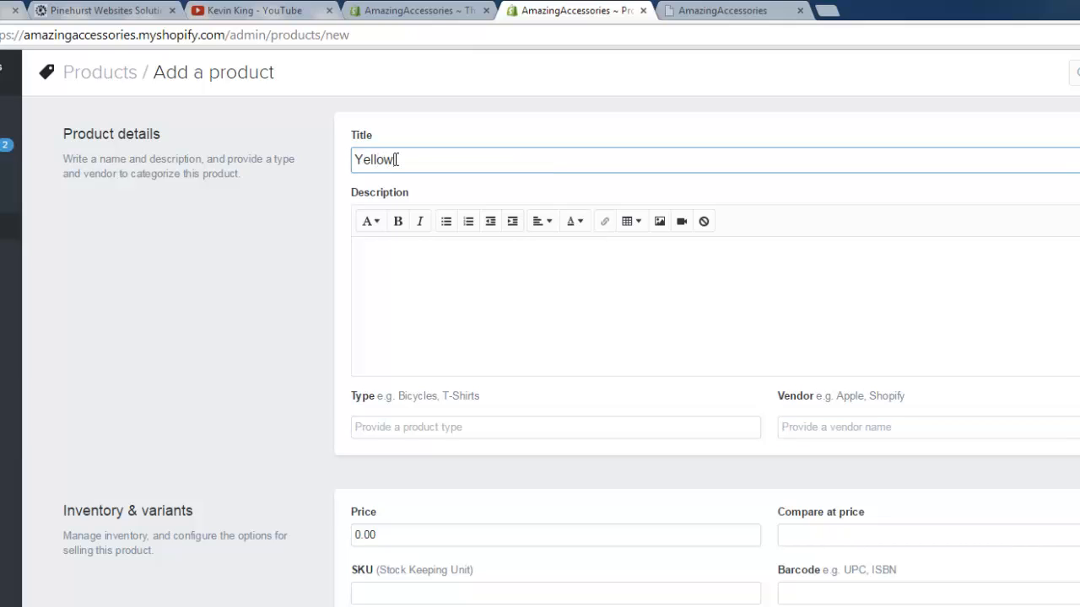
{"action": "type", "text": " Designer Purse"}
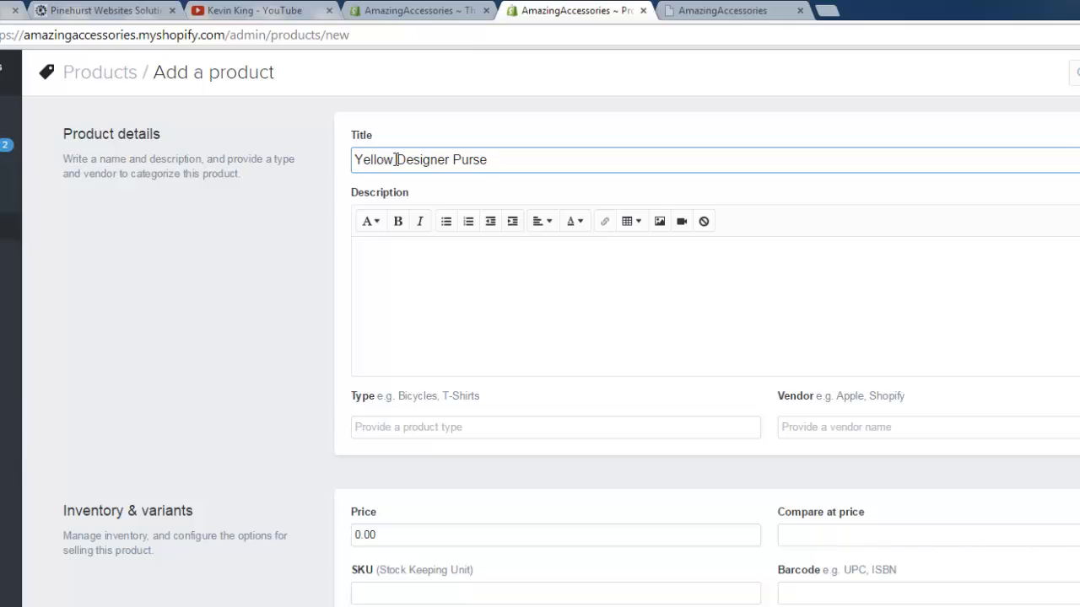
Copy the product title into the description and extend it to "Yellow Designer Purse from Teramasu Limited Collection".
{"action": "left_click_drag", "start_coordinate": [525, 161], "coordinate": [247, 175]}
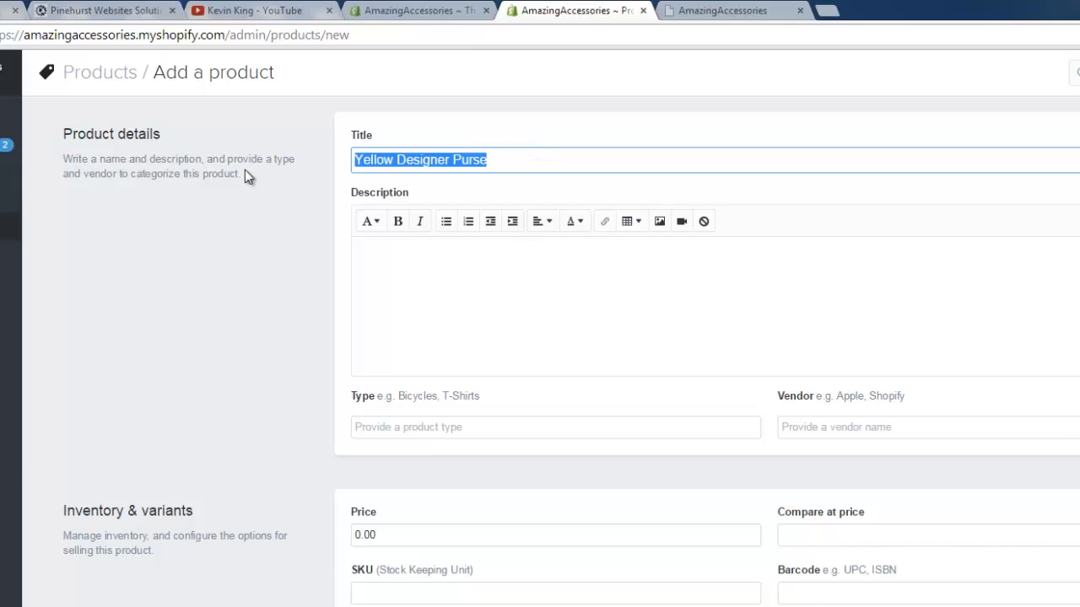
{"action": "right_click", "coordinate": [408, 159]}
{"action": "left_click", "coordinate": [437, 237]}
{"action": "left_click", "coordinate": [417, 249]}
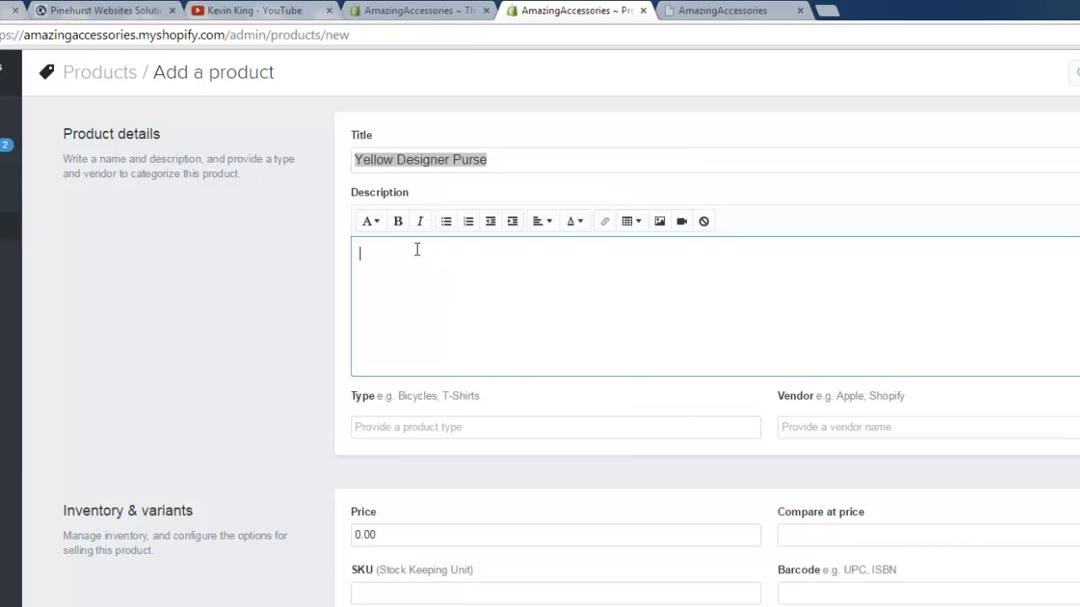
{"action": "right_click", "coordinate": [417, 249]}
{"action": "left_click", "coordinate": [460, 343]}
{"action": "type", "text": "from Teramasu"}
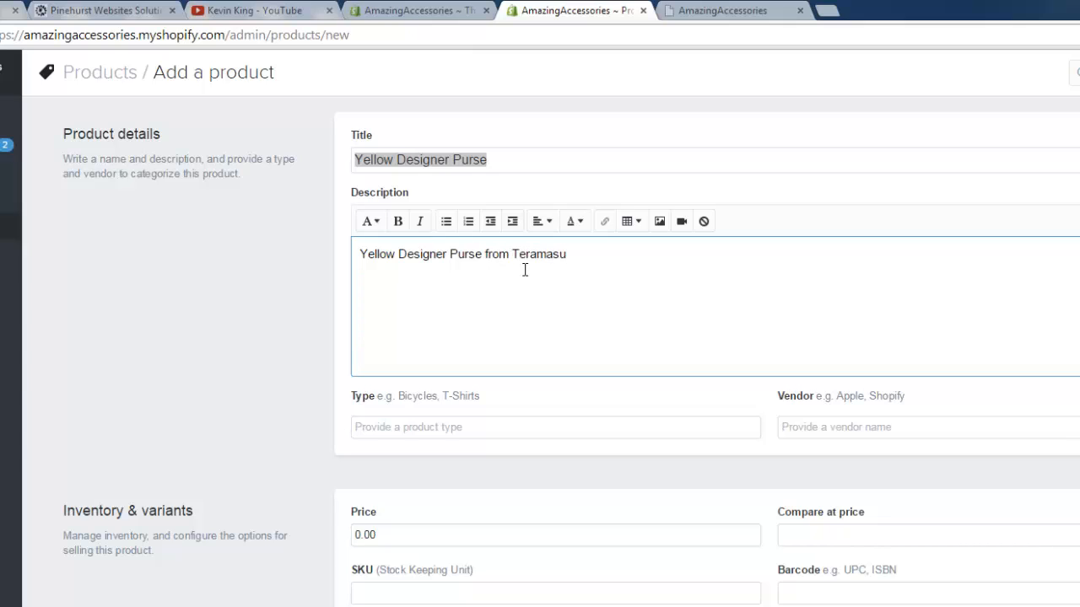
{"action": "type", "text": " Limited Collection"}
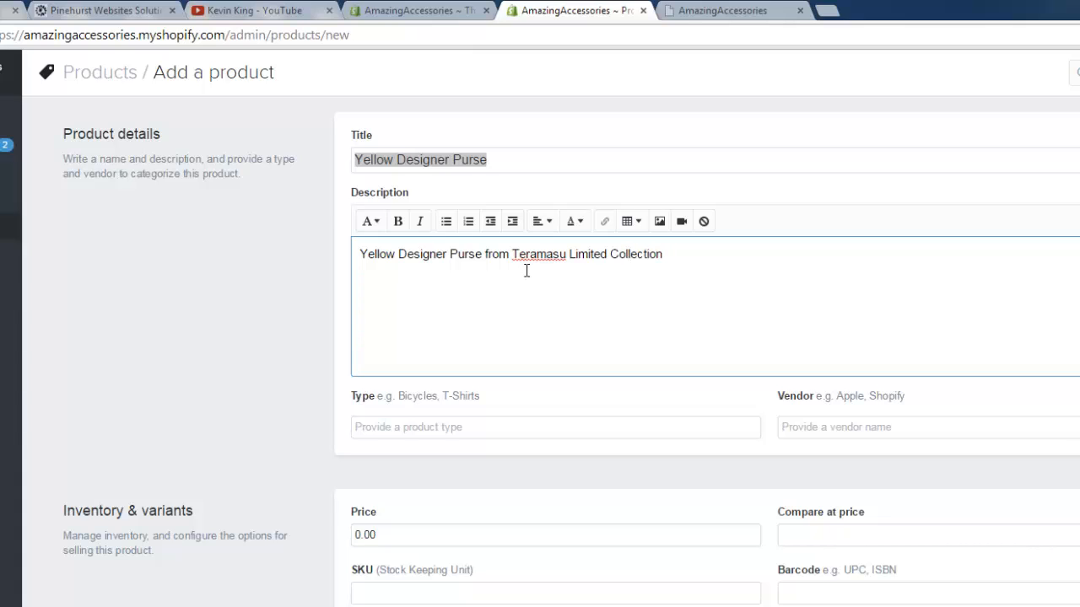
Set the product type to Purse and the vendor to Teramasu Limited.
{"action": "left_click", "coordinate": [564, 427]}
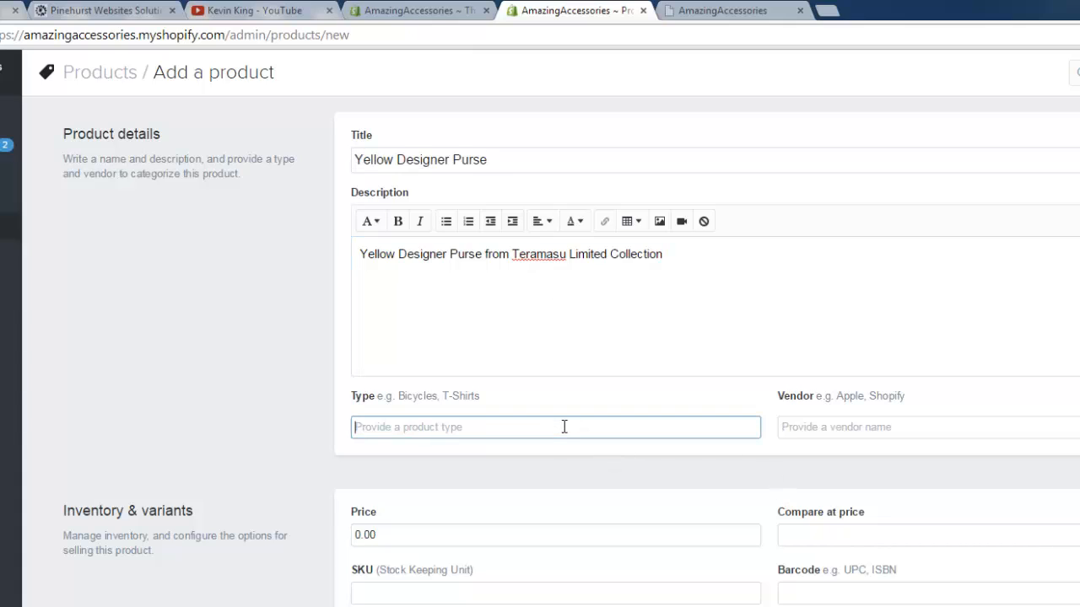
{"action": "type", "text": "Purse"}
{"action": "left_click", "coordinate": [800, 426]}
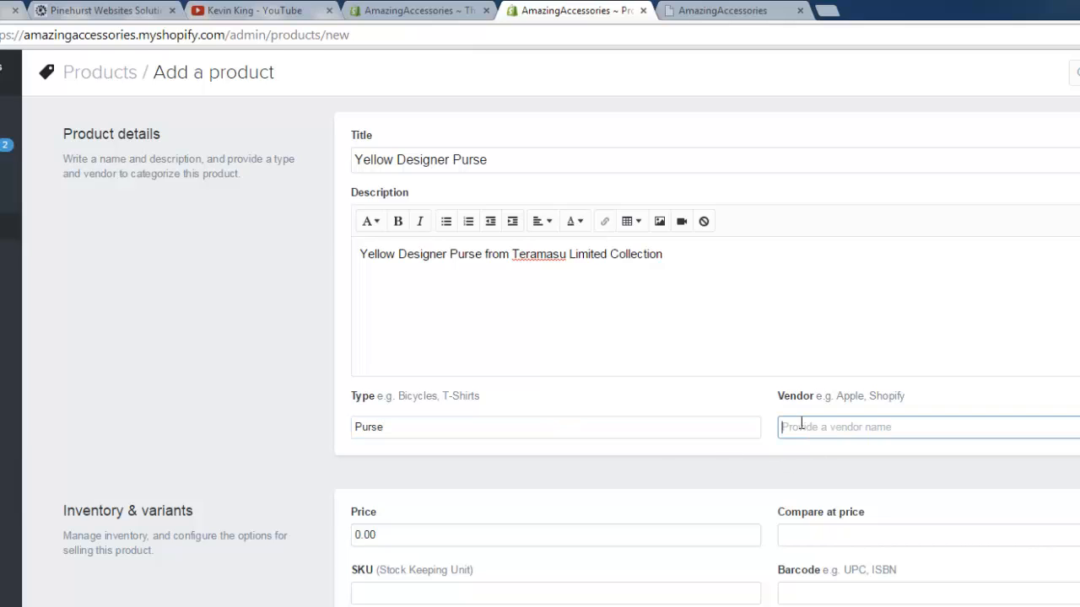
{"action": "type", "text": "Terama"}
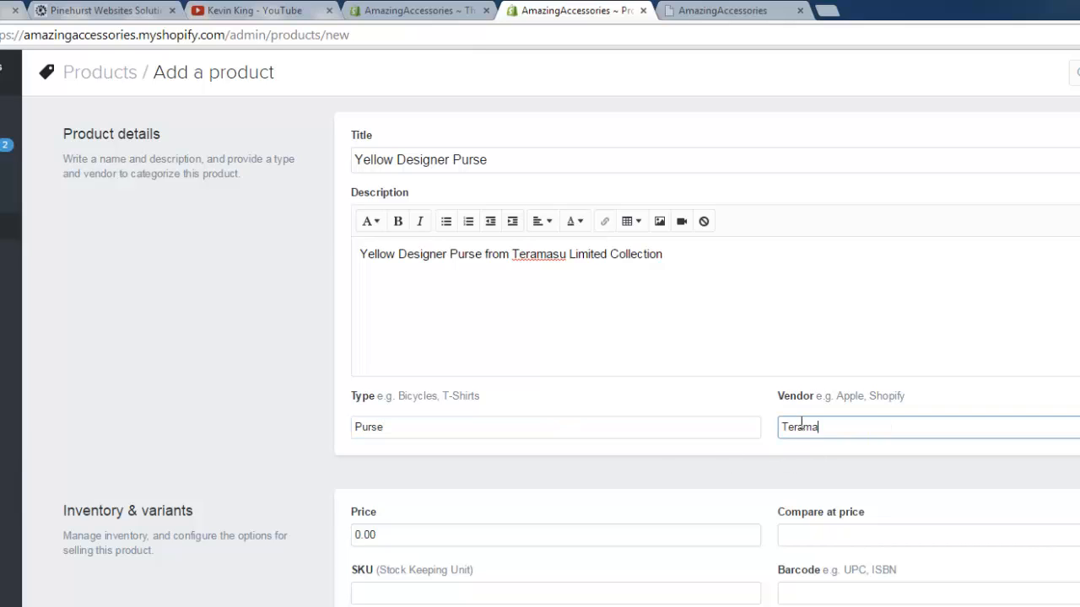
{"action": "type", "text": "su Limited"}
Set the product's price to 149.95 and its compare-at price to 179.95.
{"action": "scroll", "coordinate": [328, 491], "scroll_direction": "down", "scroll_amount": 1}
{"action": "scroll", "coordinate": [327, 491], "scroll_direction": "down", "scroll_amount": 1}
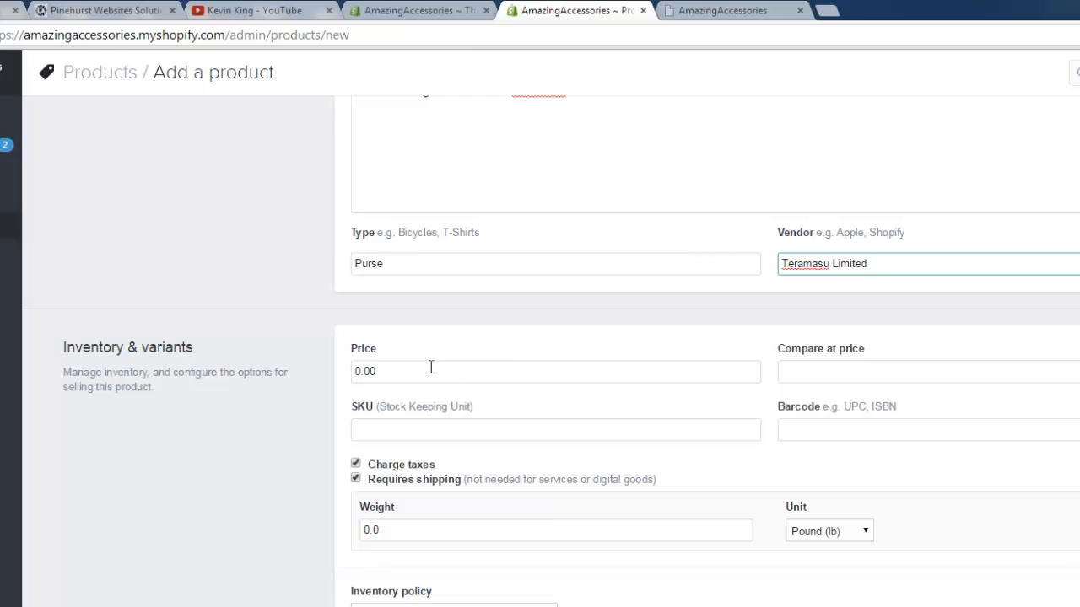
{"action": "left_click_drag", "start_coordinate": [380, 368], "coordinate": [147, 209]}
{"action": "type", "text": "1"}
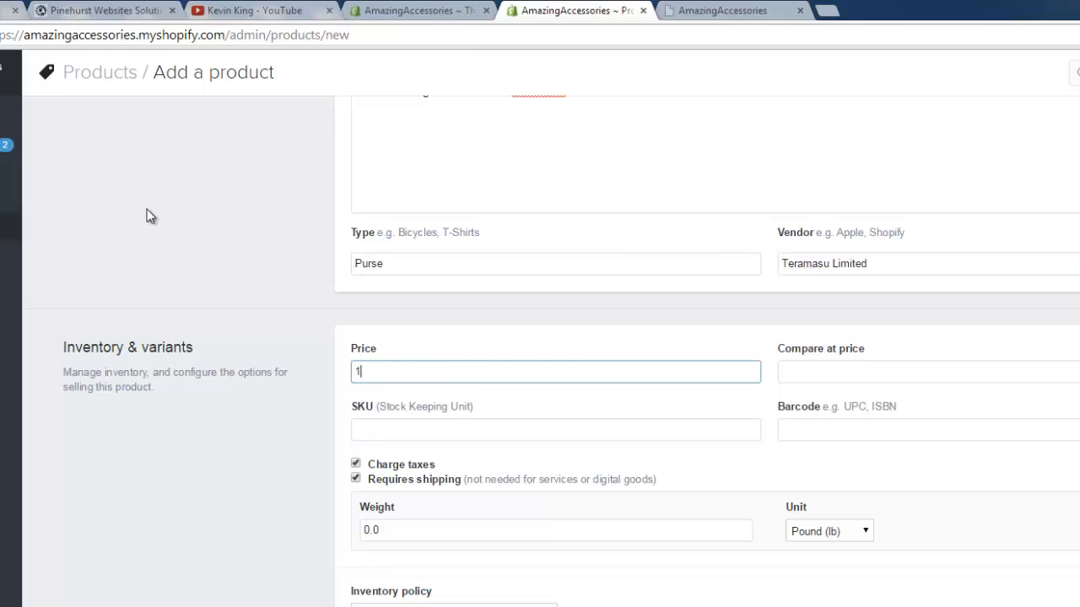
{"action": "type", "text": "49.95"}
{"action": "left_click", "coordinate": [840, 364]}
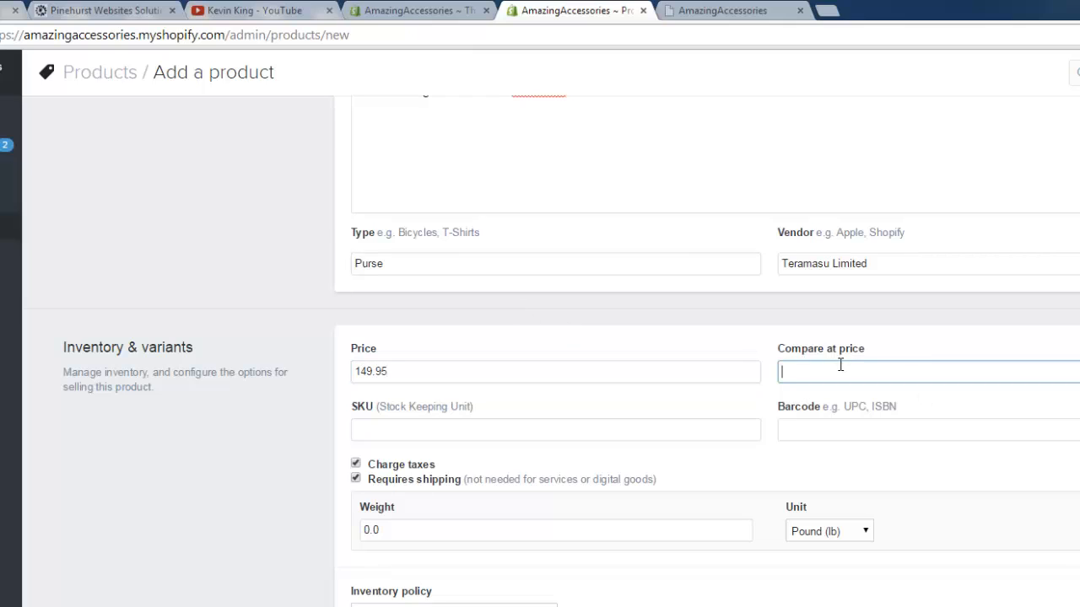
{"action": "type", "text": "179.9*8"}
{"action": "key", "text": "BackSpace"}
{"action": "key", "text": "BackSpace"}
{"action": "type", "text": "5"}
Set the product's weight to 1 pound and have Shopify track its inventory.
{"action": "left_click", "coordinate": [430, 533]}
{"action": "type", "text": "1"}
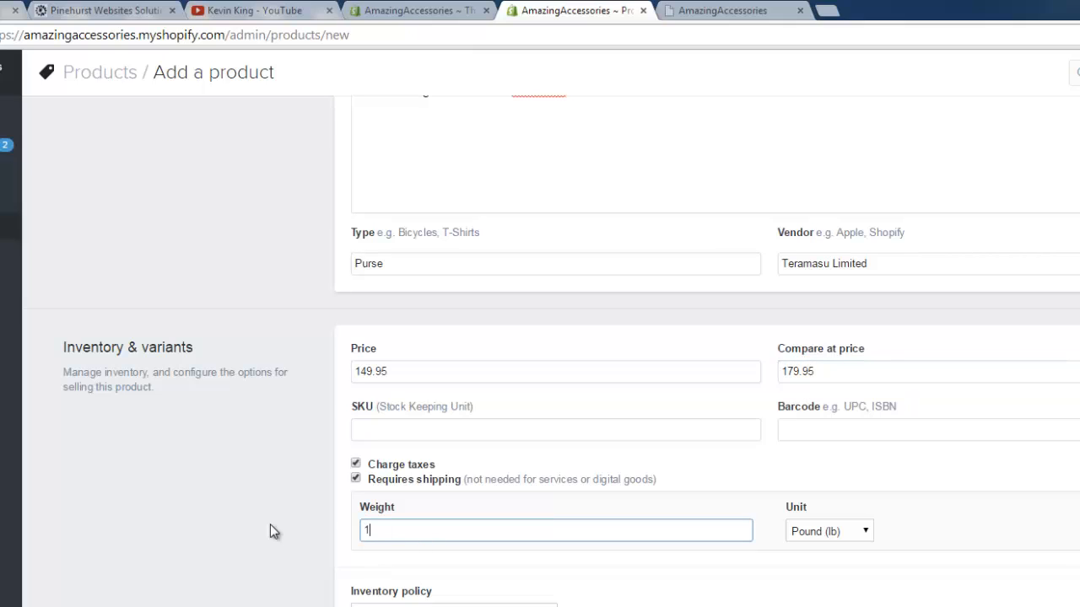
{"action": "left_click", "coordinate": [273, 526]}
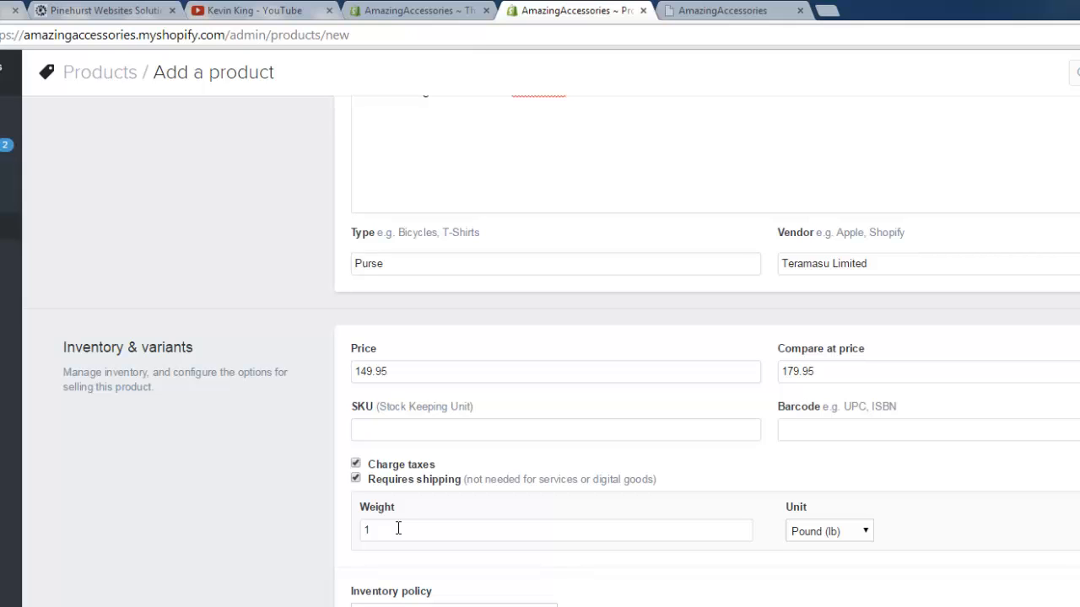
{"action": "scroll", "coordinate": [494, 572], "scroll_direction": "down", "scroll_amount": 1}
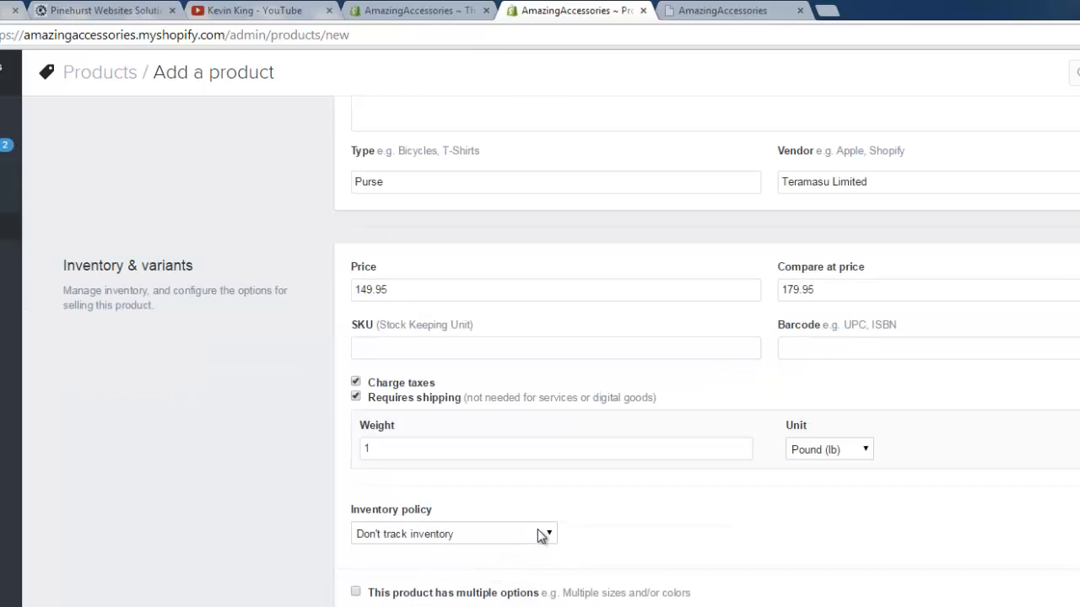
{"action": "left_click", "coordinate": [546, 541]}
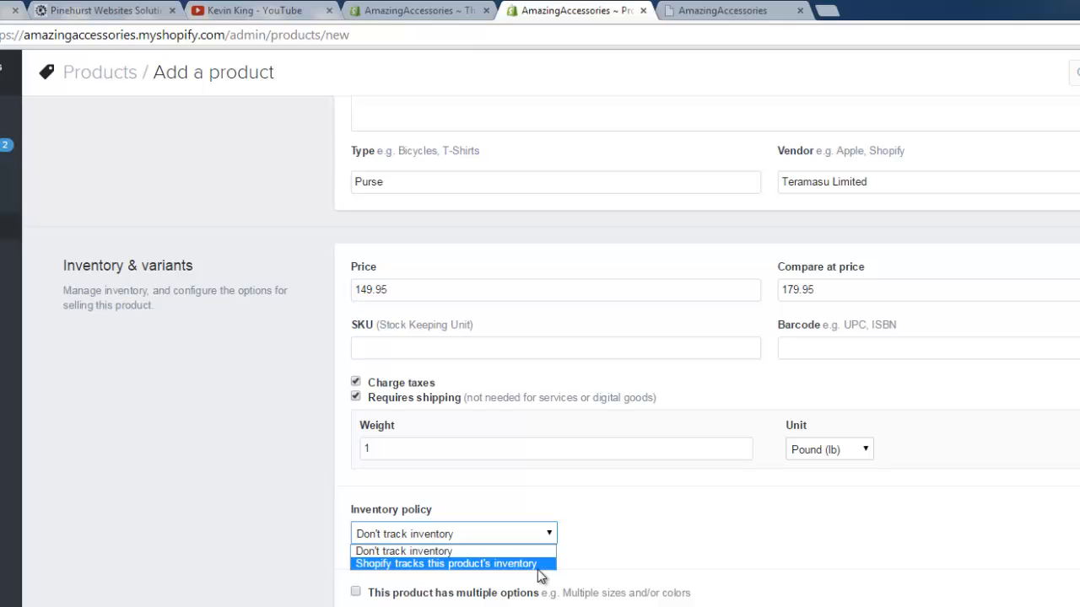
{"action": "left_click", "coordinate": [541, 576]}
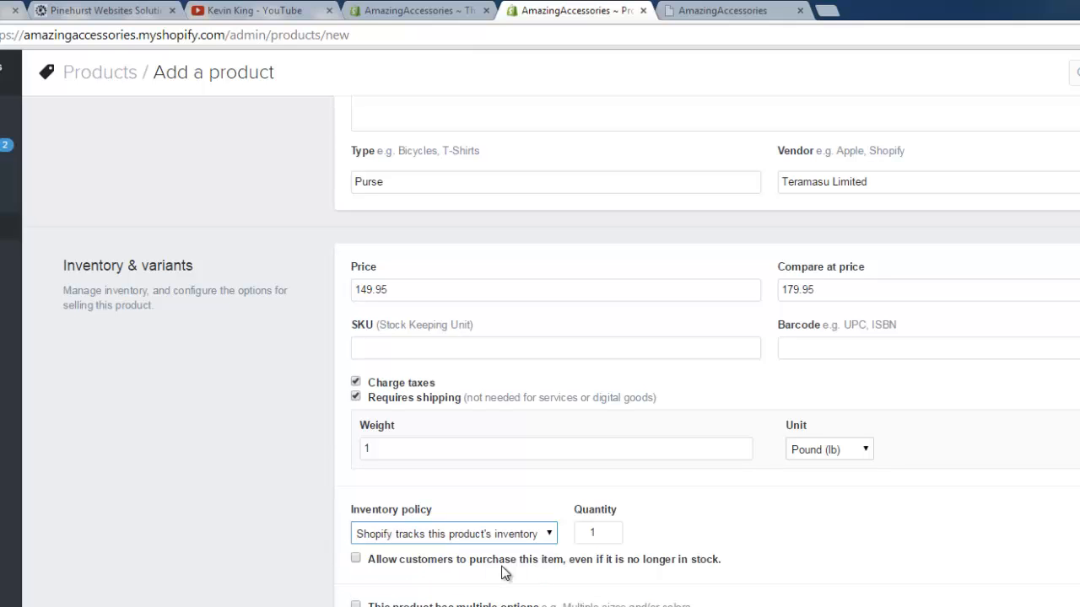
Enable multiple options for the product and look through the available option names, keeping Title.
{"action": "scroll", "coordinate": [558, 570], "scroll_direction": "down", "scroll_amount": 2}
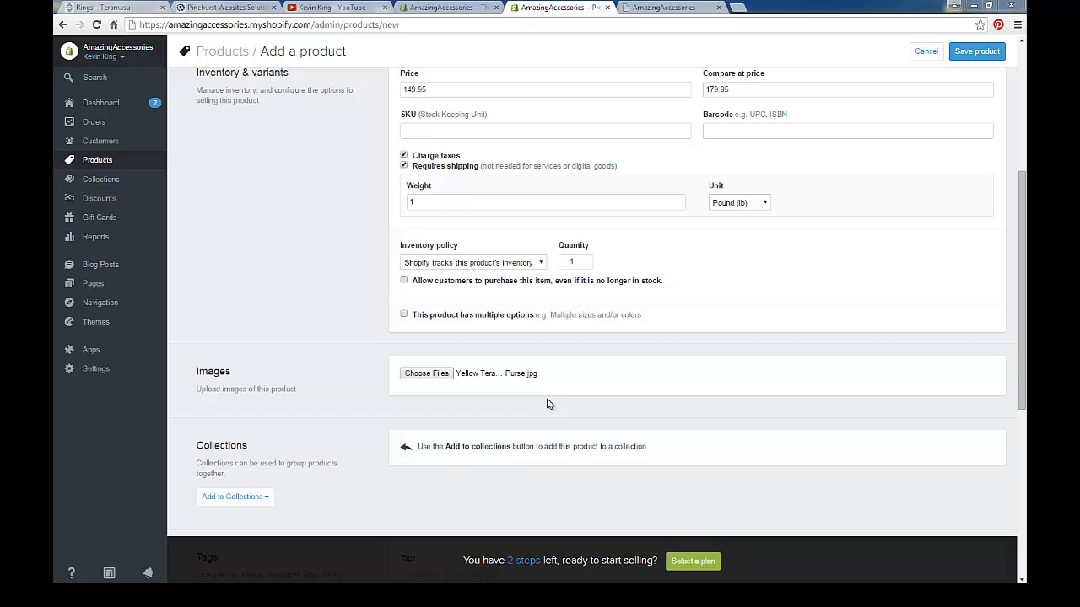
{"action": "left_click", "coordinate": [403, 315]}
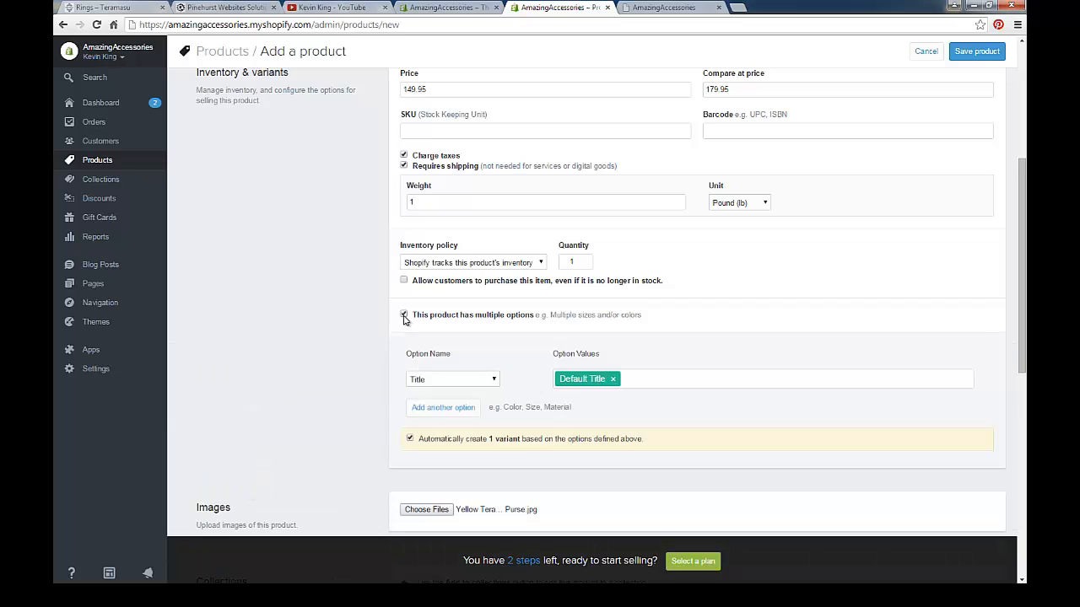
{"action": "left_click", "coordinate": [474, 381]}
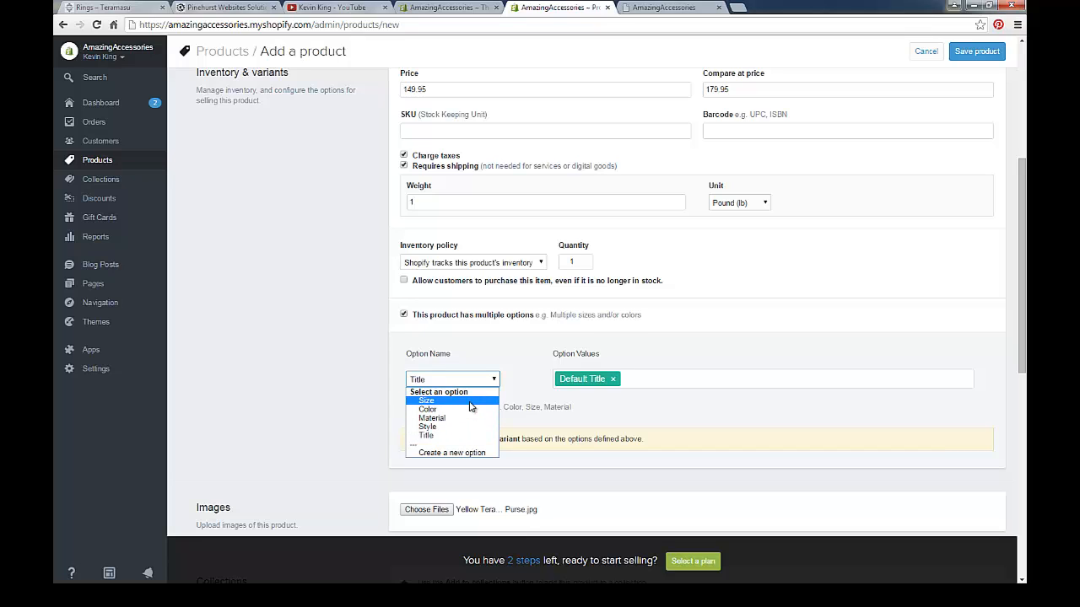
{"action": "left_click", "coordinate": [376, 377]}
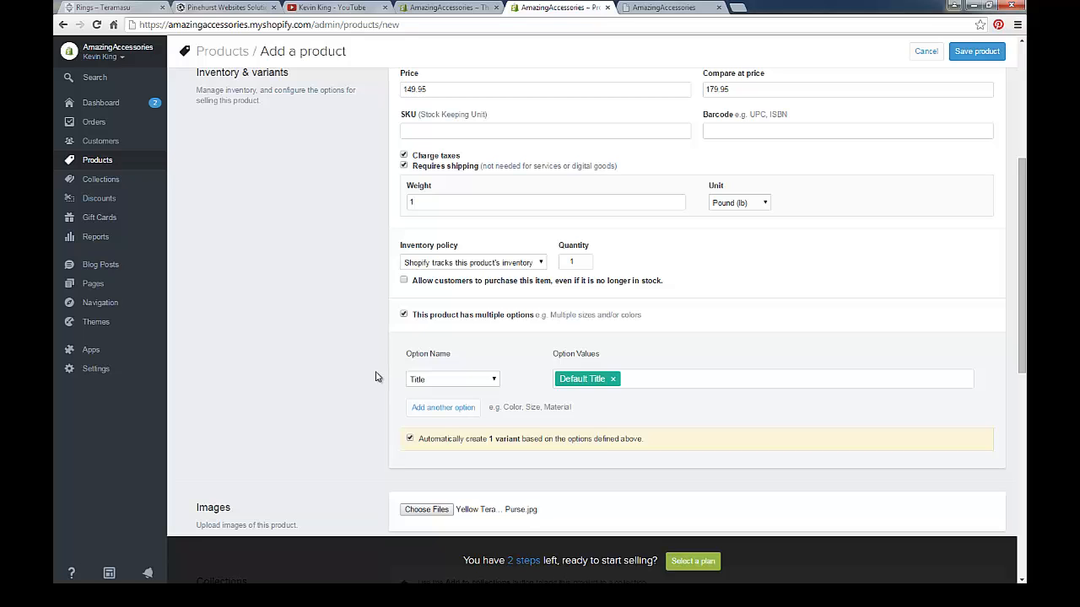
{"action": "scroll", "coordinate": [485, 377], "scroll_direction": "down", "scroll_amount": 2}
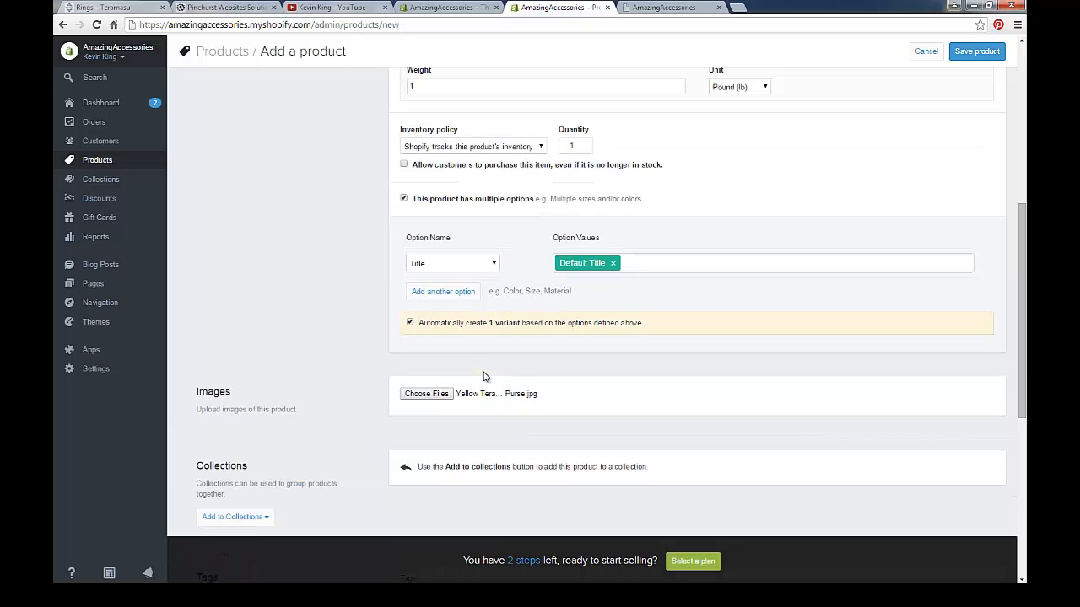
{"action": "left_click", "coordinate": [430, 395]}
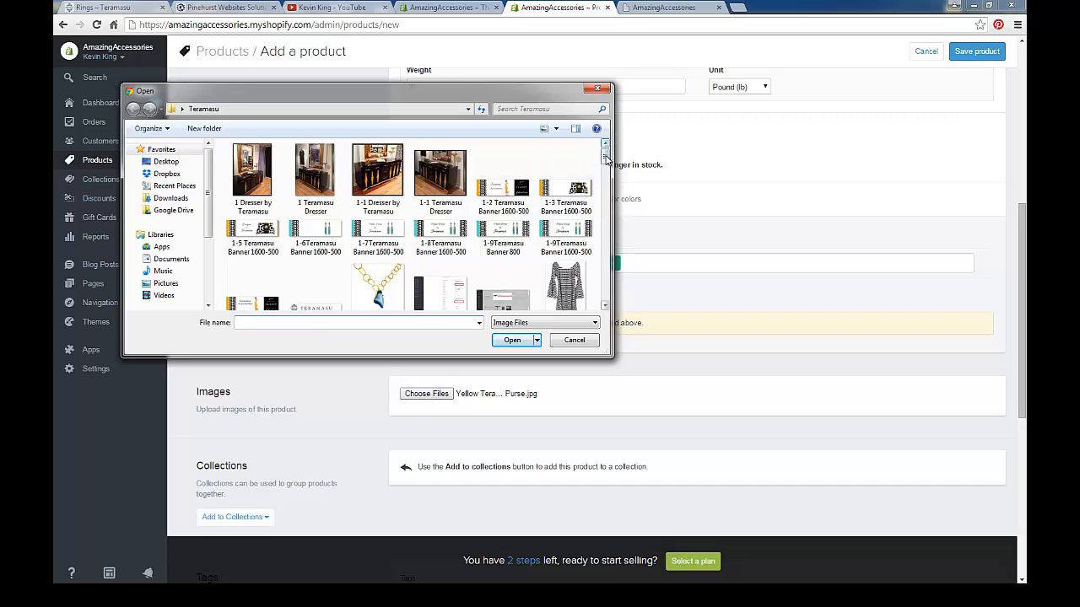
{"action": "left_click_drag", "start_coordinate": [606, 159], "coordinate": [605, 196]}
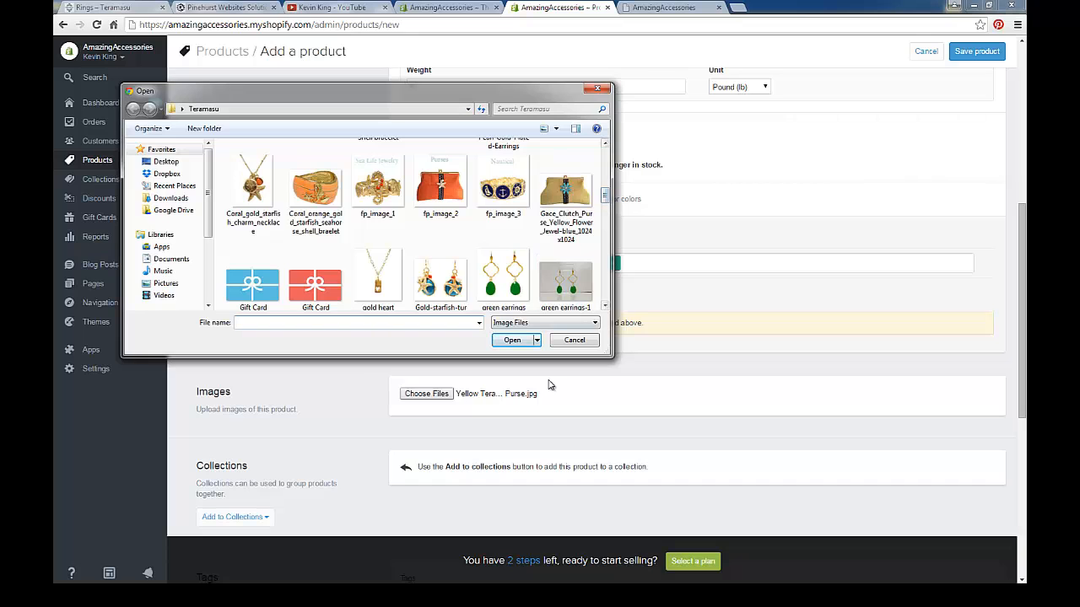
{"action": "left_click", "coordinate": [567, 342]}
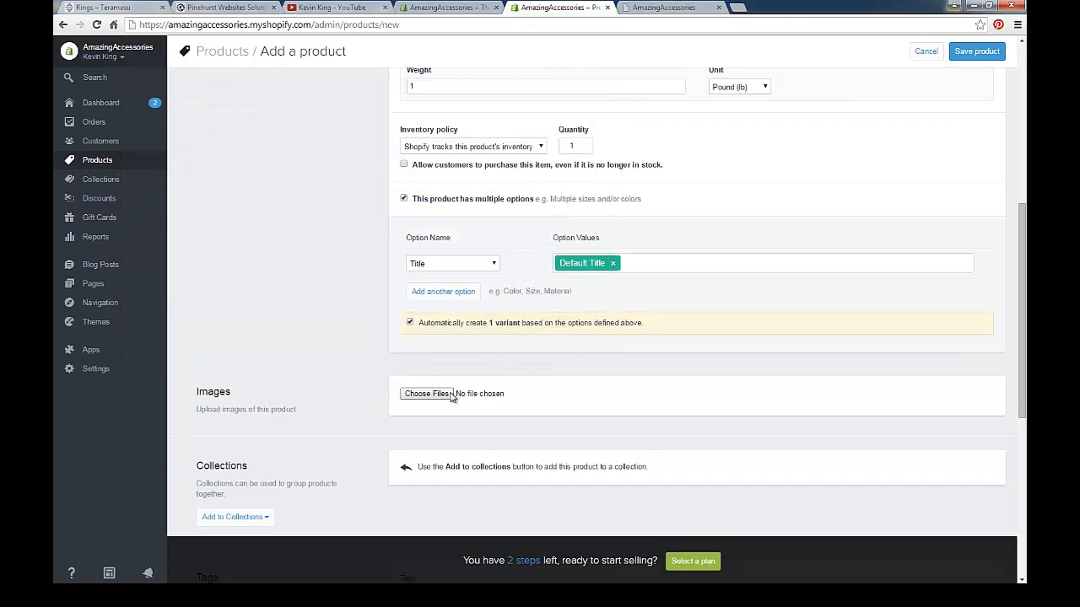
Choose the yellow Teramasu purse JPG from the Teramasu folder as the product's image.
{"action": "left_click", "coordinate": [444, 394]}
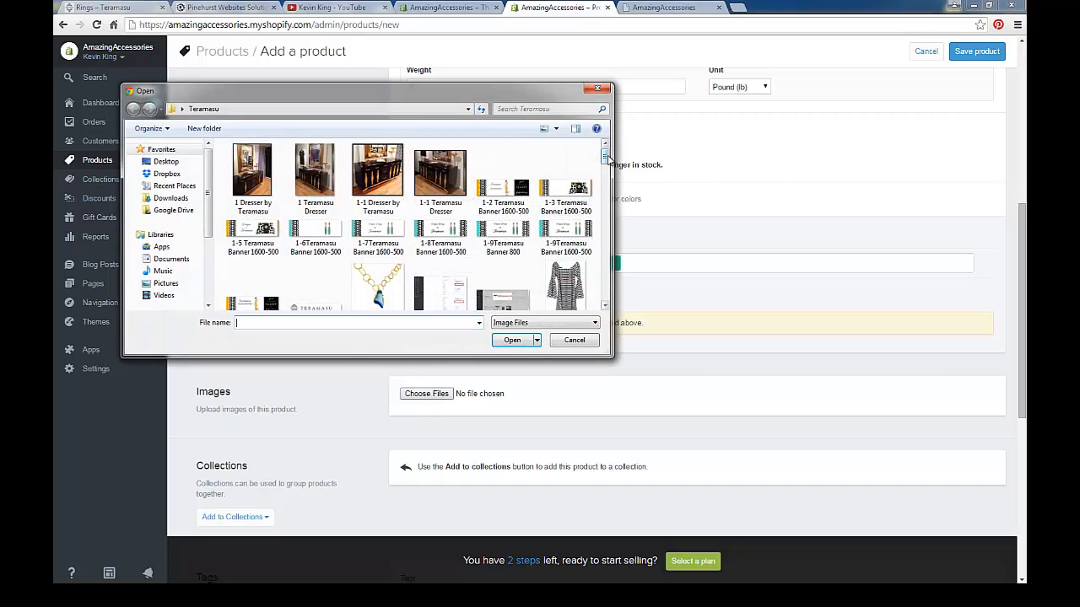
{"action": "left_click_drag", "start_coordinate": [605, 155], "coordinate": [608, 293]}
{"action": "double_click", "coordinate": [504, 278]}
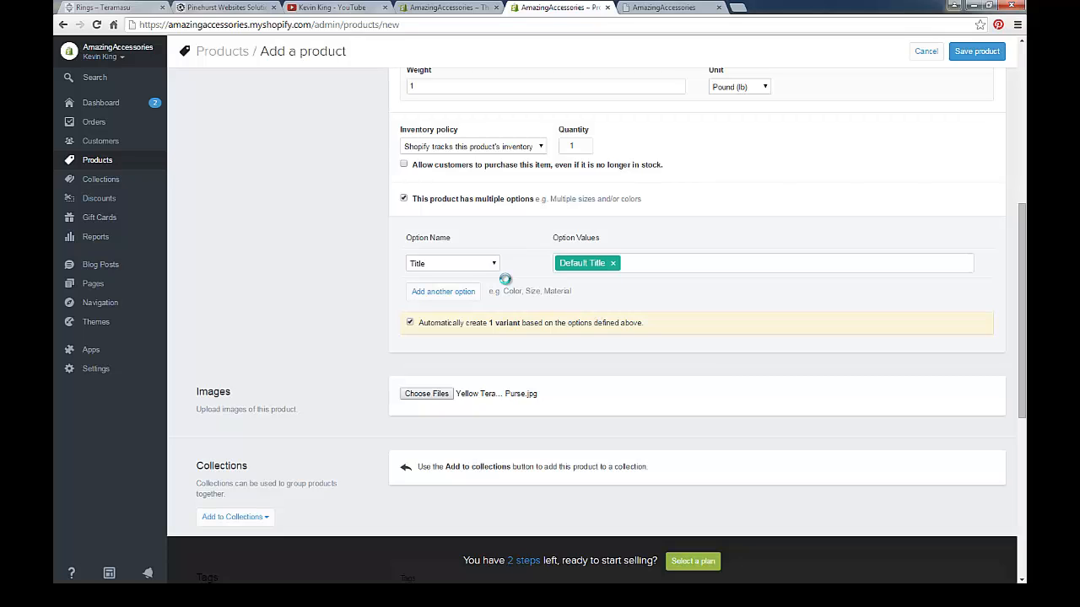
Save the new purse product and review its variant and image on the product page.
{"action": "left_click", "coordinate": [977, 53]}
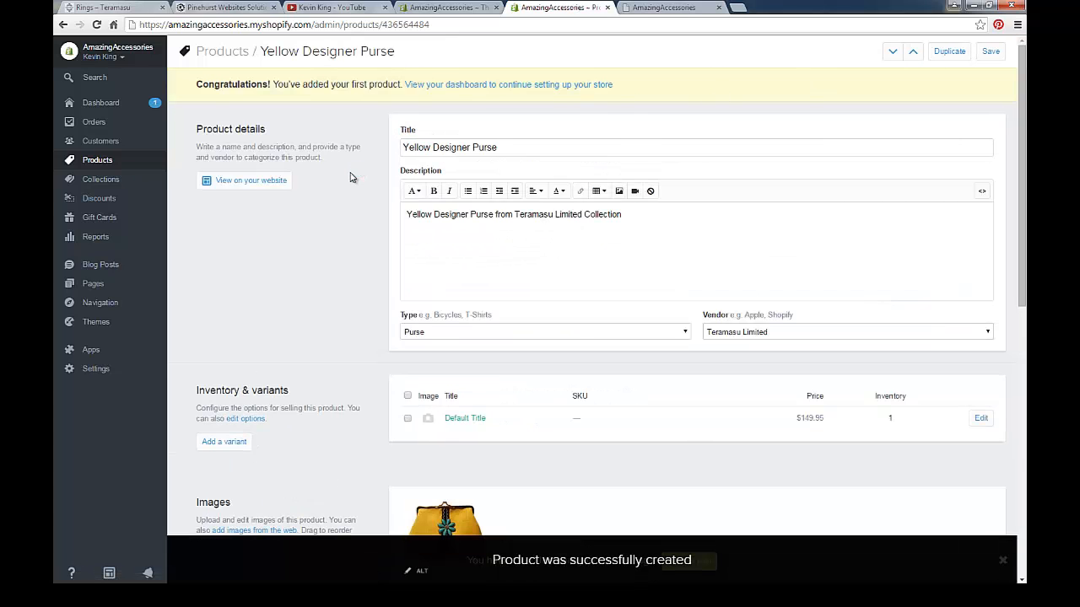
{"action": "scroll", "coordinate": [353, 177], "scroll_direction": "down", "scroll_amount": 2}
{"action": "scroll", "coordinate": [454, 270], "scroll_direction": "up", "scroll_amount": 2}
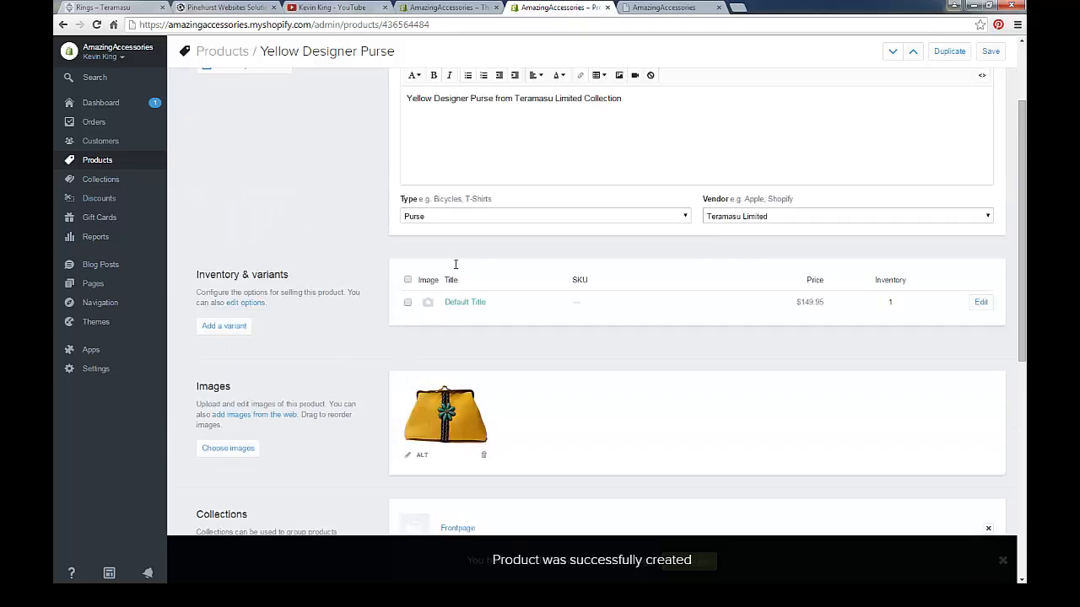
Copy the product title and apply it as the purse image's ALT text, "Yellow Designer Purse".
{"action": "left_click_drag", "start_coordinate": [506, 147], "coordinate": [387, 145]}
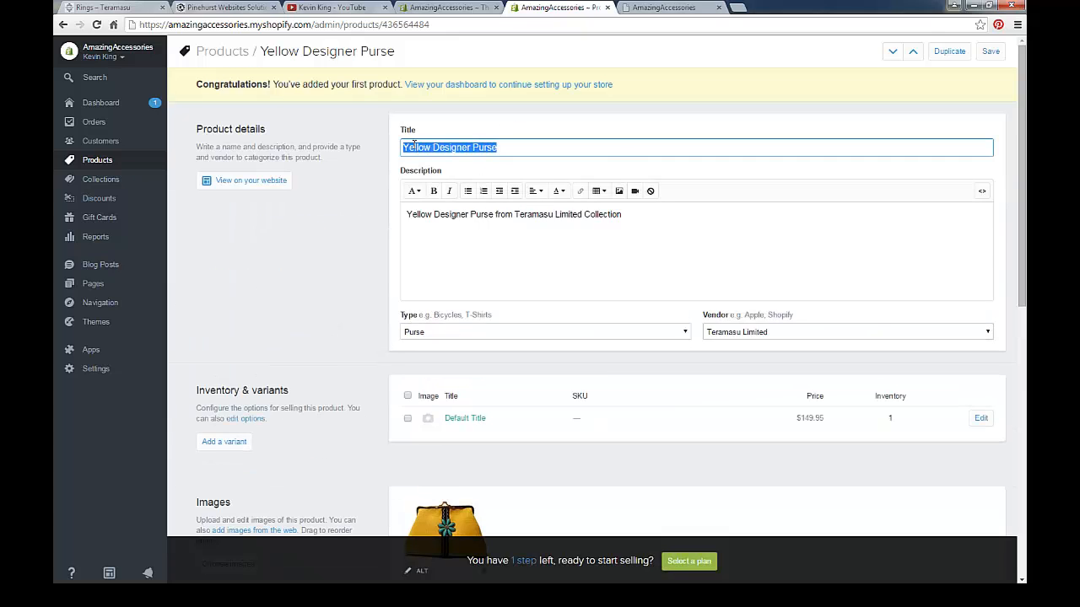
{"action": "right_click", "coordinate": [413, 150]}
{"action": "left_click", "coordinate": [440, 205]}
{"action": "scroll", "coordinate": [441, 208], "scroll_direction": "down", "scroll_amount": 3}
{"action": "left_click", "coordinate": [422, 340]}
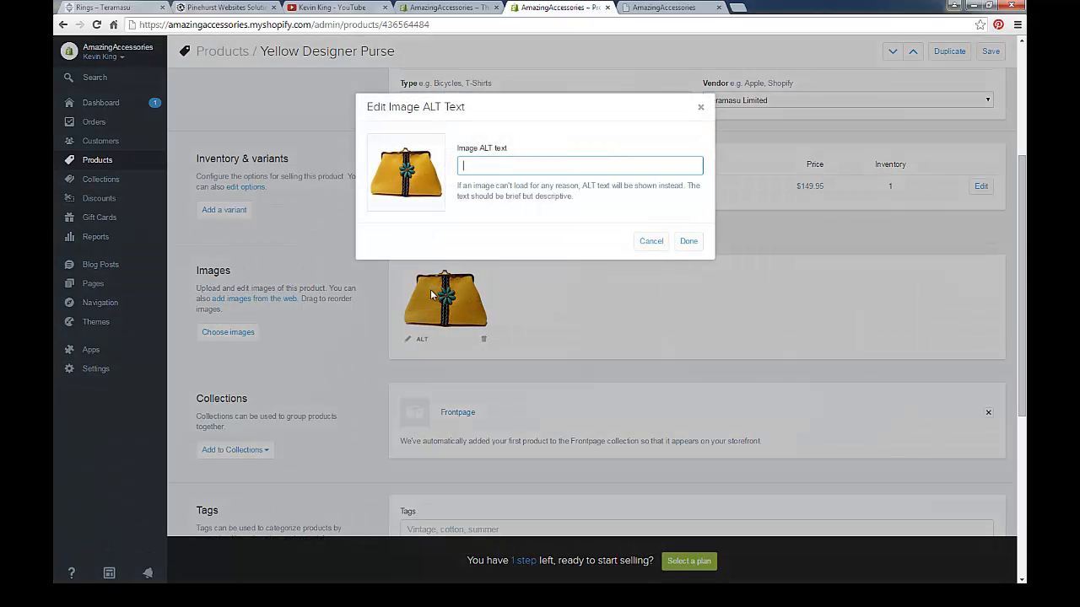
{"action": "right_click", "coordinate": [520, 162]}
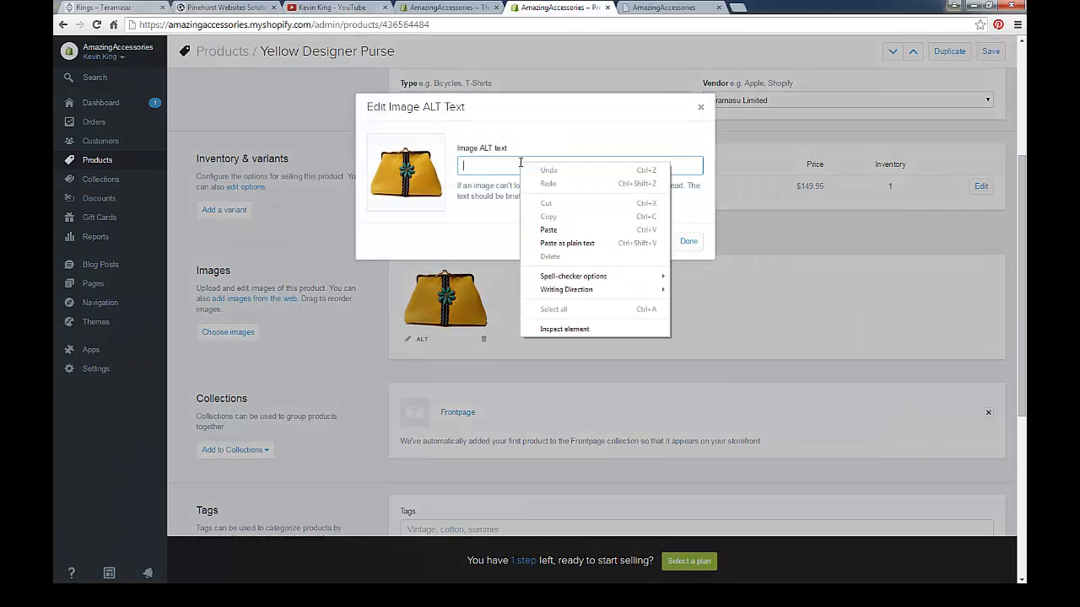
{"action": "left_click", "coordinate": [559, 230]}
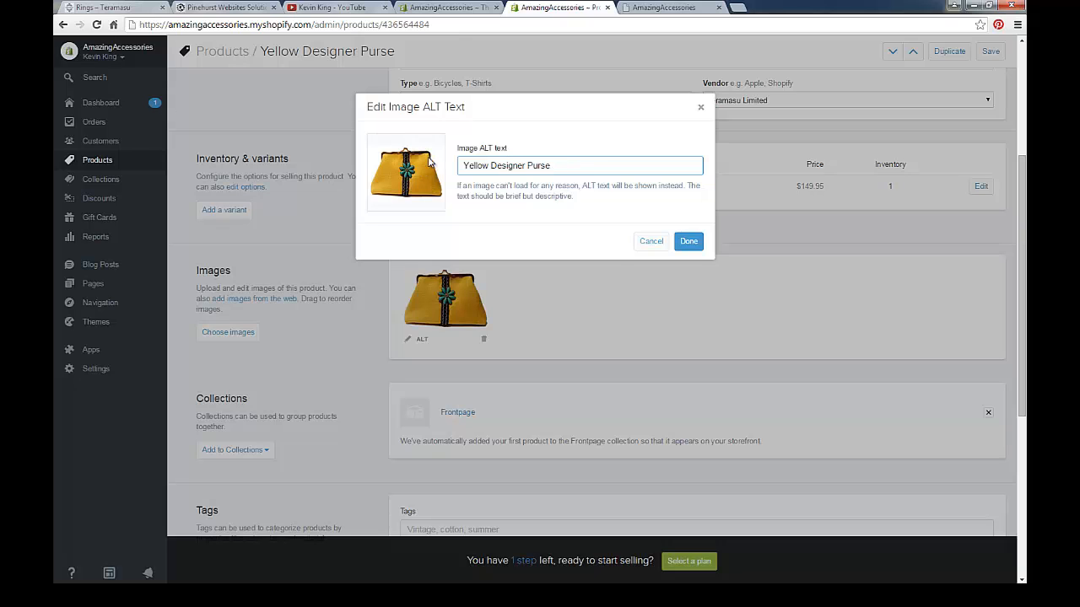
{"action": "left_click", "coordinate": [690, 243]}
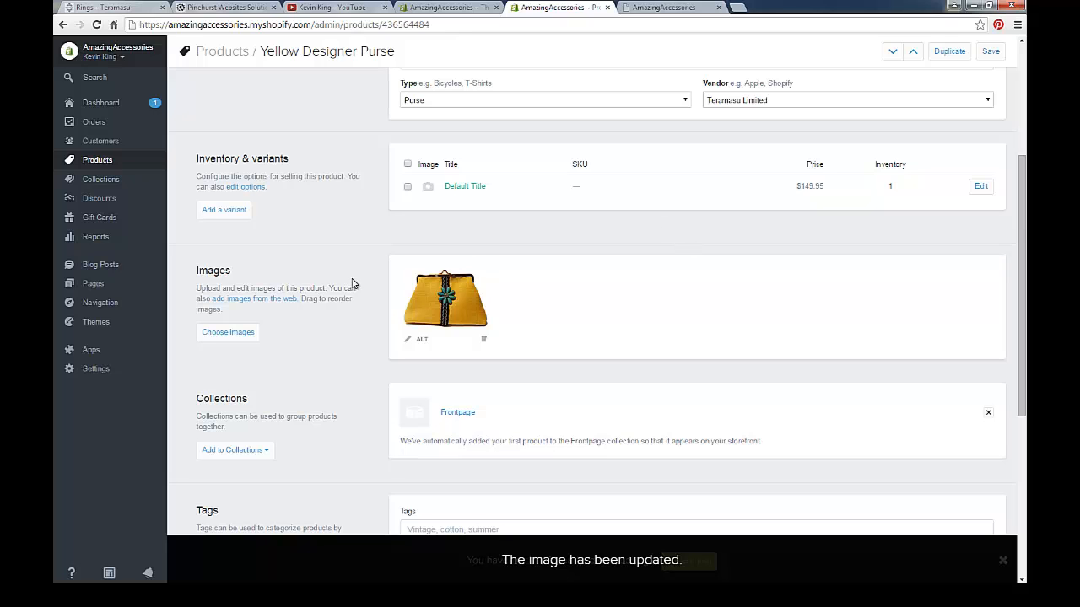
View the purse image in the Aviary photo editor and close the editor without making edits.
{"action": "scroll", "coordinate": [390, 259], "scroll_direction": "down", "scroll_amount": 1}
{"action": "scroll", "coordinate": [390, 259], "scroll_direction": "down", "scroll_amount": 1}
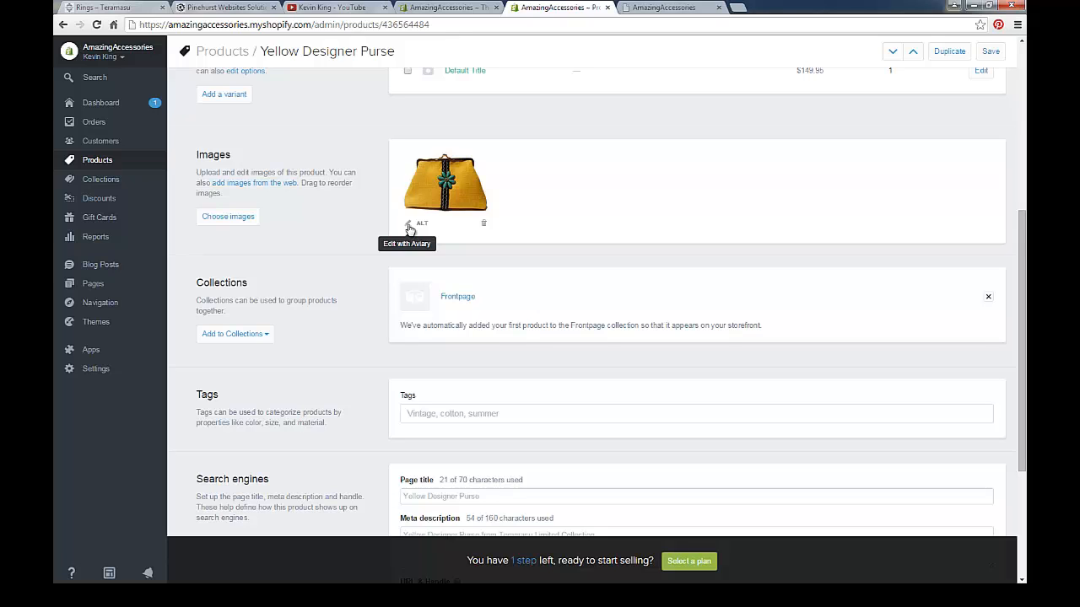
{"action": "left_click", "coordinate": [410, 231]}
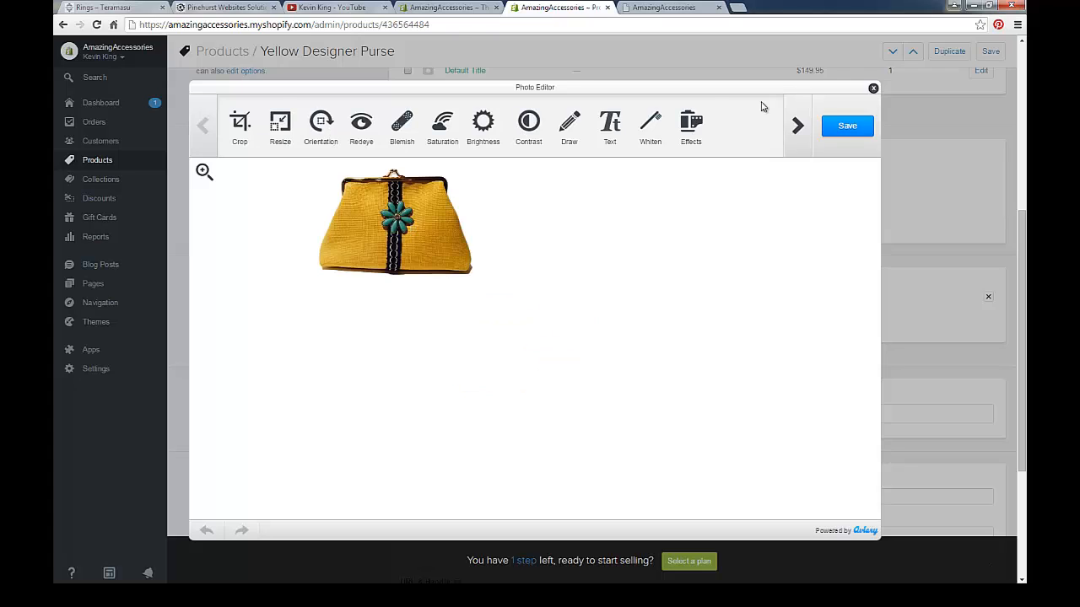
{"action": "left_click", "coordinate": [873, 88]}
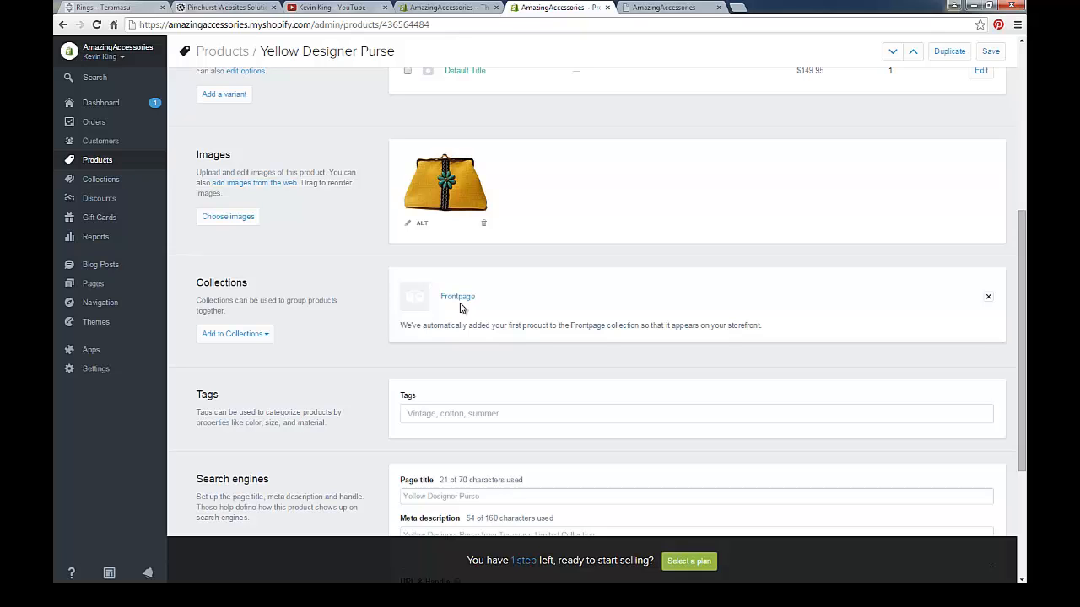
Review the purse product's Collections, Tags, Search engines and Visibility sections.
{"action": "scroll", "coordinate": [461, 308], "scroll_direction": "down", "scroll_amount": 2}
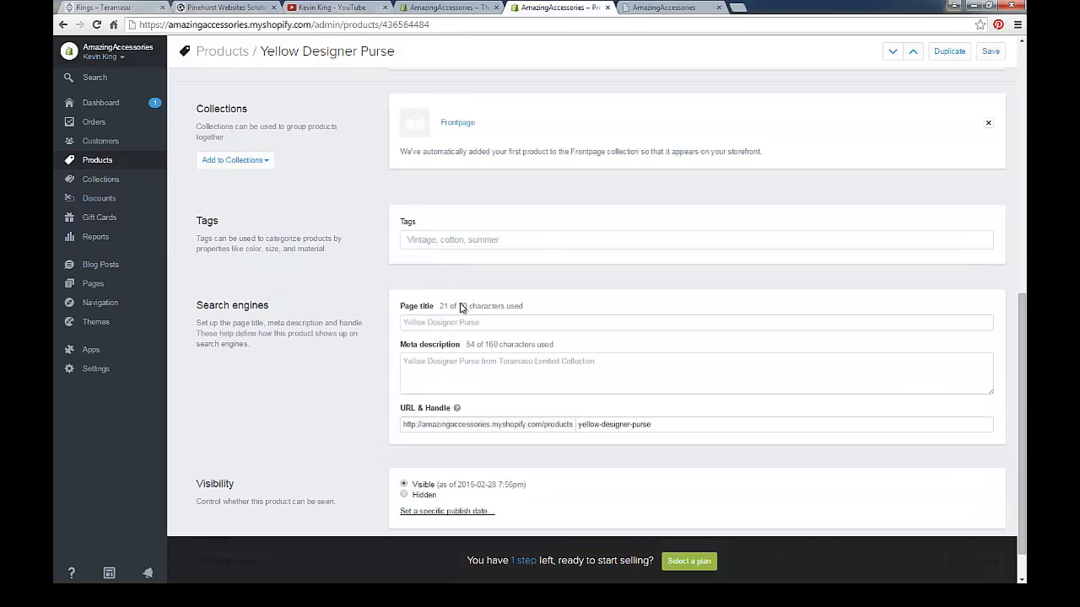
{"action": "scroll", "coordinate": [462, 308], "scroll_direction": "up", "scroll_amount": 2}
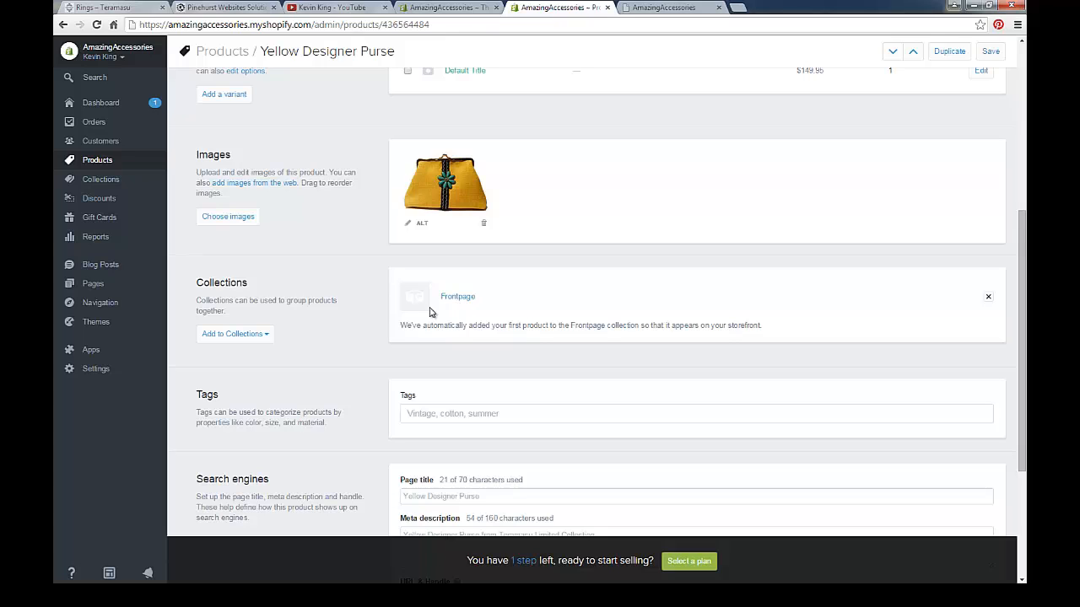
{"action": "scroll", "coordinate": [430, 312], "scroll_direction": "down", "scroll_amount": 1}
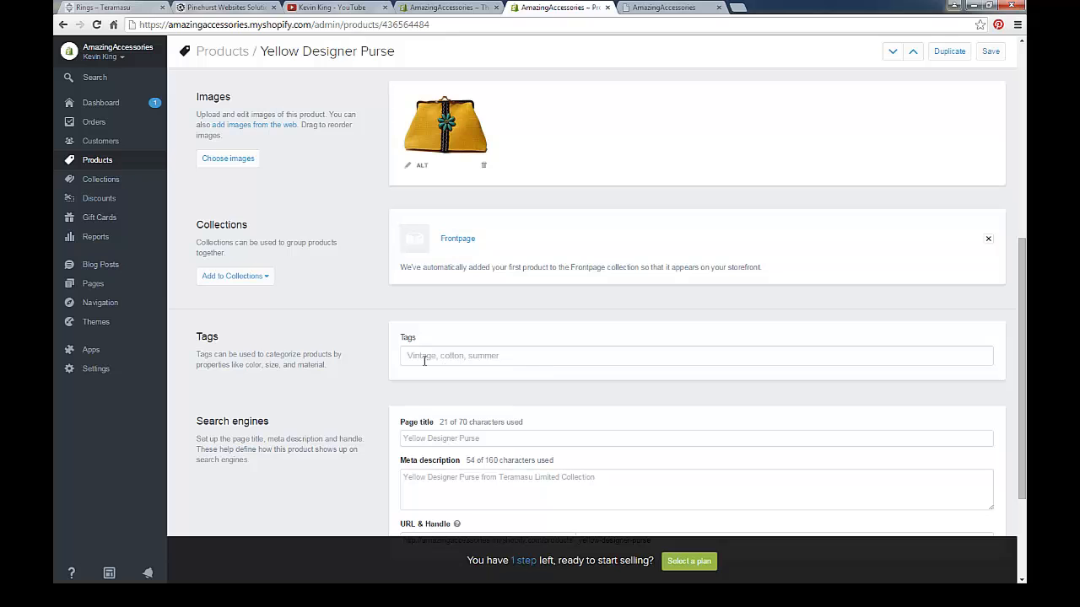
{"action": "scroll", "coordinate": [501, 355], "scroll_direction": "down", "scroll_amount": 1}
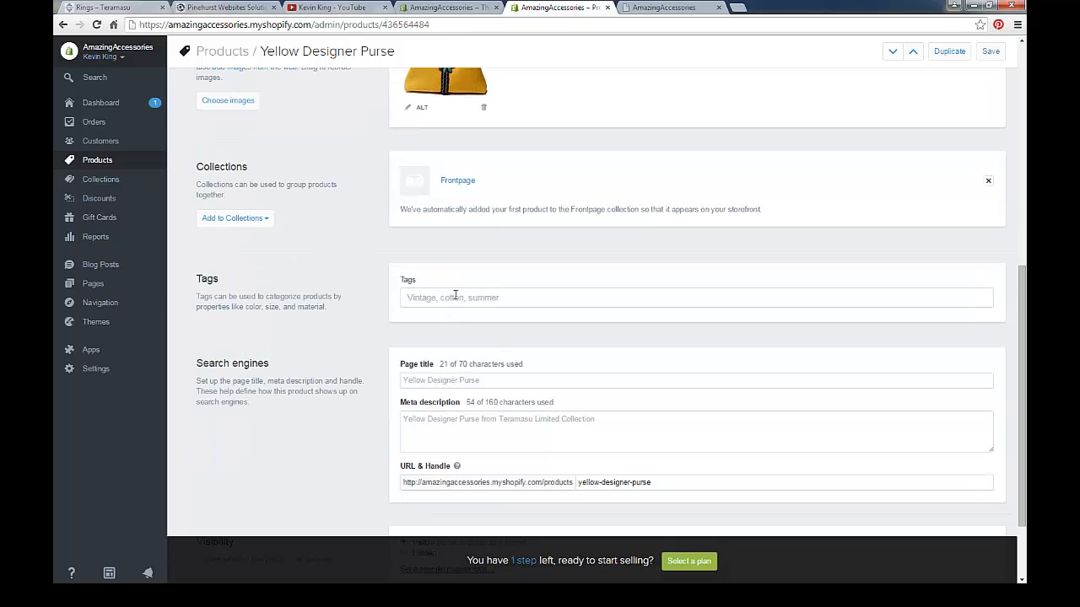
{"action": "scroll", "coordinate": [464, 295], "scroll_direction": "down", "scroll_amount": 2}
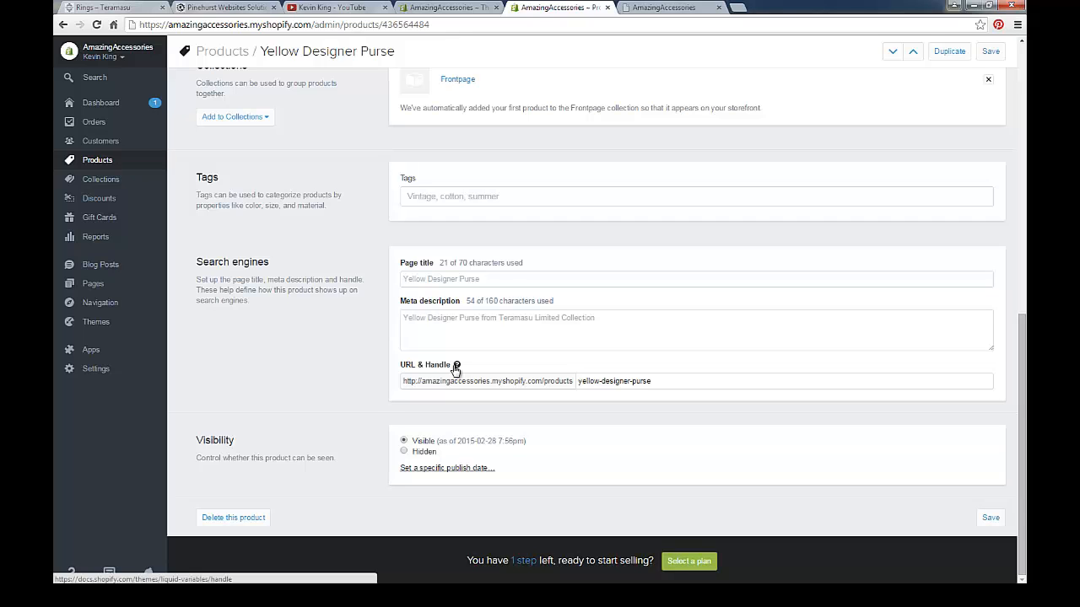
Search Google for "starfish jewelry collection" in a new browser tab.
{"action": "left_click", "coordinate": [737, 8]}
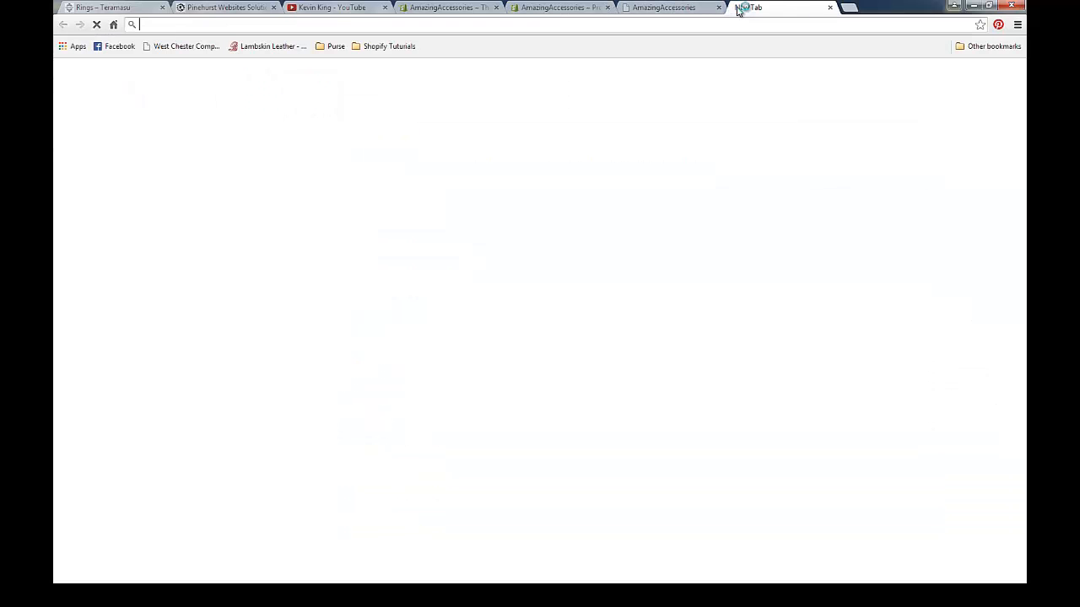
{"action": "type", "text": "starfish"}
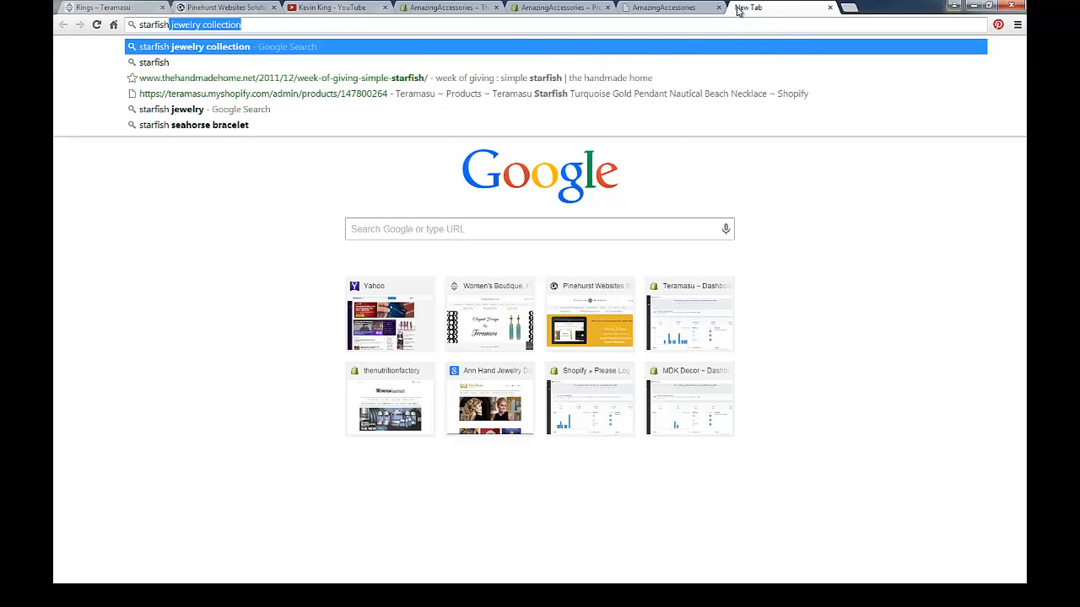
{"action": "key", "text": "Return"}
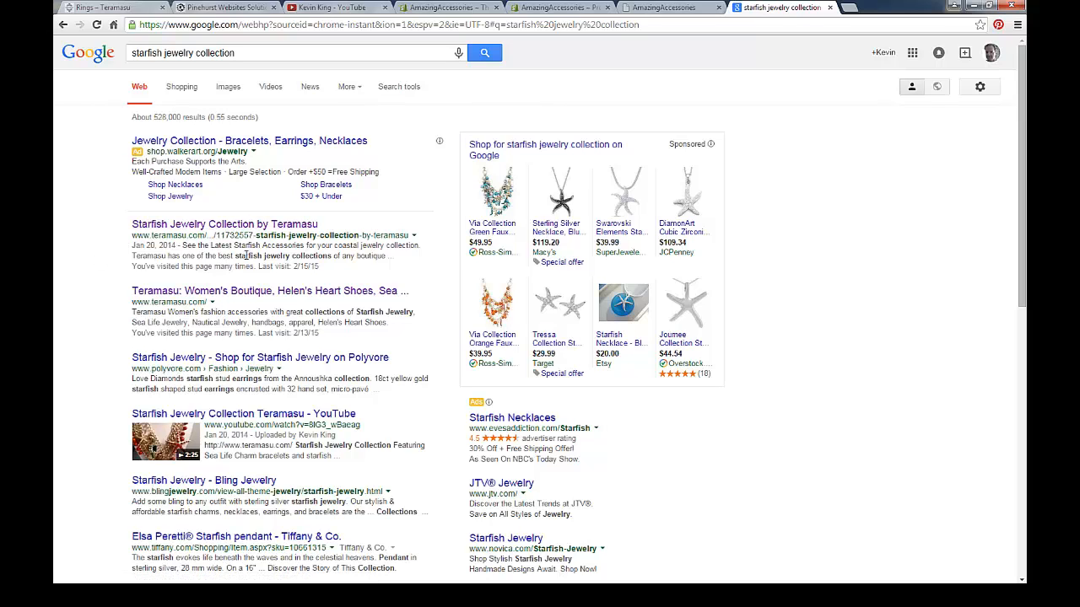
Return to the purse's admin page and compare its title and description with the search engine page title and meta description.
{"action": "left_click", "coordinate": [682, 11]}
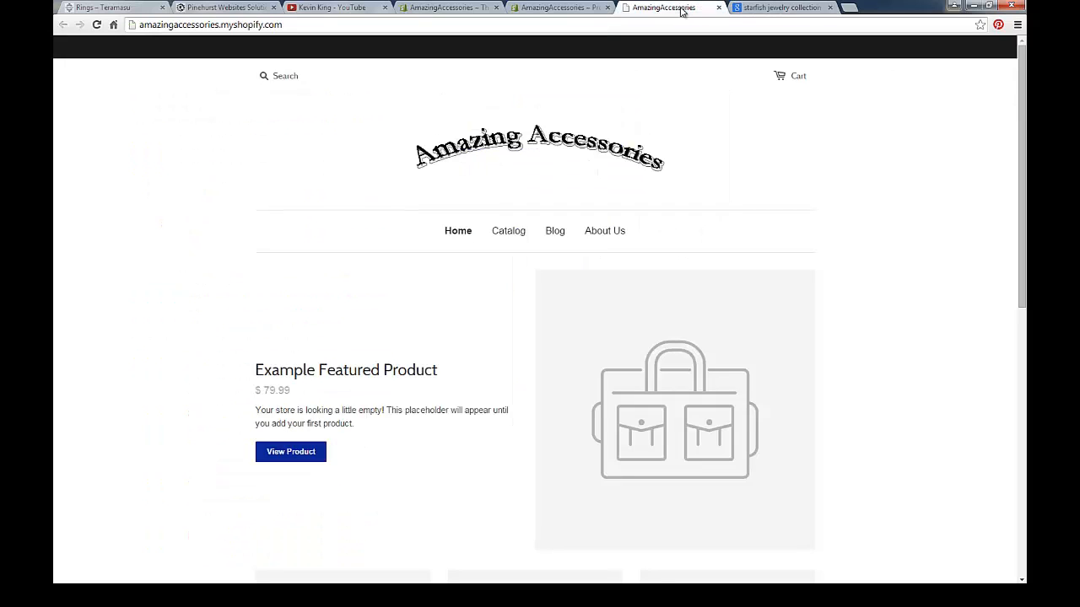
{"action": "left_click", "coordinate": [583, 10]}
{"action": "scroll", "coordinate": [518, 188], "scroll_direction": "up", "scroll_amount": 10}
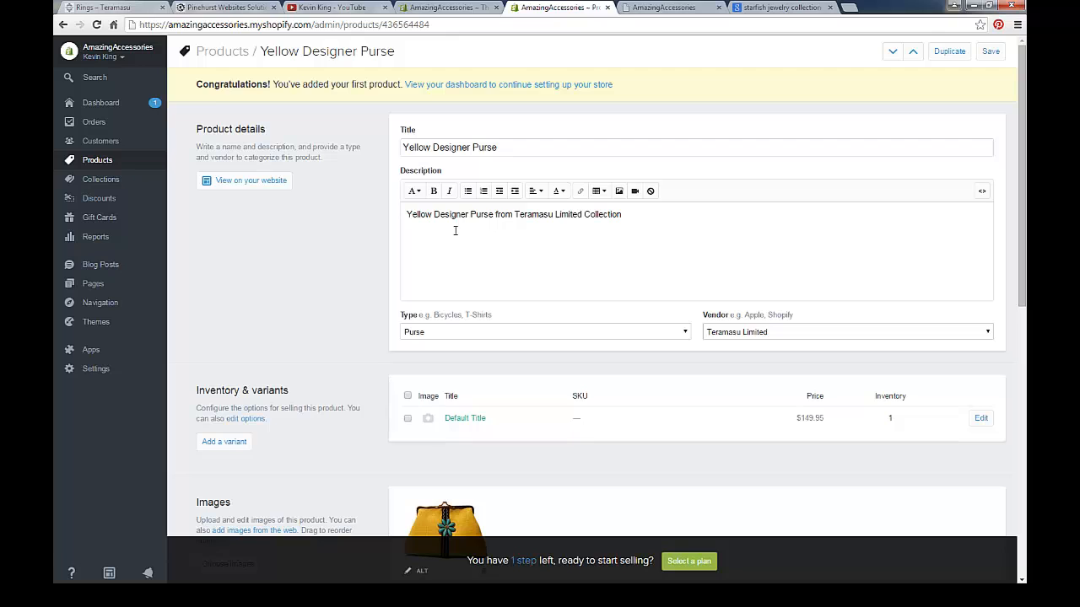
{"action": "scroll", "coordinate": [453, 274], "scroll_direction": "down", "scroll_amount": 10}
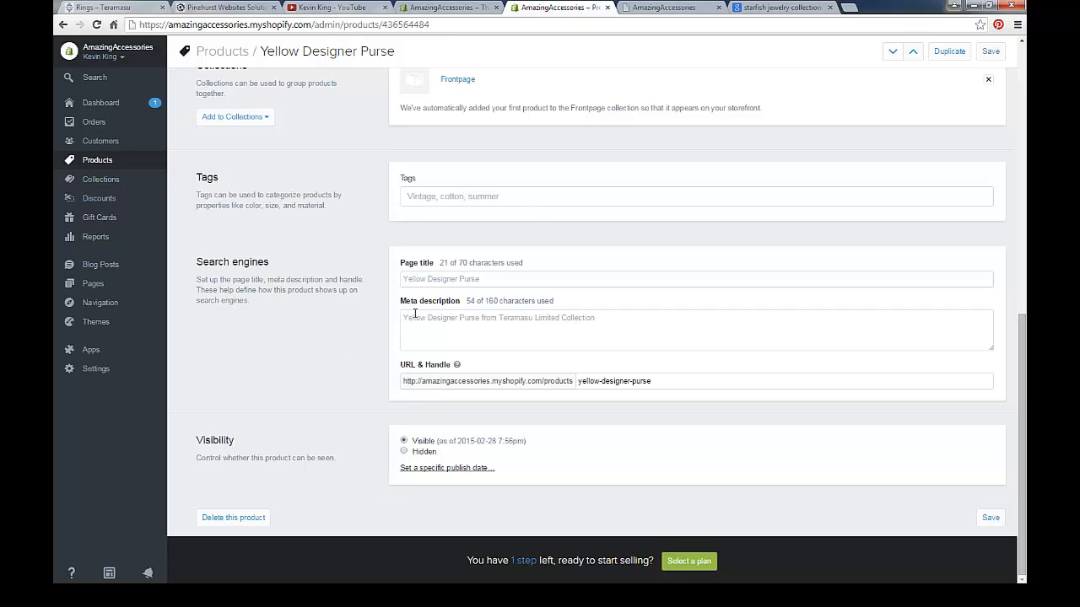
{"action": "scroll", "coordinate": [415, 314], "scroll_direction": "up", "scroll_amount": 10}
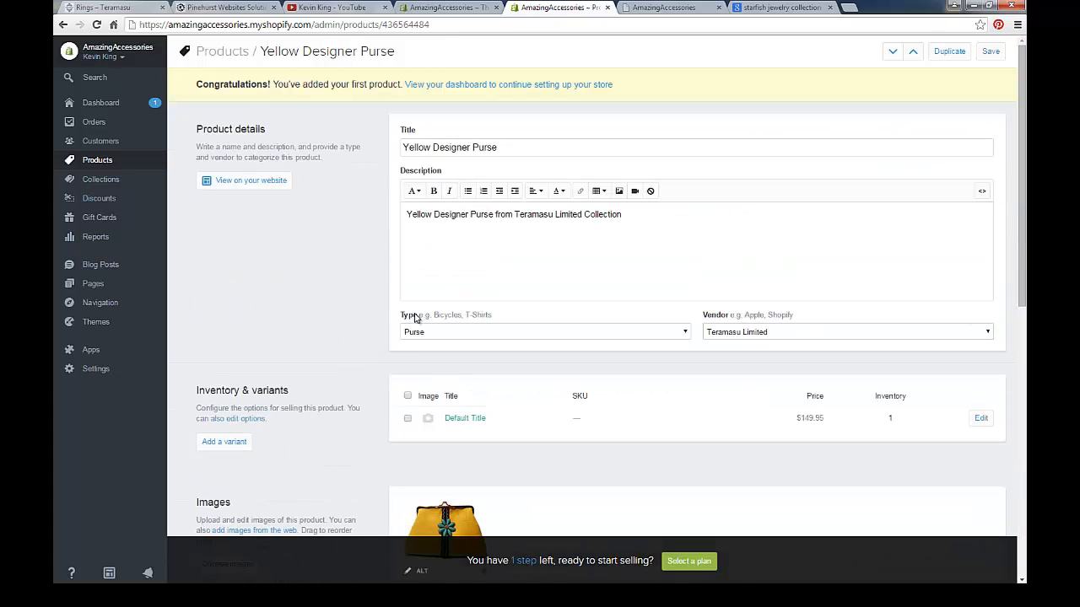
View the Yellow Designer Purse page on the storefront, then go to the store's home page.
{"action": "left_click", "coordinate": [249, 187]}
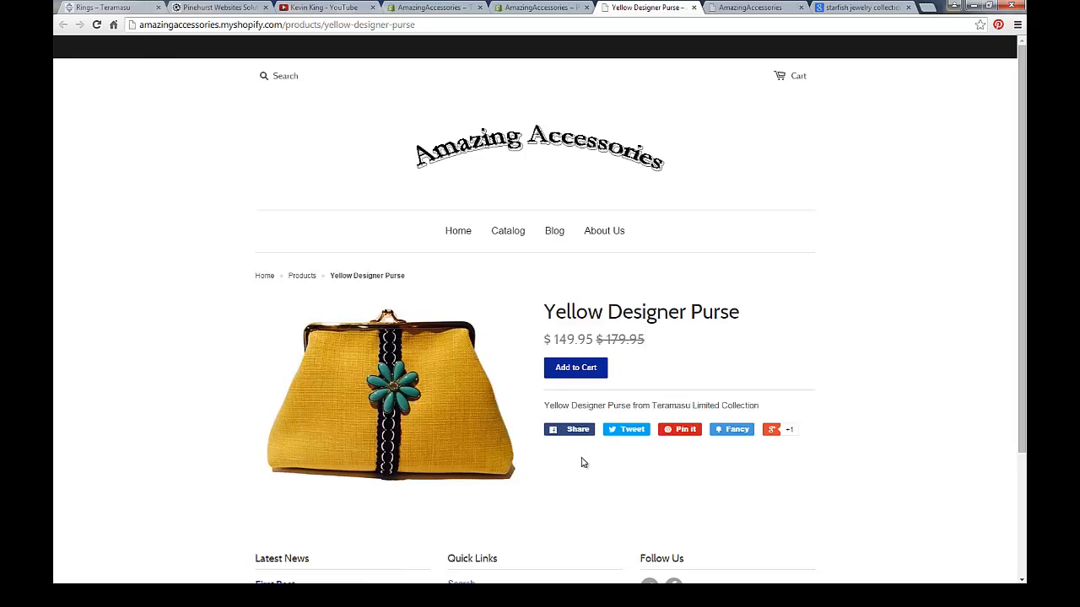
{"action": "scroll", "coordinate": [581, 462], "scroll_direction": "down", "scroll_amount": 1}
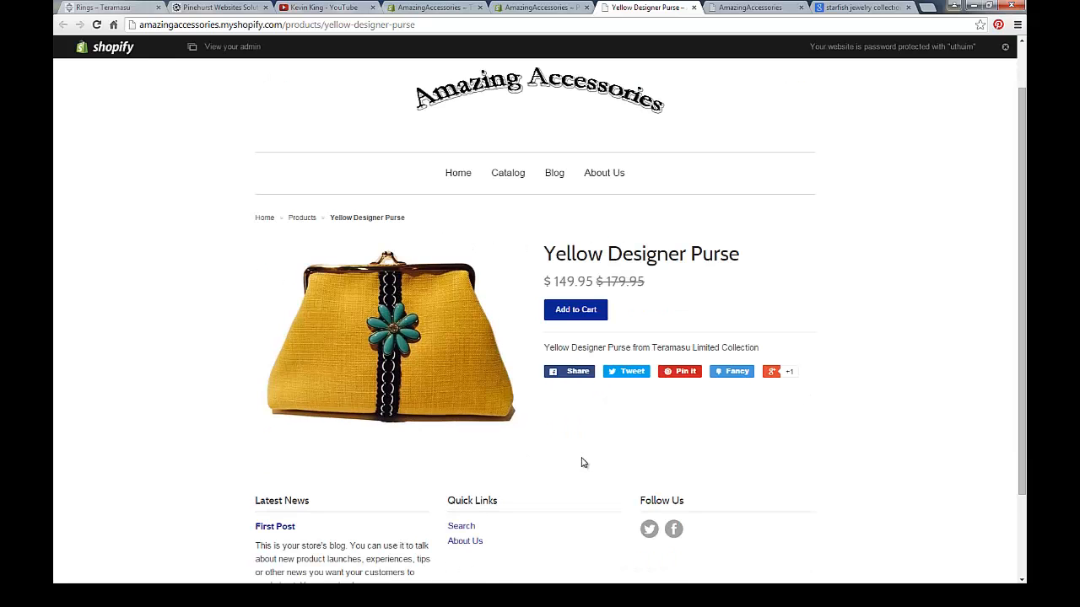
{"action": "scroll", "coordinate": [581, 462], "scroll_direction": "up", "scroll_amount": 1}
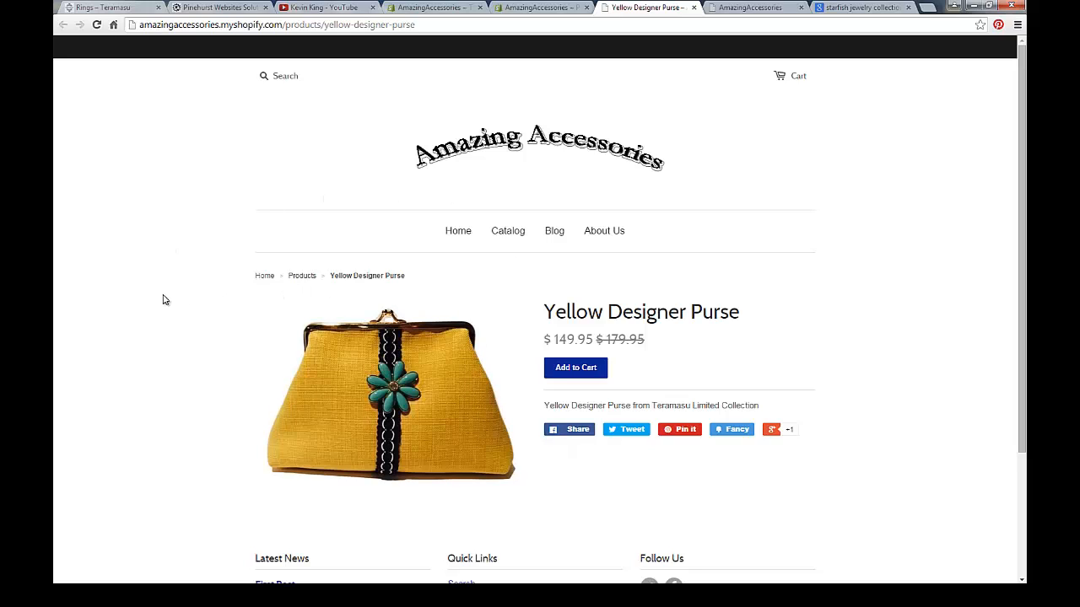
{"action": "left_click", "coordinate": [533, 135]}
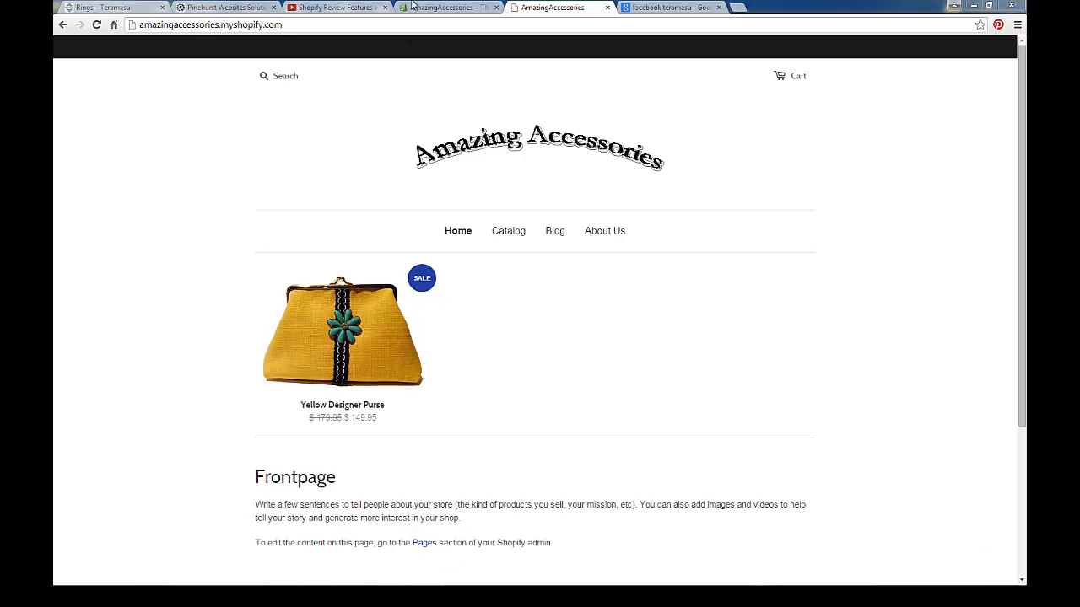
Customize the Launchpad-Star theme's homepage by showing Slide #1 in the slideshow banner.
{"action": "left_click", "coordinate": [426, 8]}
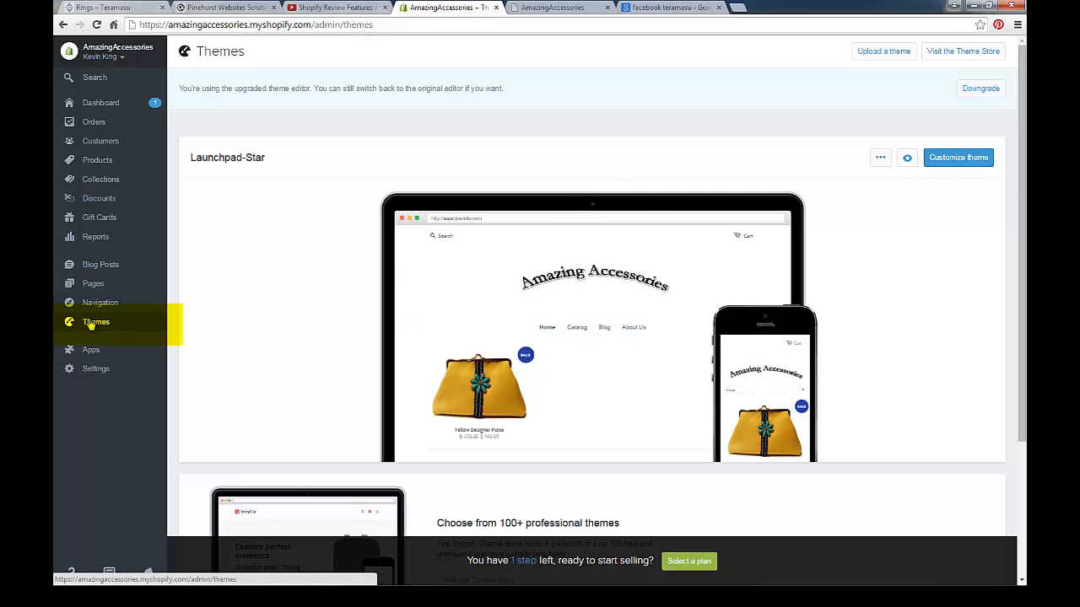
{"action": "left_click", "coordinate": [948, 161]}
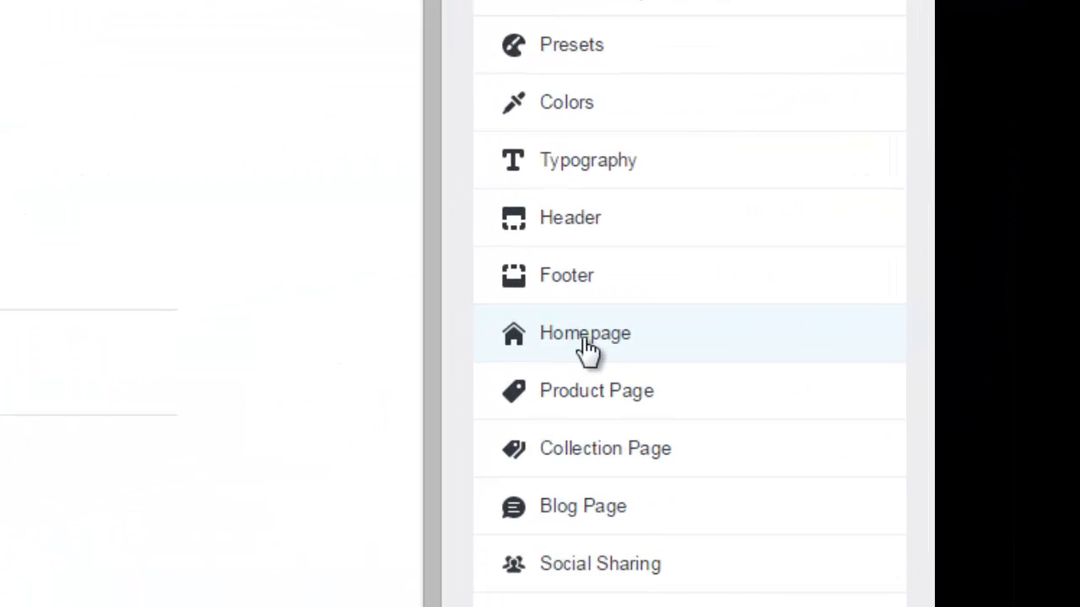
{"action": "left_click", "coordinate": [586, 338]}
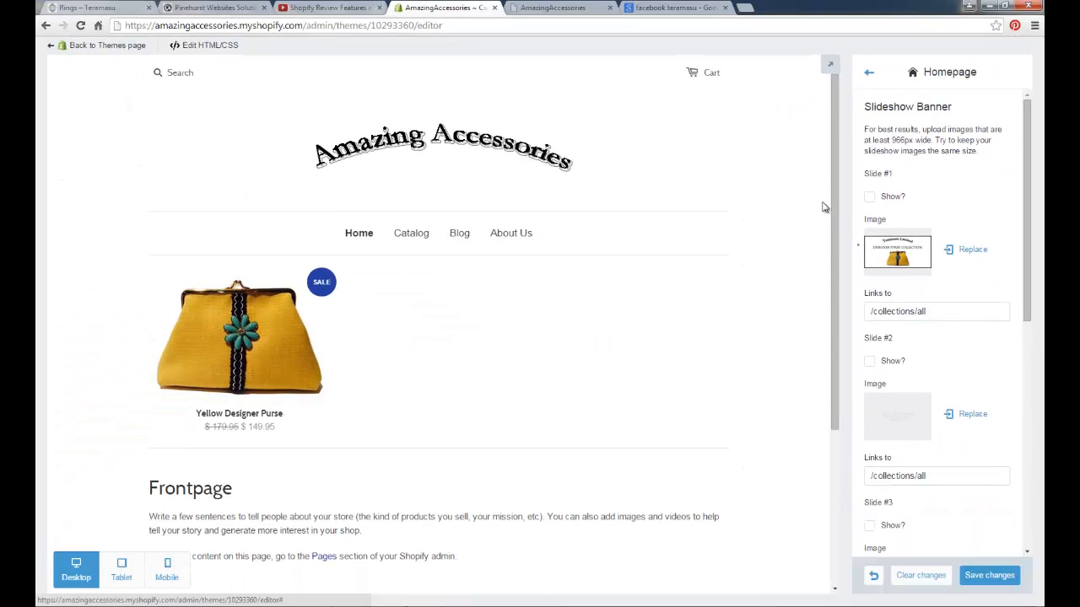
{"action": "left_click", "coordinate": [869, 196]}
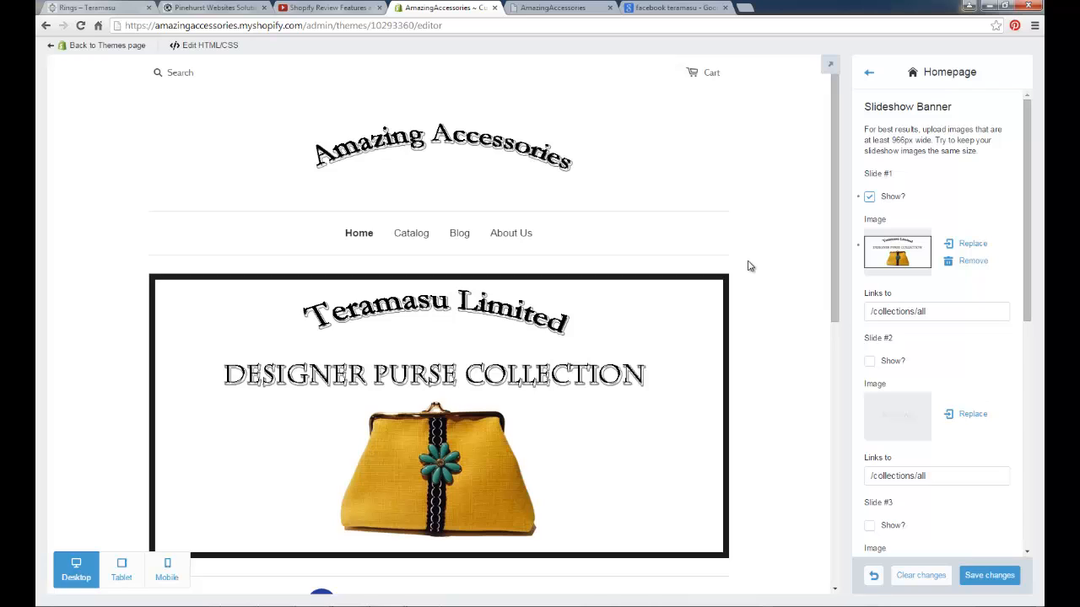
Set the collection that the homepage features products from to None.
{"action": "scroll", "coordinate": [747, 266], "scroll_direction": "down", "scroll_amount": 3}
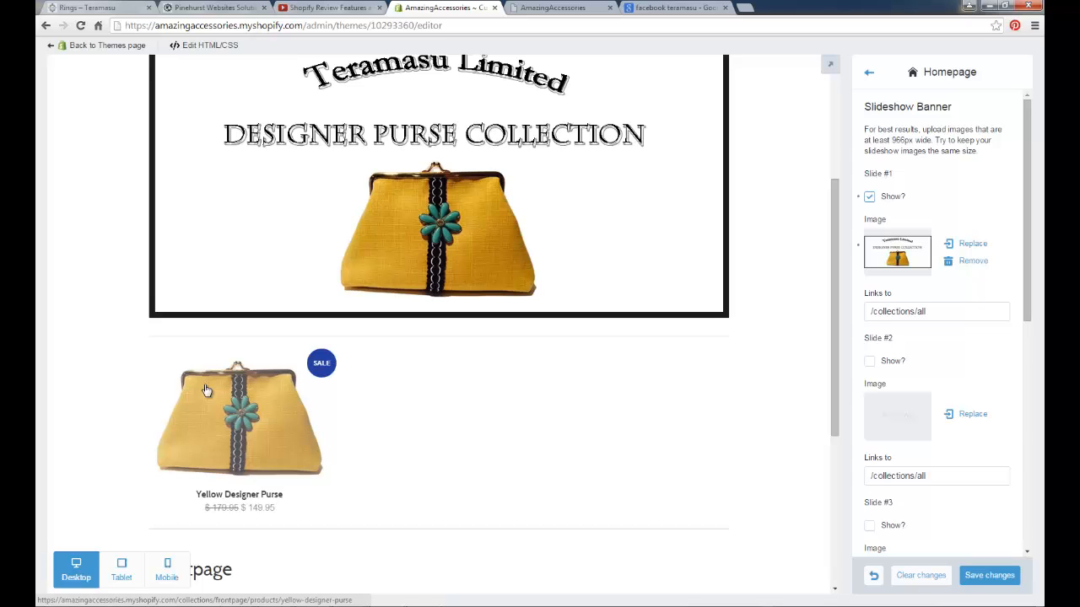
{"action": "scroll", "coordinate": [207, 390], "scroll_direction": "down", "scroll_amount": 3}
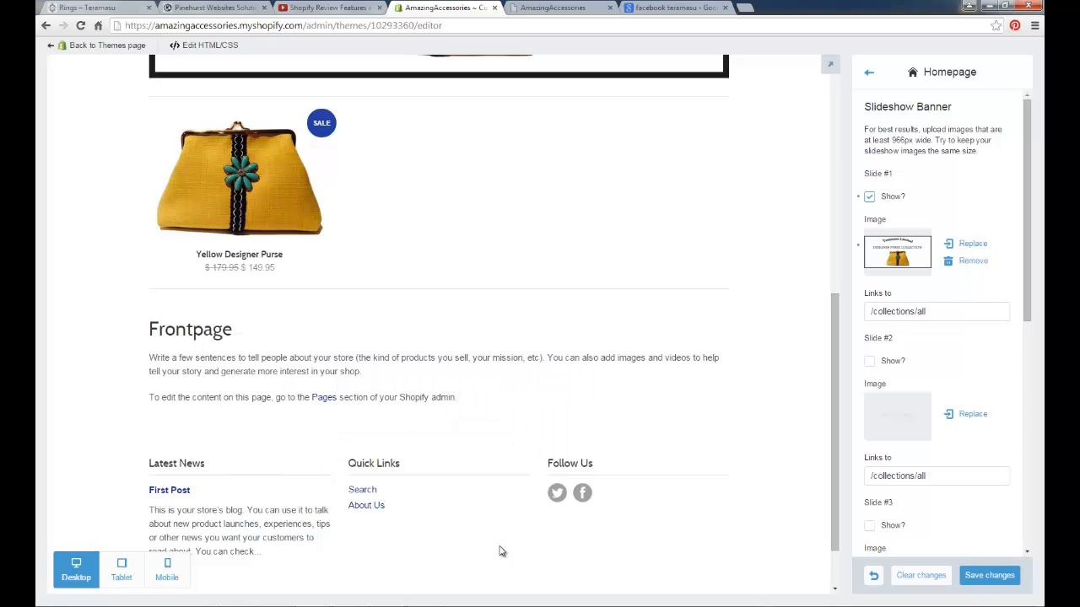
{"action": "scroll", "coordinate": [988, 480], "scroll_direction": "down", "scroll_amount": 3}
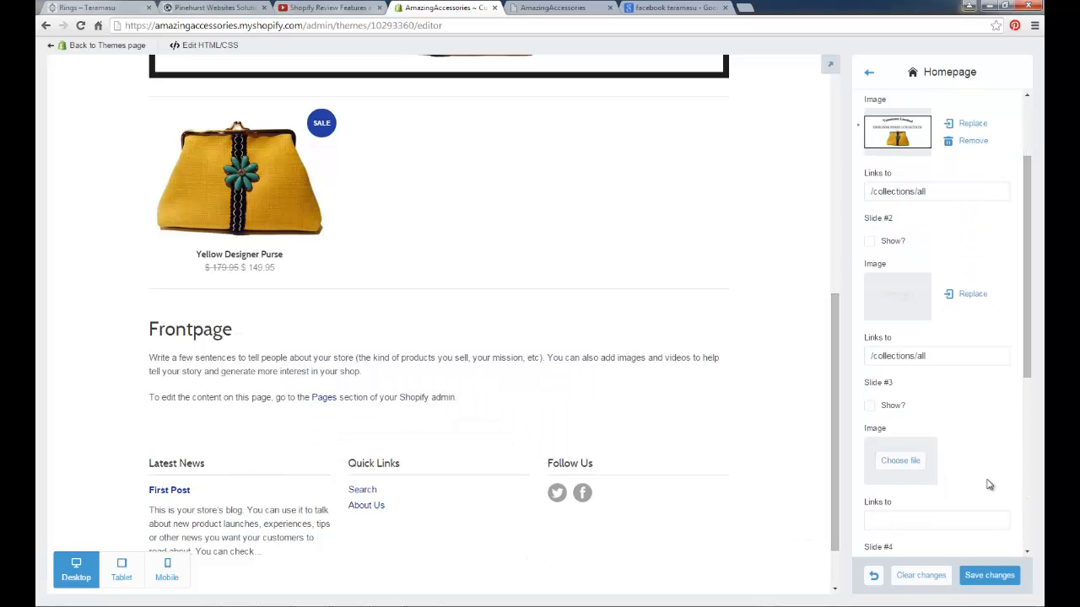
{"action": "scroll", "coordinate": [988, 484], "scroll_direction": "down", "scroll_amount": 2}
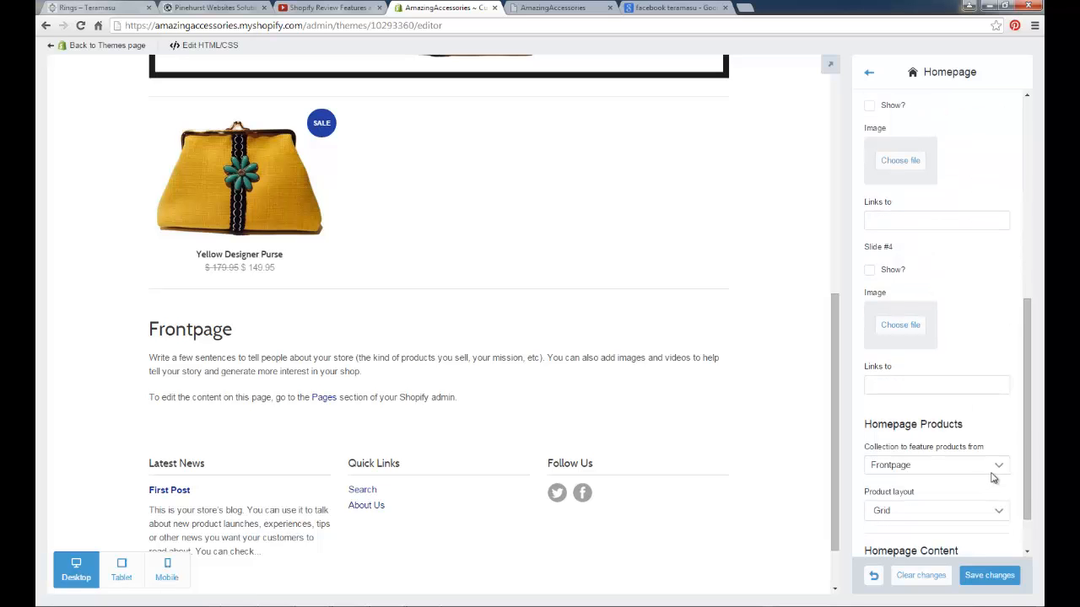
{"action": "left_click", "coordinate": [997, 465]}
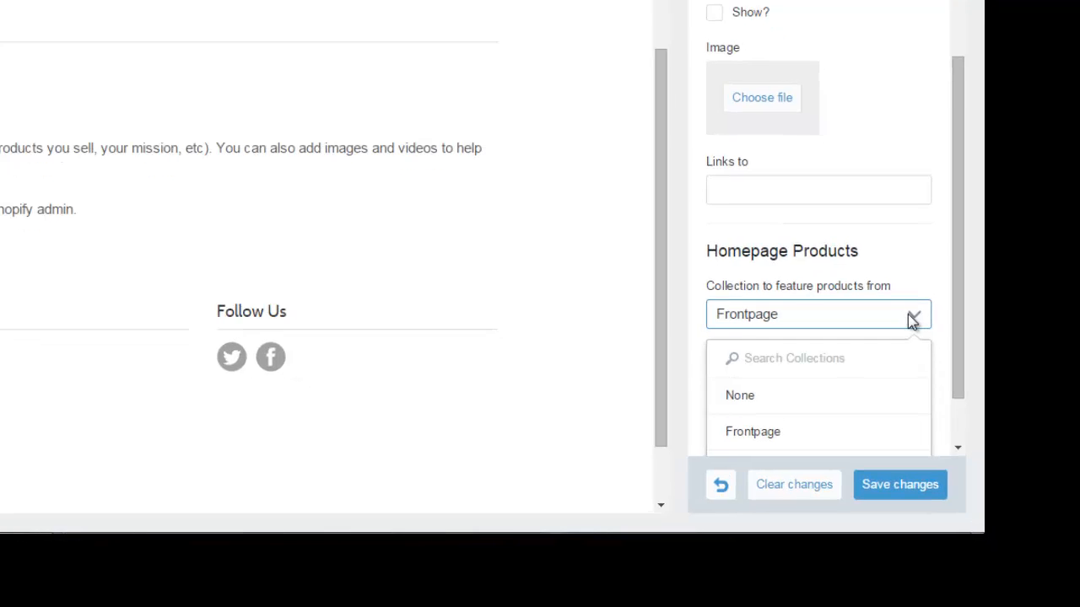
{"action": "scroll", "coordinate": [909, 317], "scroll_direction": "down", "scroll_amount": 1}
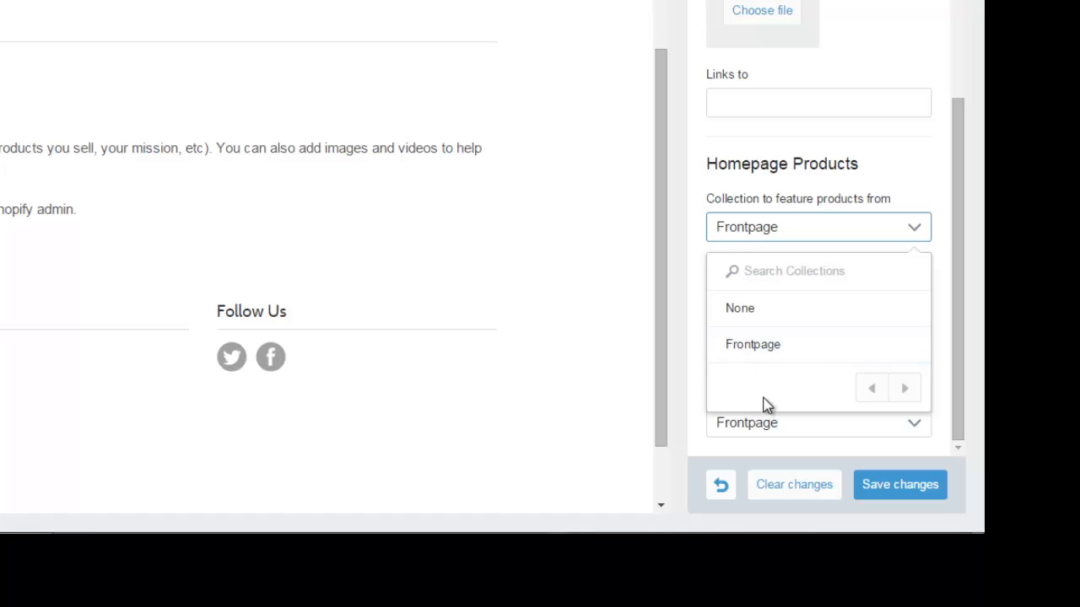
{"action": "left_click", "coordinate": [744, 309]}
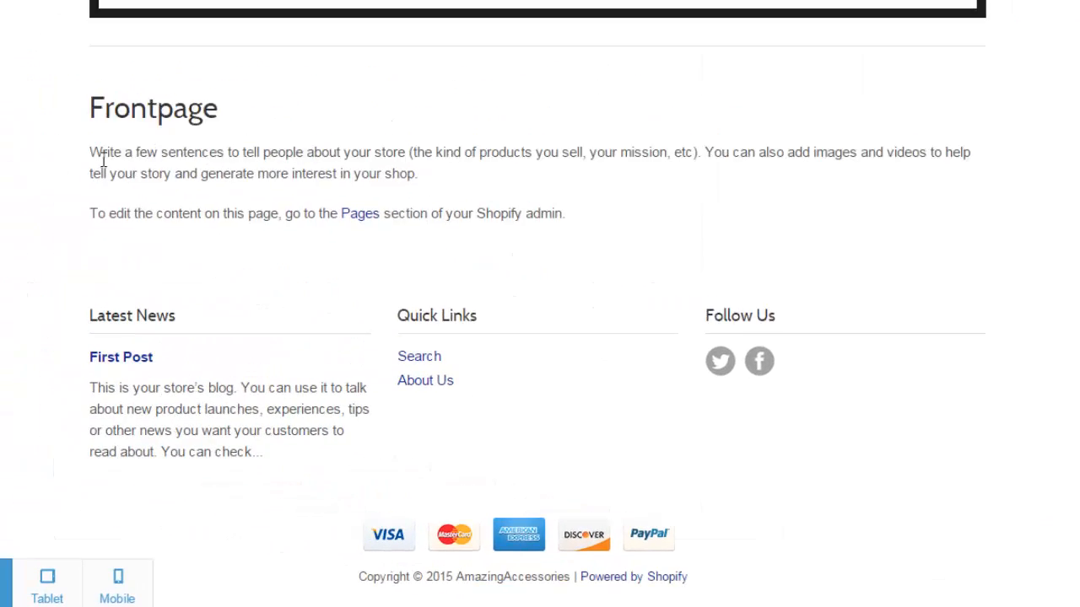
Set the page to show on the homepage to None and save the theme changes.
{"action": "left_click", "coordinate": [104, 166]}
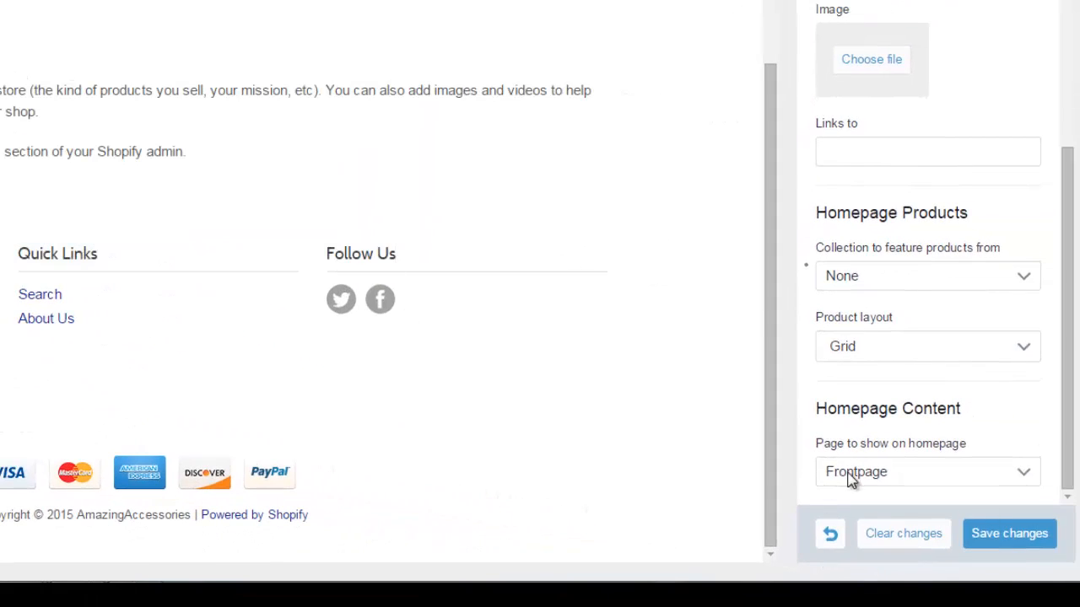
{"action": "left_click", "coordinate": [963, 478]}
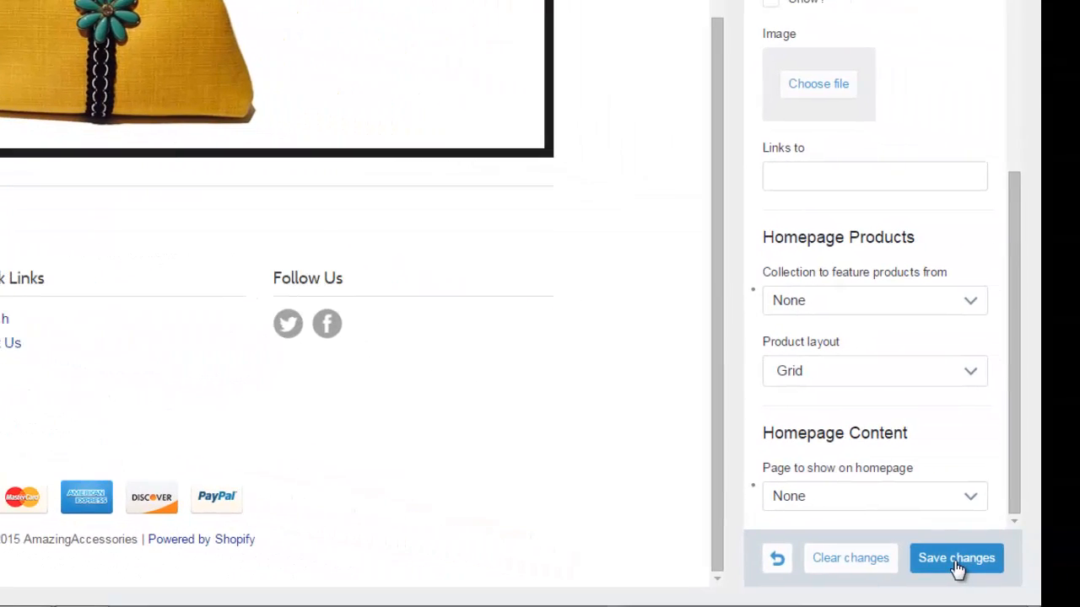
{"action": "left_click", "coordinate": [954, 563]}
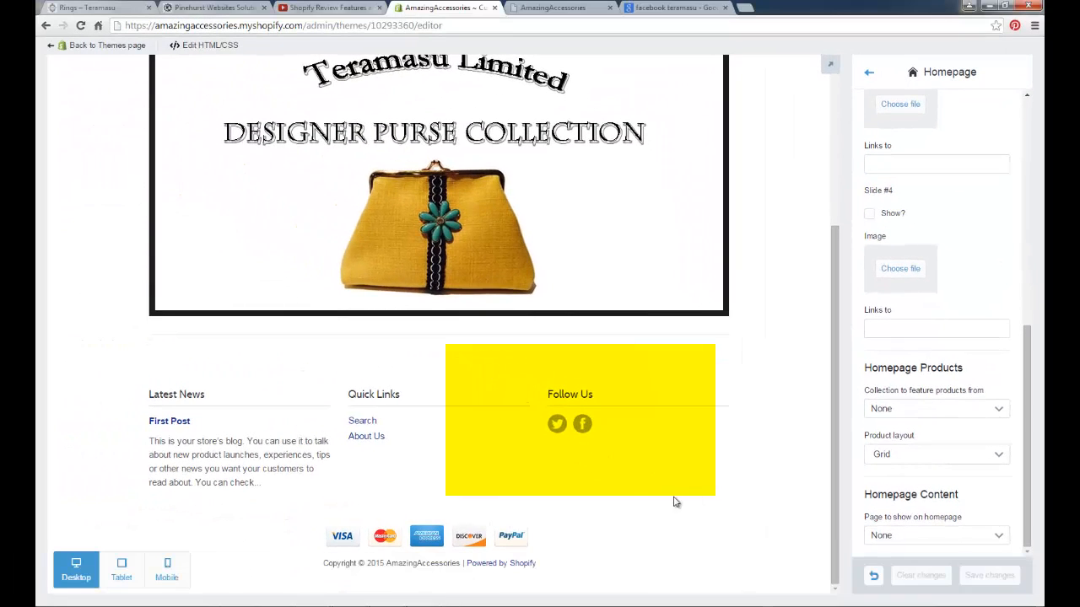
{"action": "scroll", "coordinate": [683, 506], "scroll_direction": "up", "scroll_amount": 3}
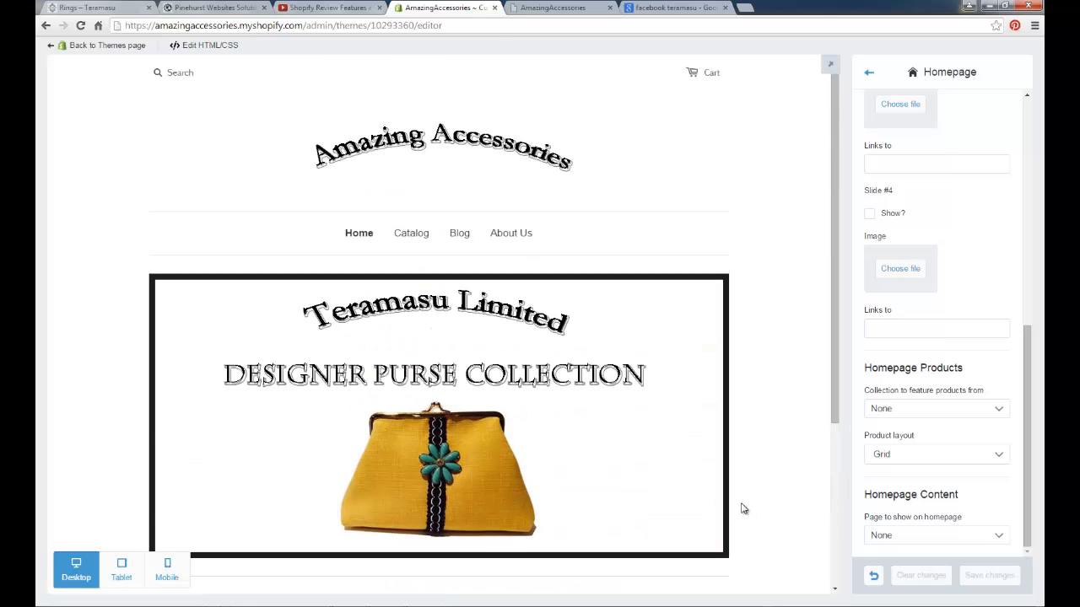
{"action": "scroll", "coordinate": [946, 396], "scroll_direction": "up", "scroll_amount": 6}
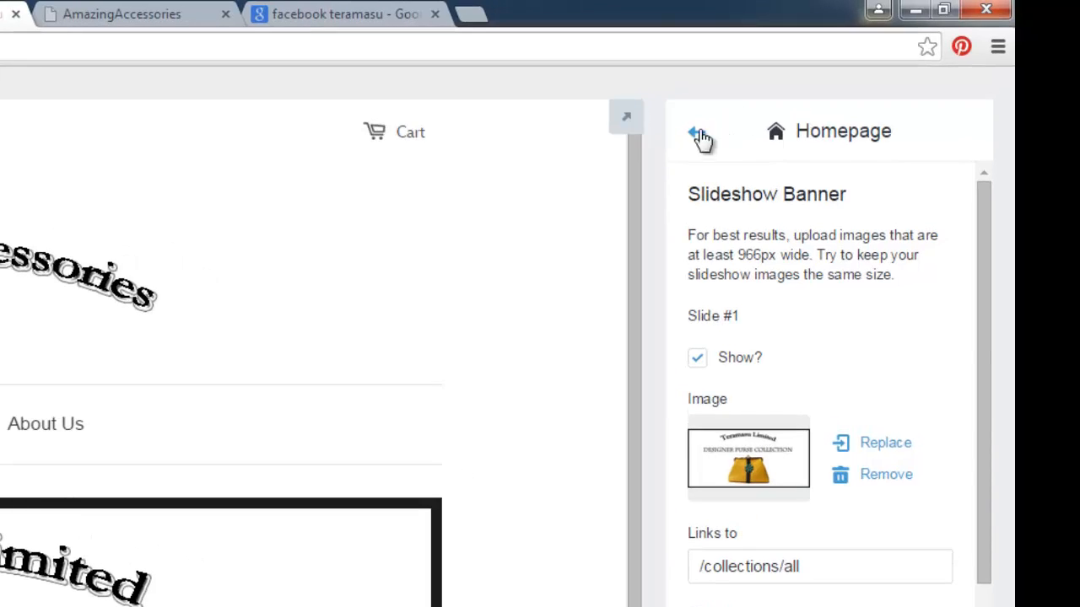
Turn on the newsletter in the theme's footer settings and review the social media link fields.
{"action": "left_click", "coordinate": [699, 133]}
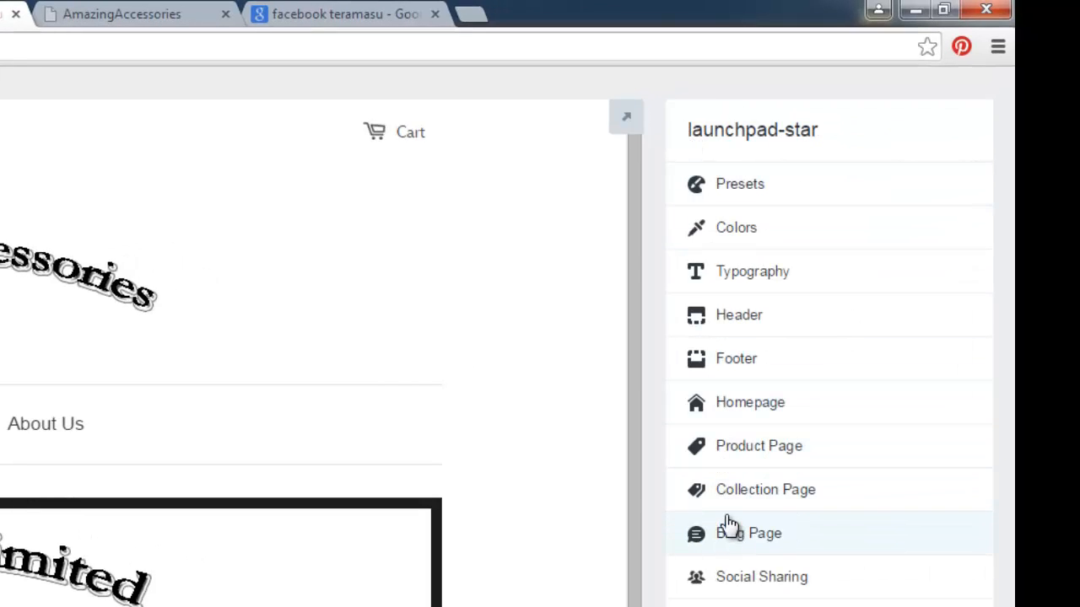
{"action": "left_click", "coordinate": [723, 360]}
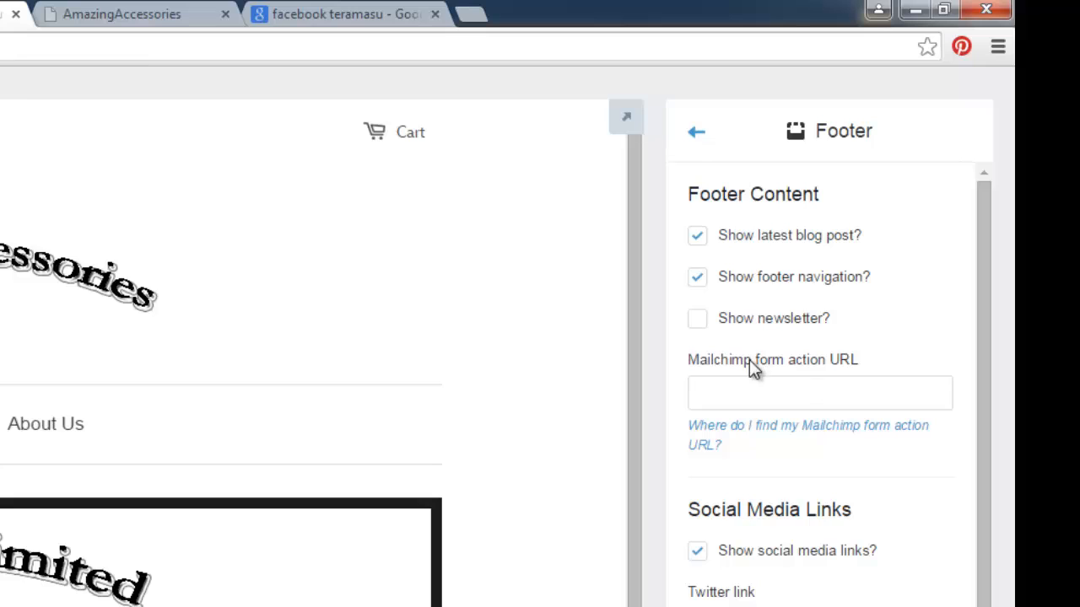
{"action": "left_click", "coordinate": [704, 319]}
{"action": "scroll", "coordinate": [780, 485], "scroll_direction": "down", "scroll_amount": 2}
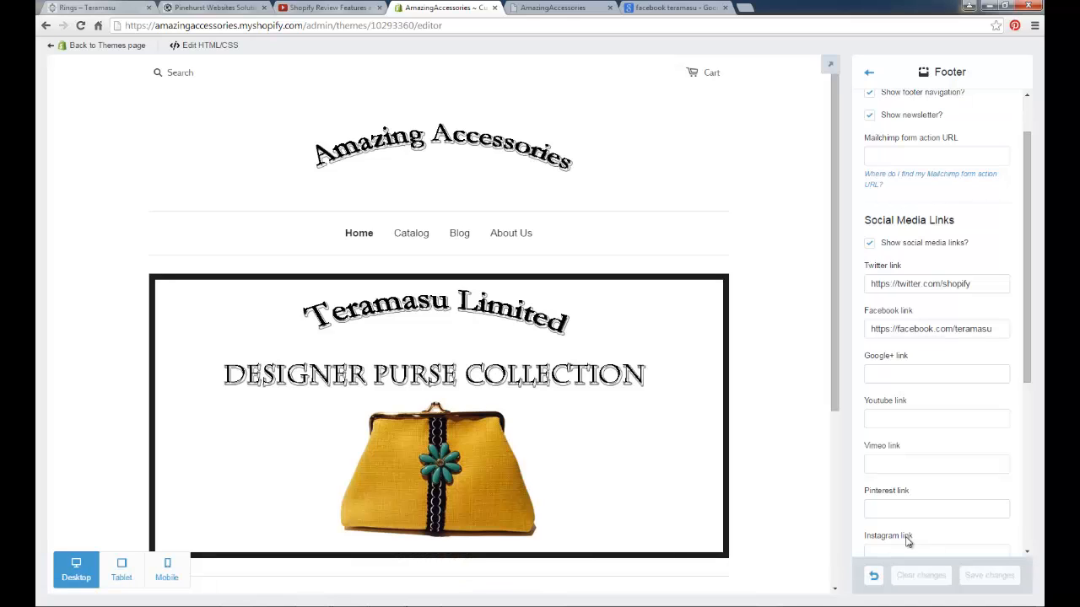
Reload the storefront home page, check the footer newsletter form, and test the footer's Facebook link.
{"action": "left_click", "coordinate": [552, 8]}
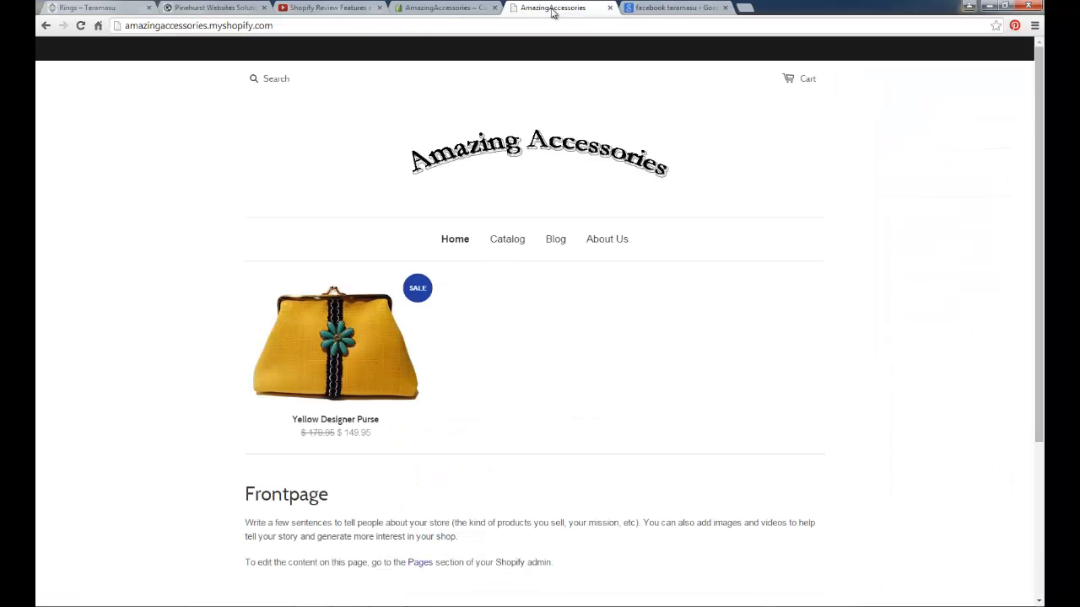
{"action": "left_click", "coordinate": [82, 26]}
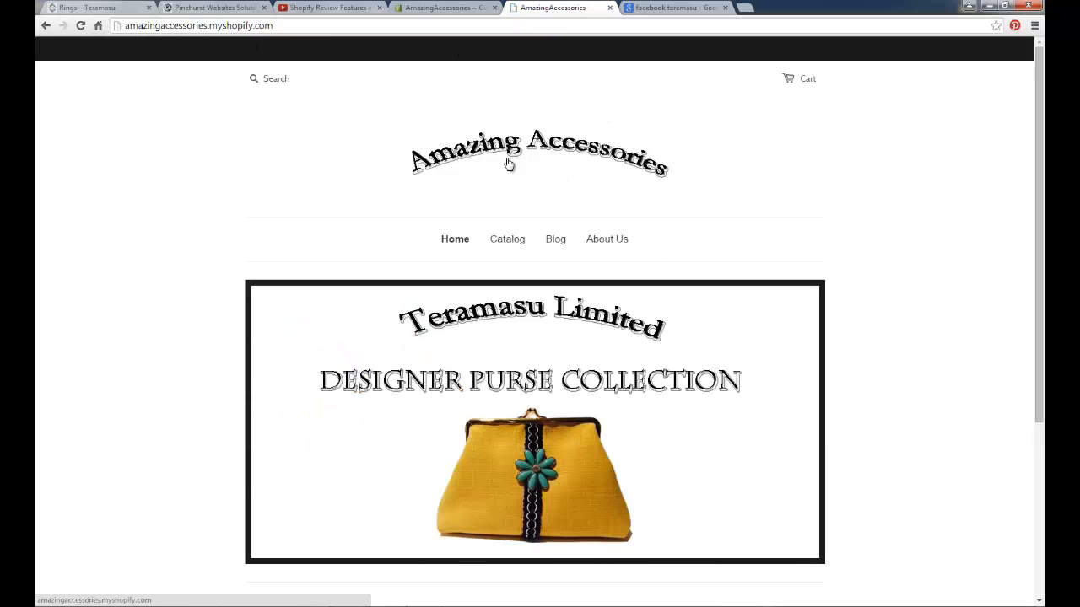
{"action": "scroll", "coordinate": [425, 186], "scroll_direction": "down", "scroll_amount": 3}
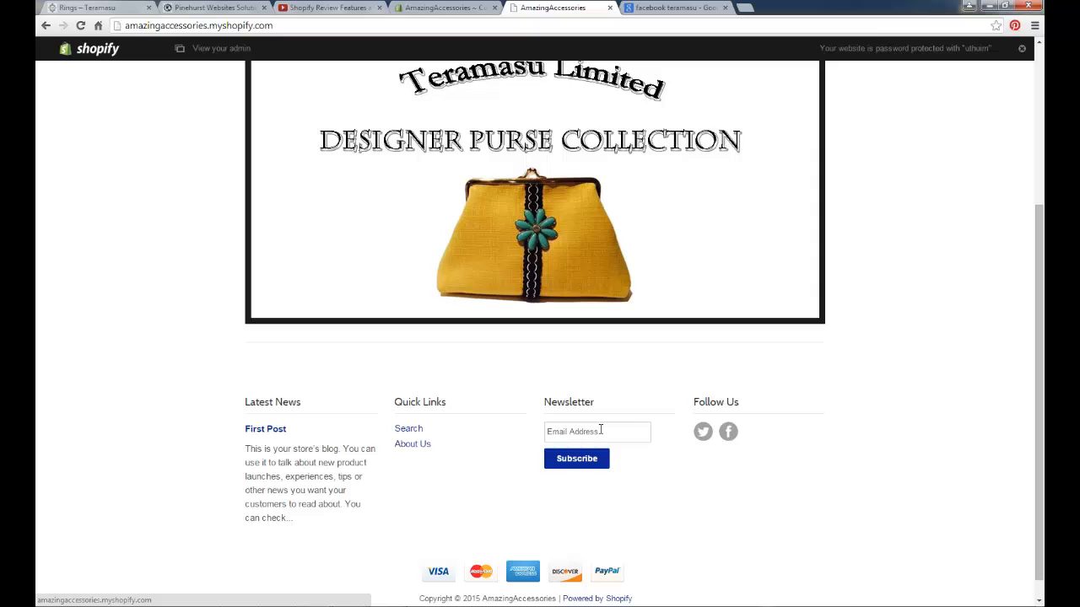
{"action": "left_click", "coordinate": [730, 432]}
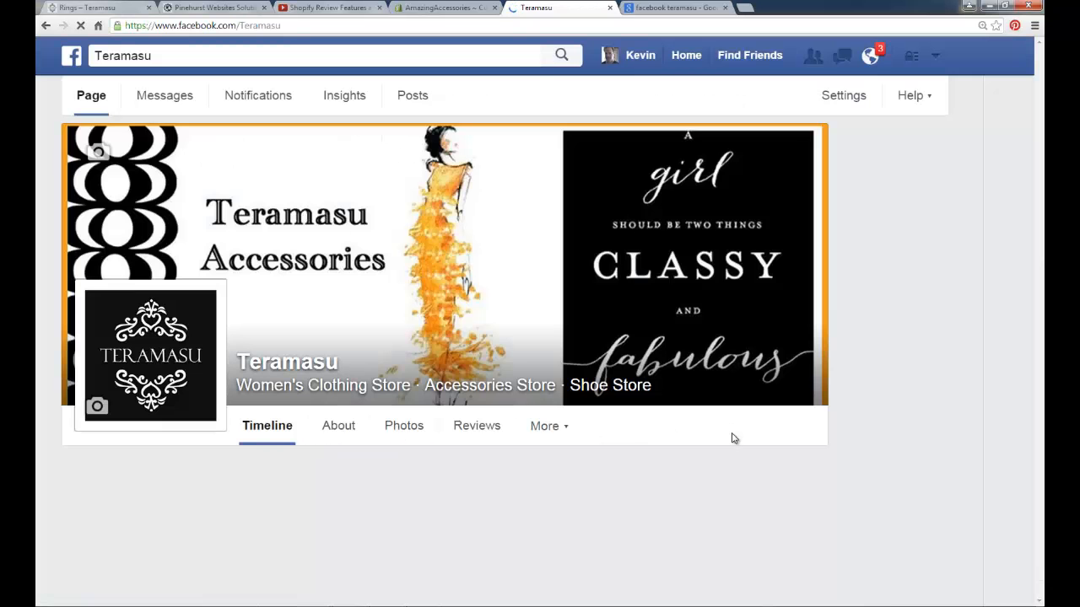
{"action": "left_click", "coordinate": [611, 8]}
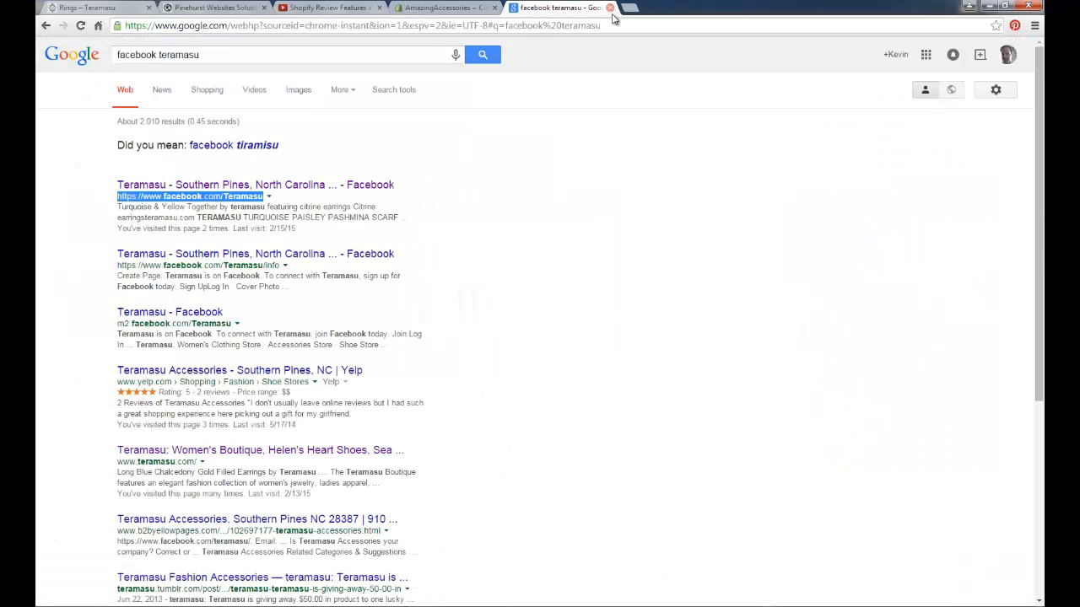
Return to the theme editor and look at the Twitter handle field in the social sharing settings.
{"action": "left_click", "coordinate": [473, 9]}
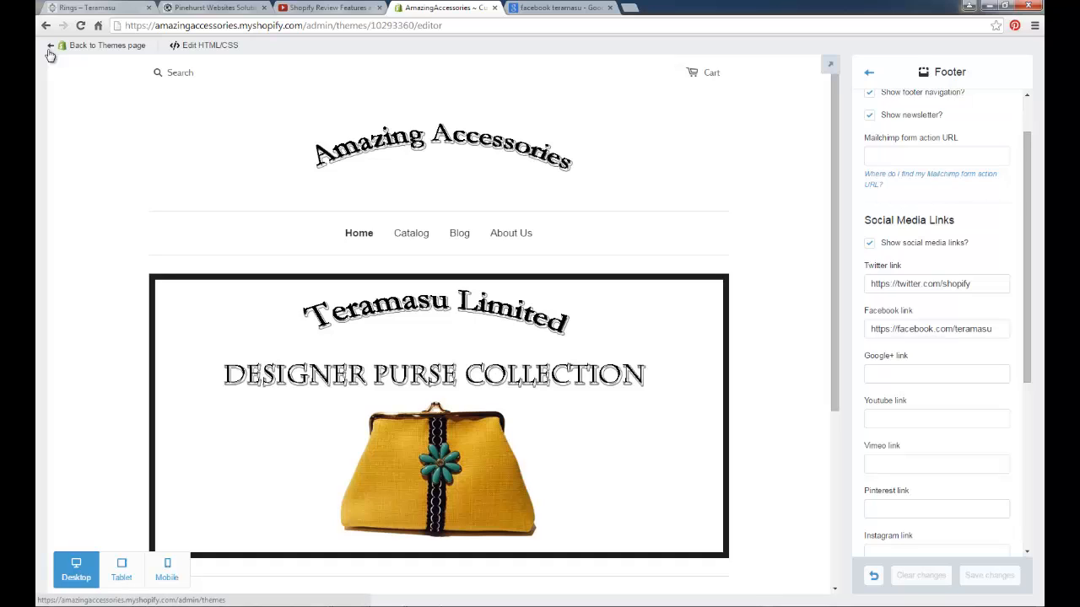
{"action": "left_click", "coordinate": [867, 72]}
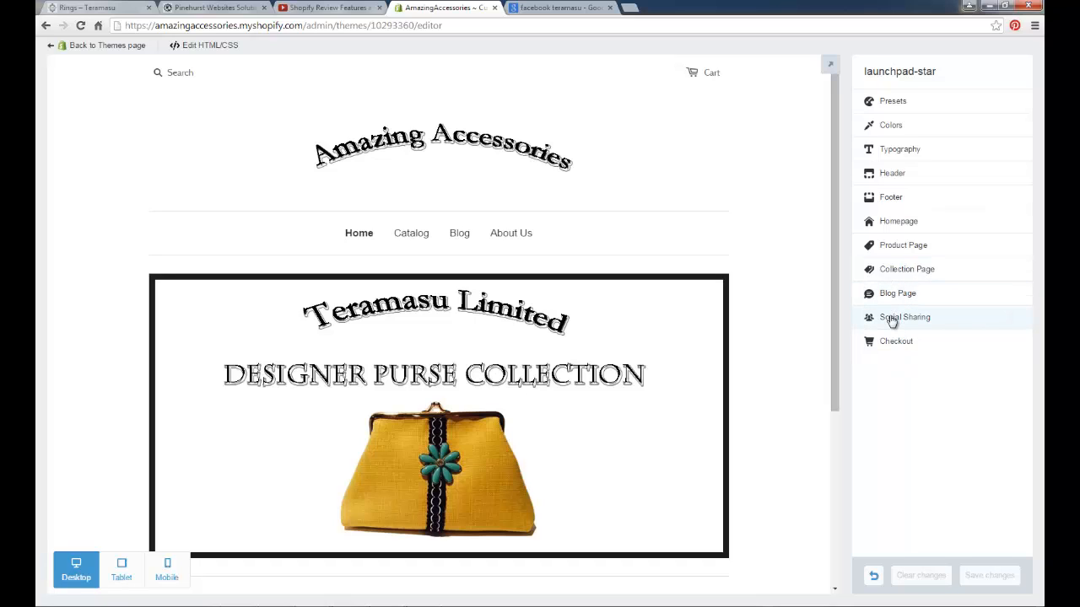
{"action": "left_click", "coordinate": [892, 318]}
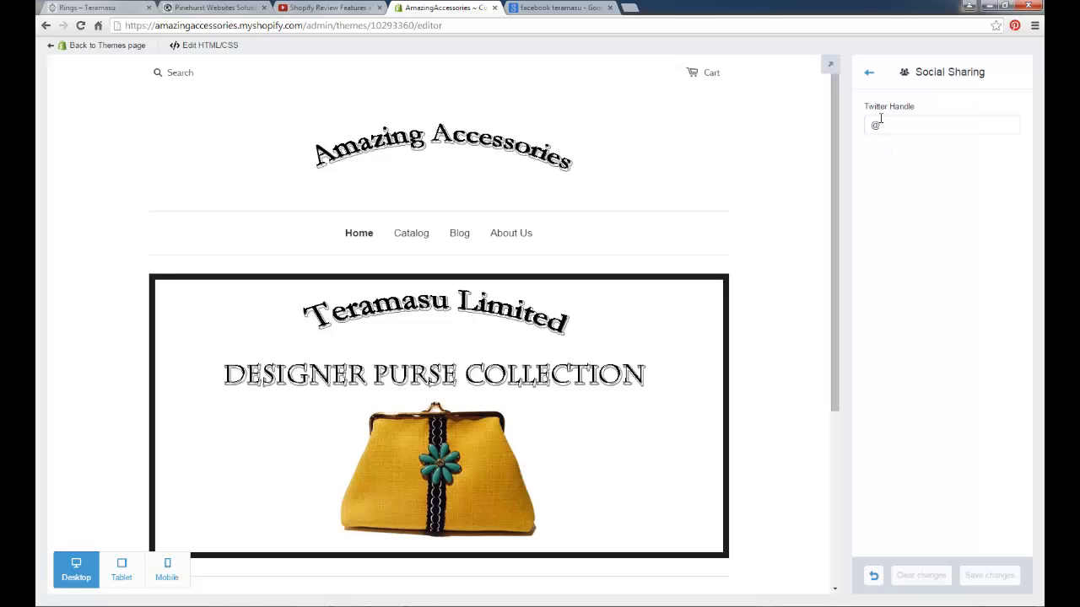
{"action": "left_click", "coordinate": [871, 73]}
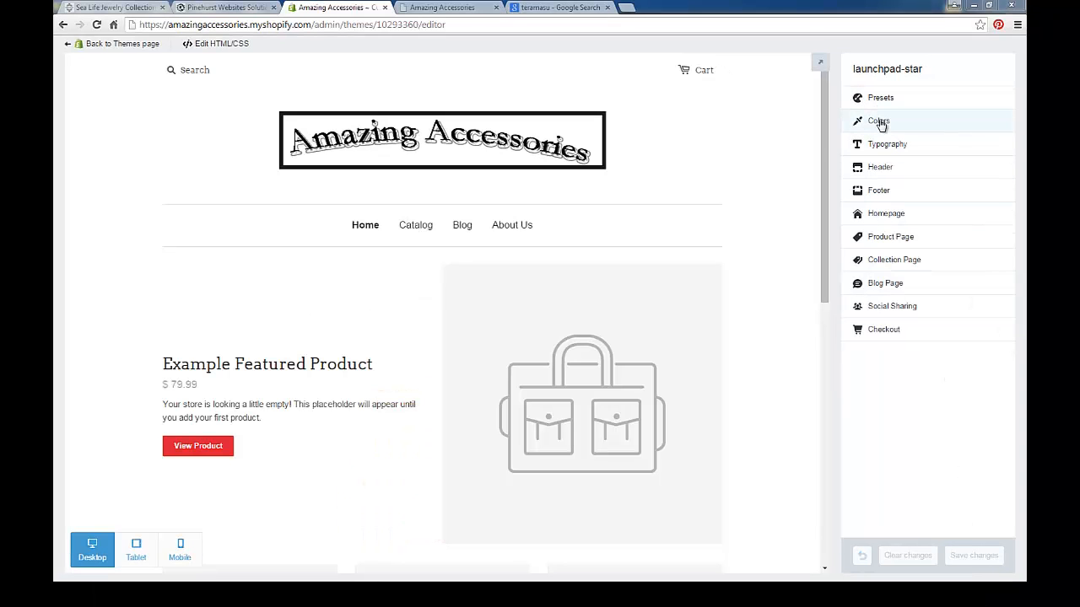
Change the theme's link/button color to blue #1f35db and save the changes.
{"action": "mouse_move", "coordinate": [188, 446]}
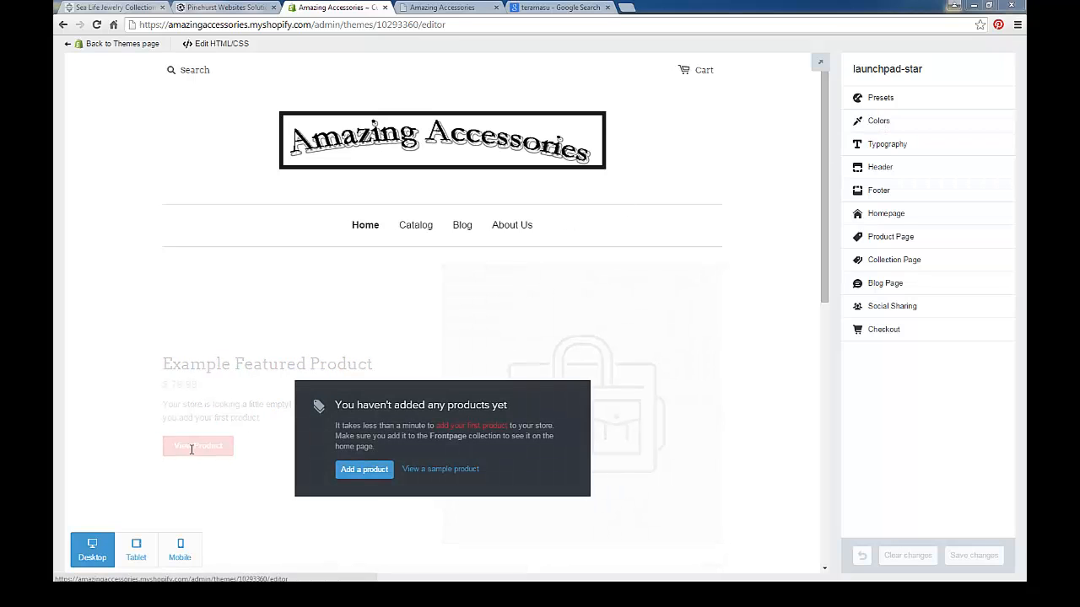
{"action": "left_click", "coordinate": [878, 123]}
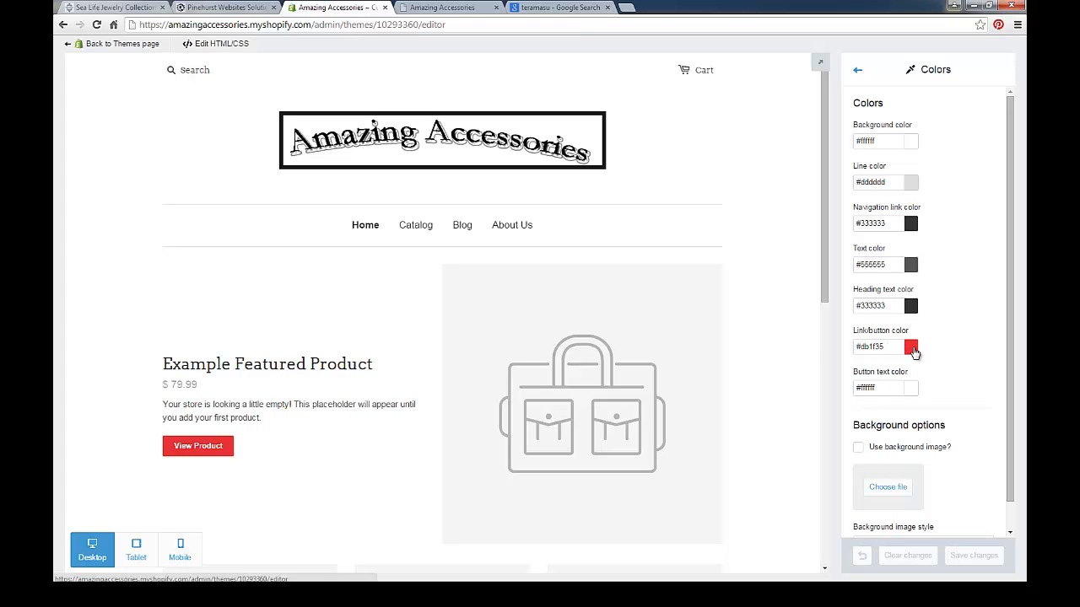
{"action": "left_click", "coordinate": [911, 348]}
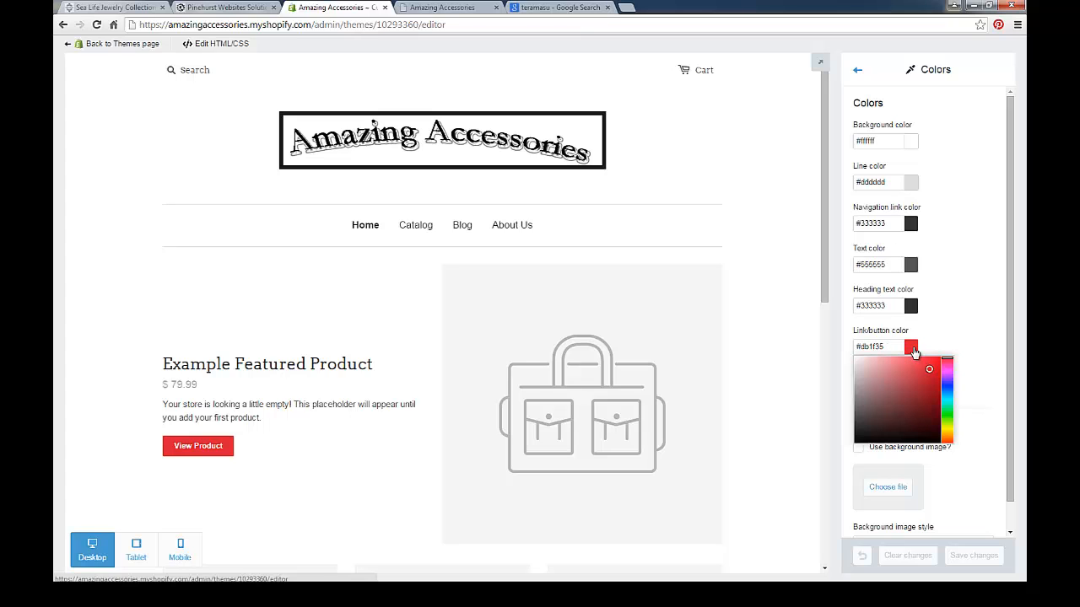
{"action": "left_click", "coordinate": [947, 384]}
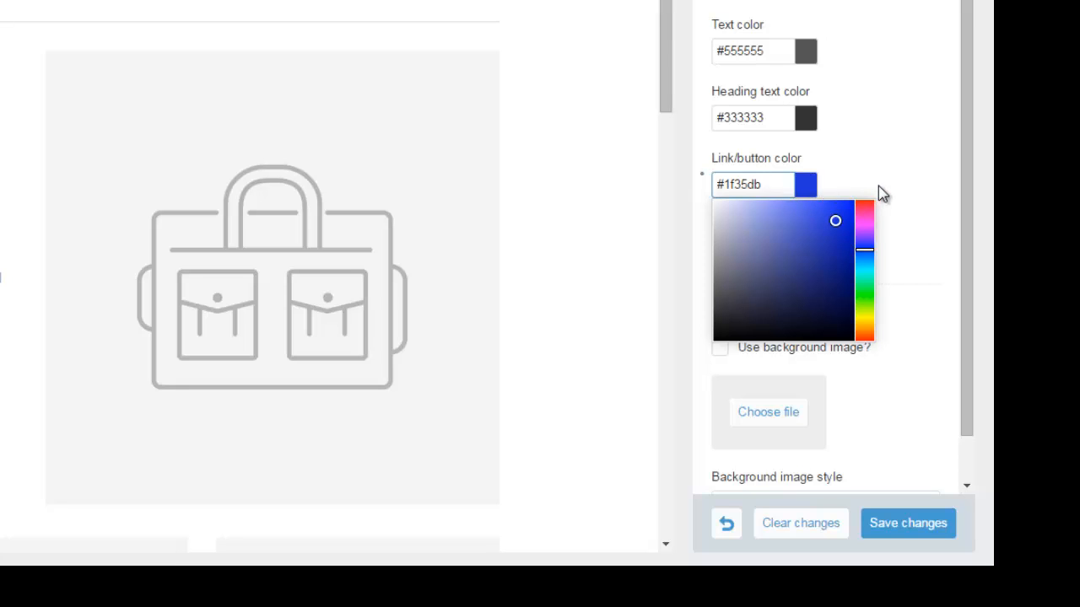
{"action": "left_click", "coordinate": [892, 220]}
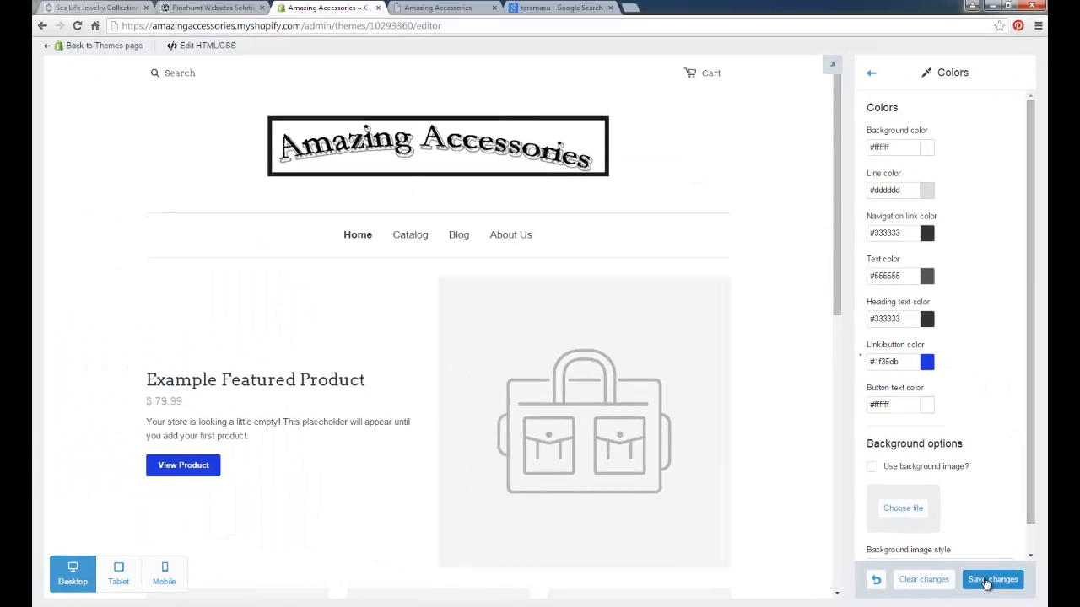
{"action": "left_click", "coordinate": [987, 581]}
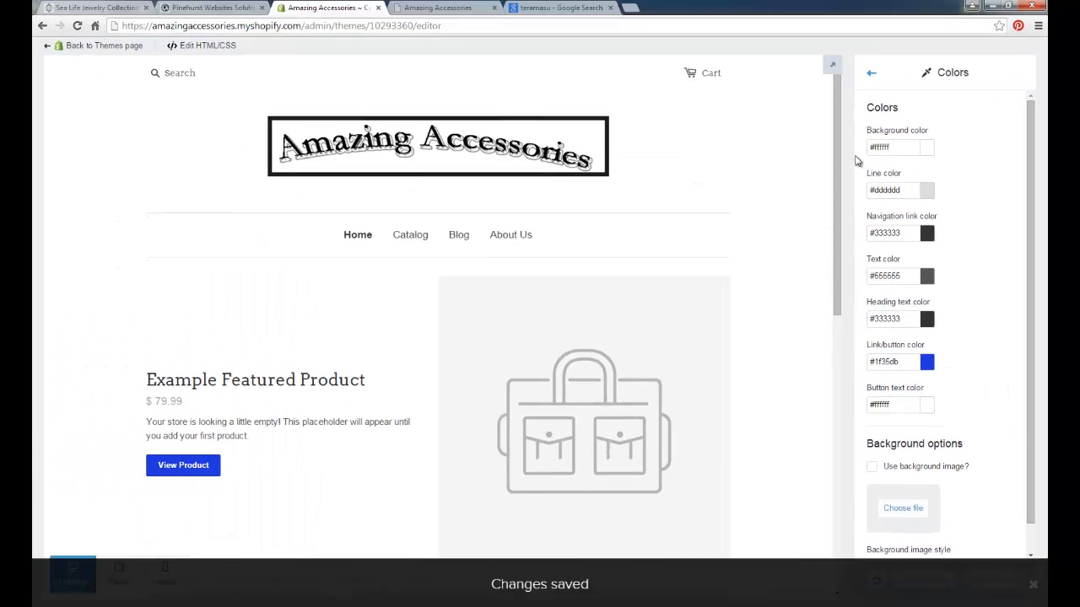
Set the theme's background color to light gray #e8e8e8.
{"action": "left_click", "coordinate": [870, 74]}
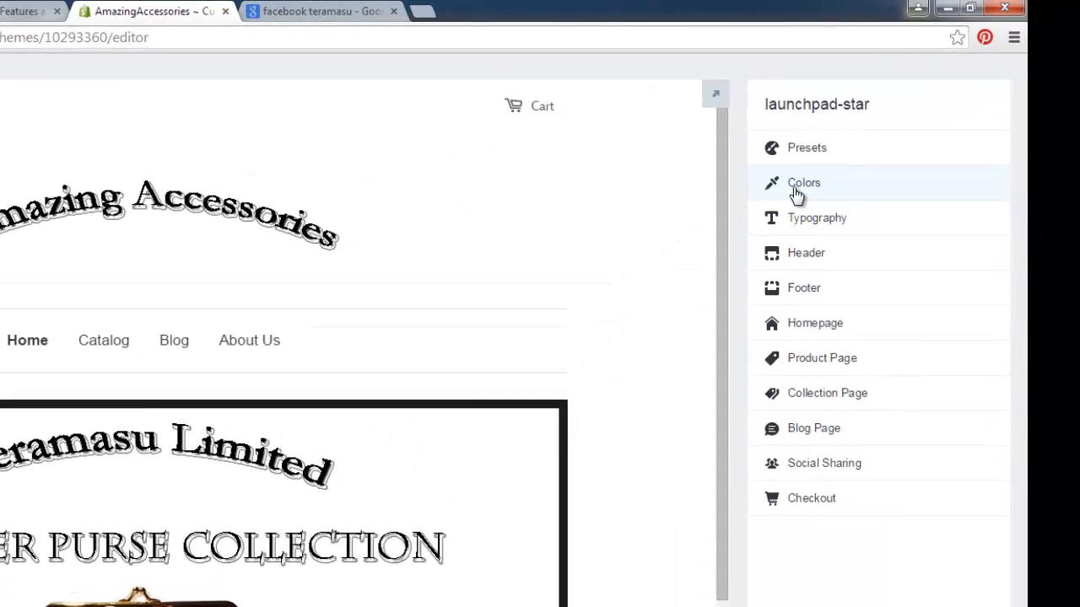
{"action": "left_click", "coordinate": [888, 127]}
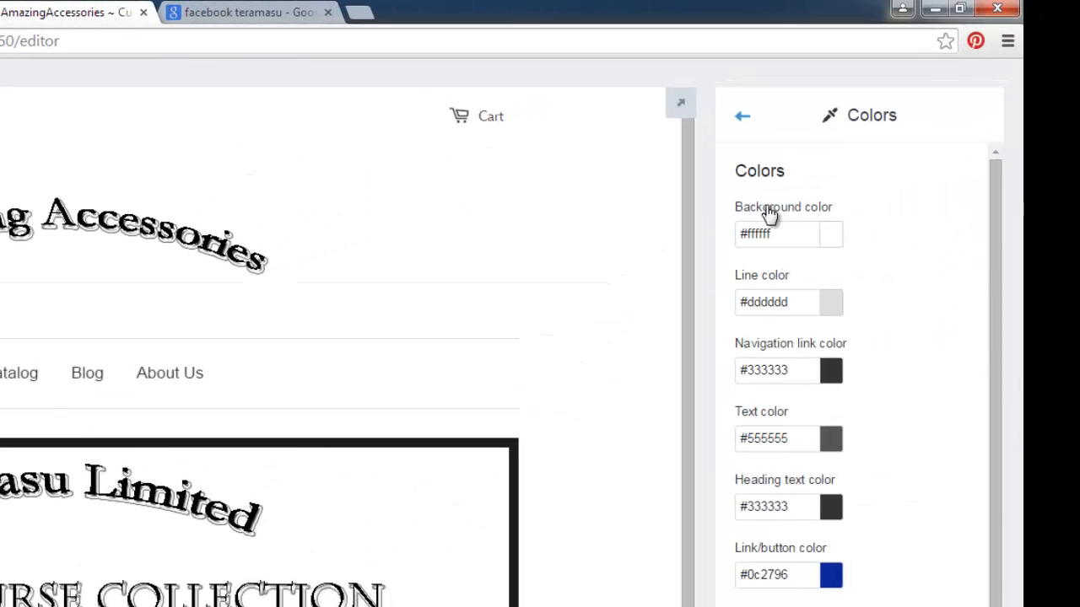
{"action": "left_click", "coordinate": [823, 240]}
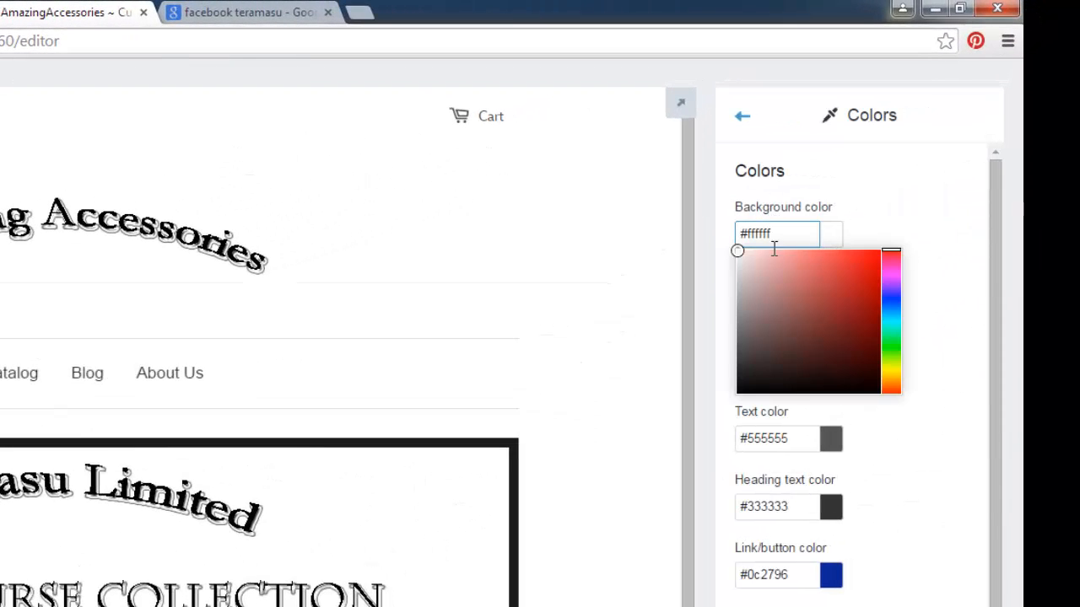
{"action": "left_click_drag", "start_coordinate": [734, 252], "coordinate": [736, 262]}
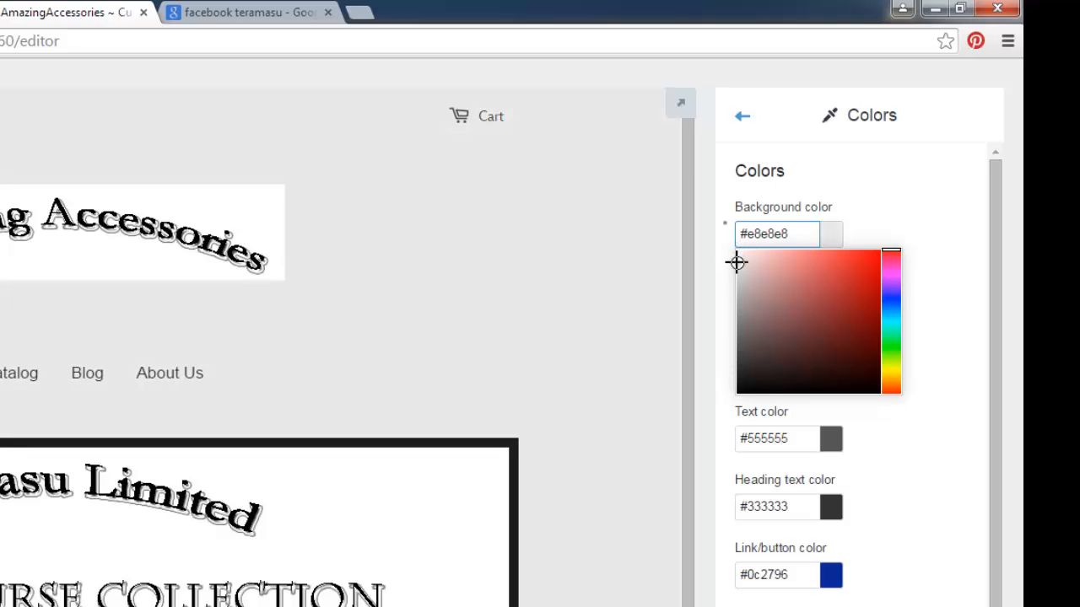
{"action": "key", "text": "Escape"}
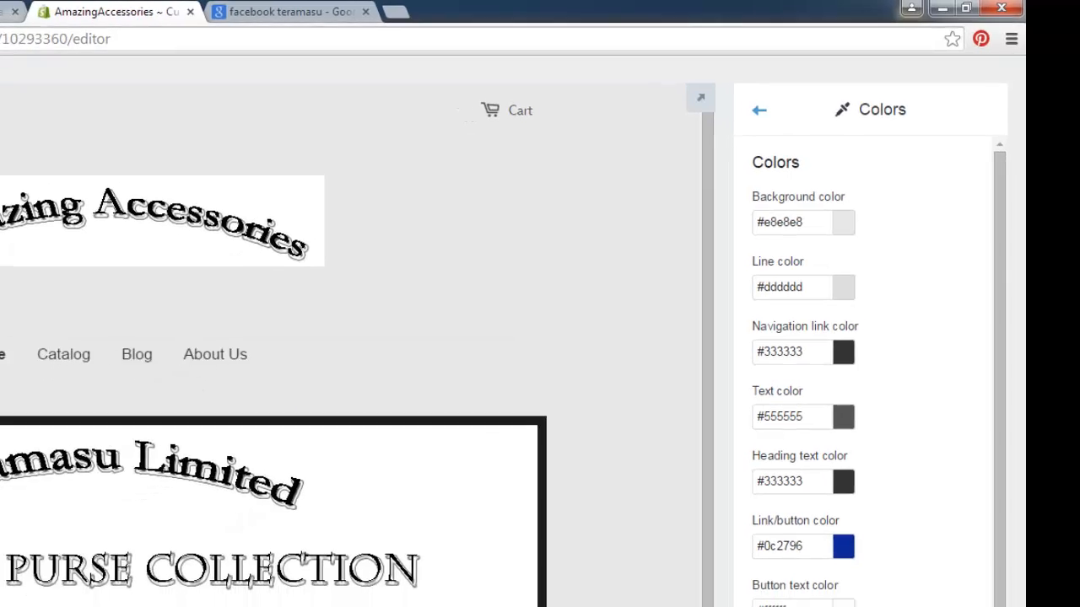
Return to the Themes page and preview the Launchpad-Star storefront to check its home page from header to footer.
{"action": "left_click", "coordinate": [91, 48]}
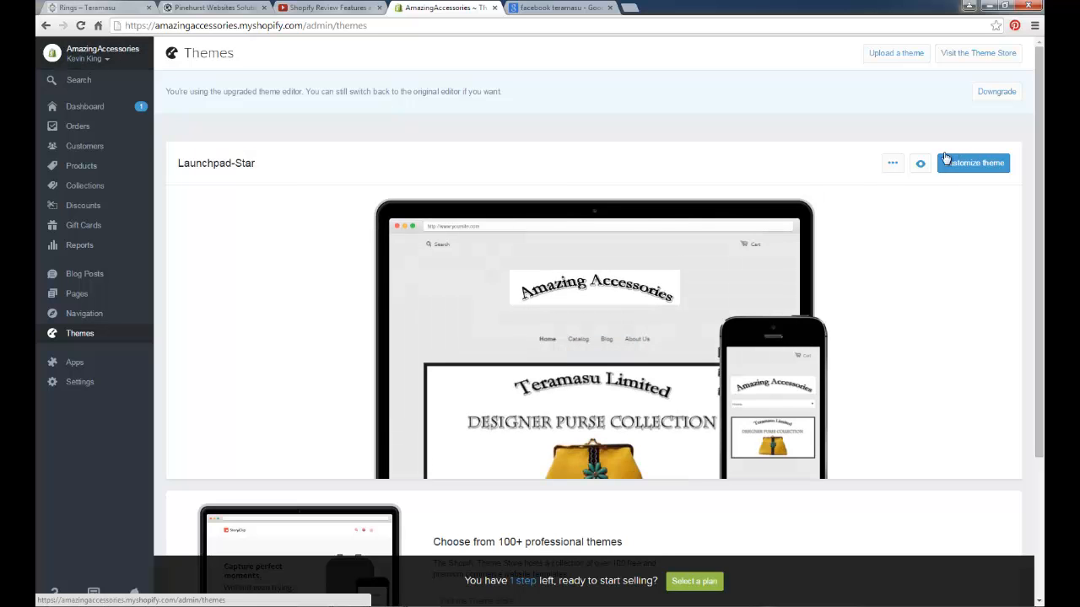
{"action": "left_click", "coordinate": [919, 163]}
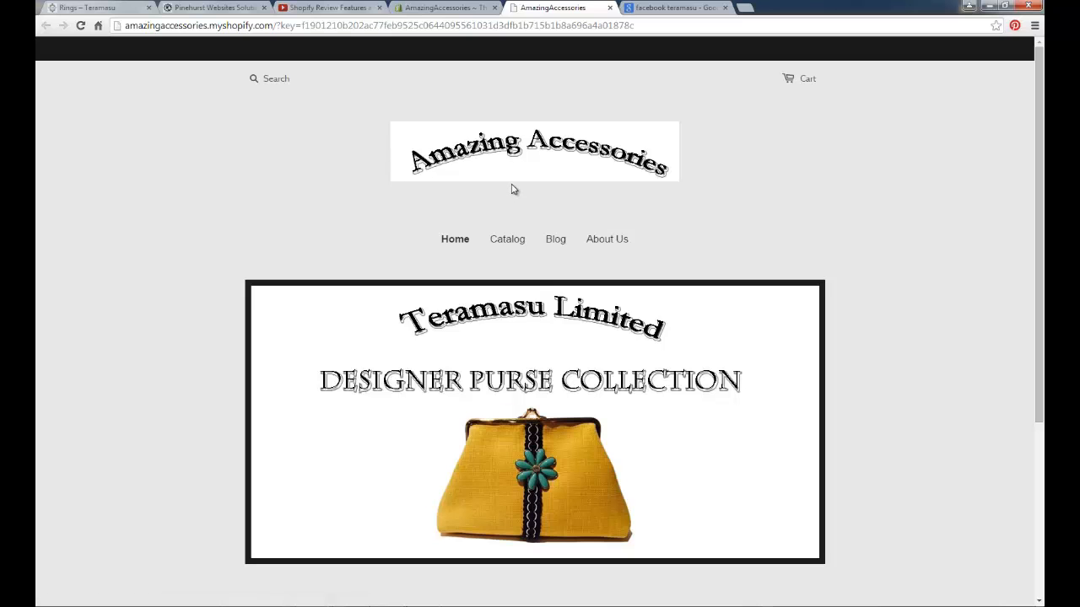
{"action": "scroll", "coordinate": [179, 329], "scroll_direction": "down", "scroll_amount": 3}
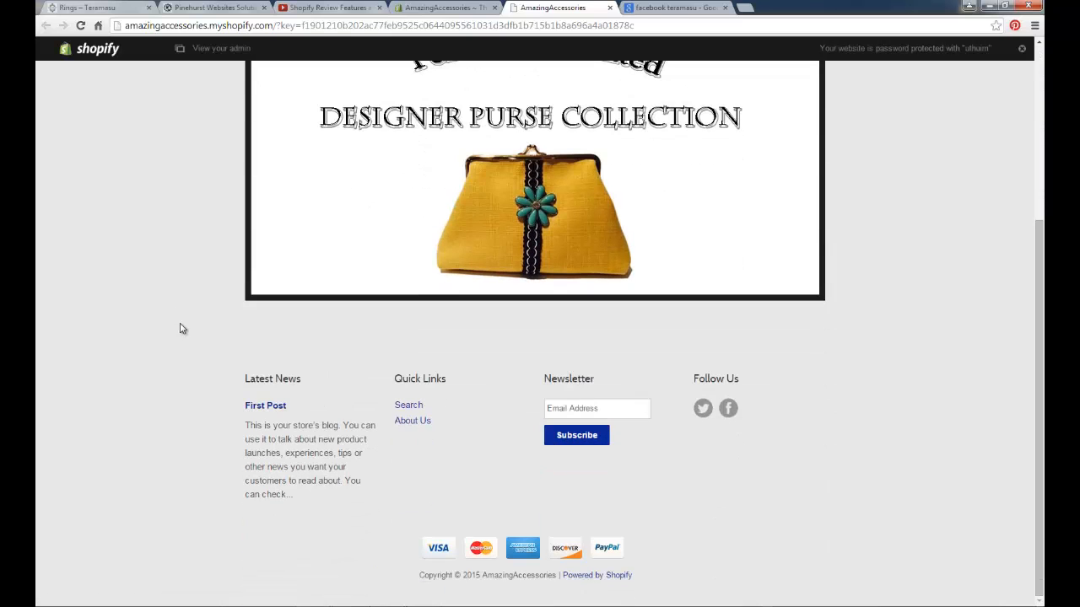
{"action": "scroll", "coordinate": [180, 328], "scroll_direction": "up", "scroll_amount": 3}
{"action": "scroll", "coordinate": [180, 328], "scroll_direction": "down", "scroll_amount": 2}
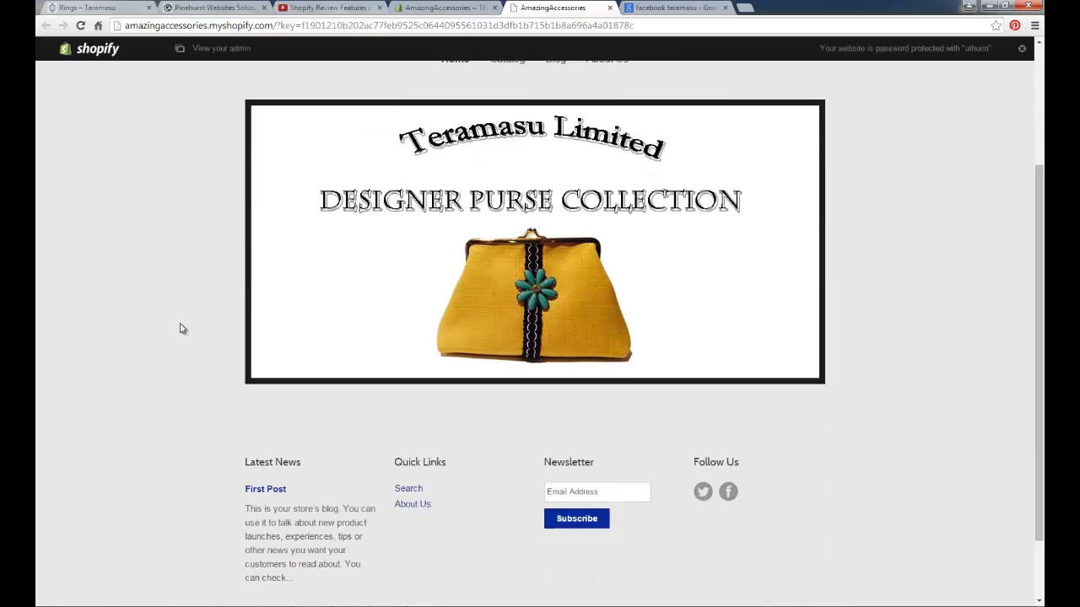
{"action": "scroll", "coordinate": [180, 328], "scroll_direction": "up", "scroll_amount": 1}
{"action": "scroll", "coordinate": [179, 328], "scroll_direction": "up", "scroll_amount": 1}
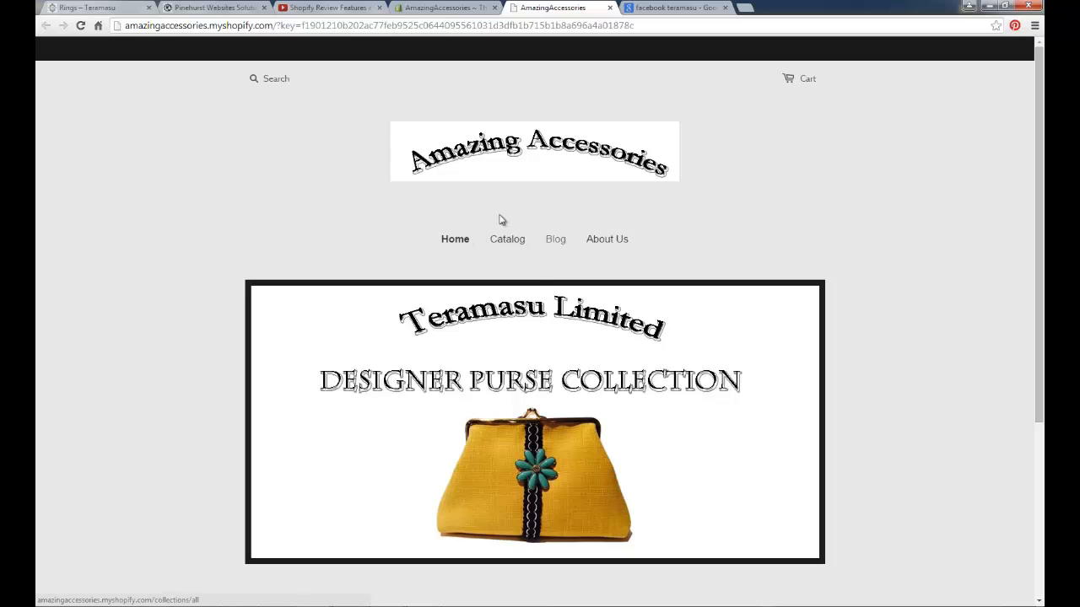
Return to the store admin, add a link named Purse to the Main Menu link list and save it.
{"action": "left_click", "coordinate": [456, 12]}
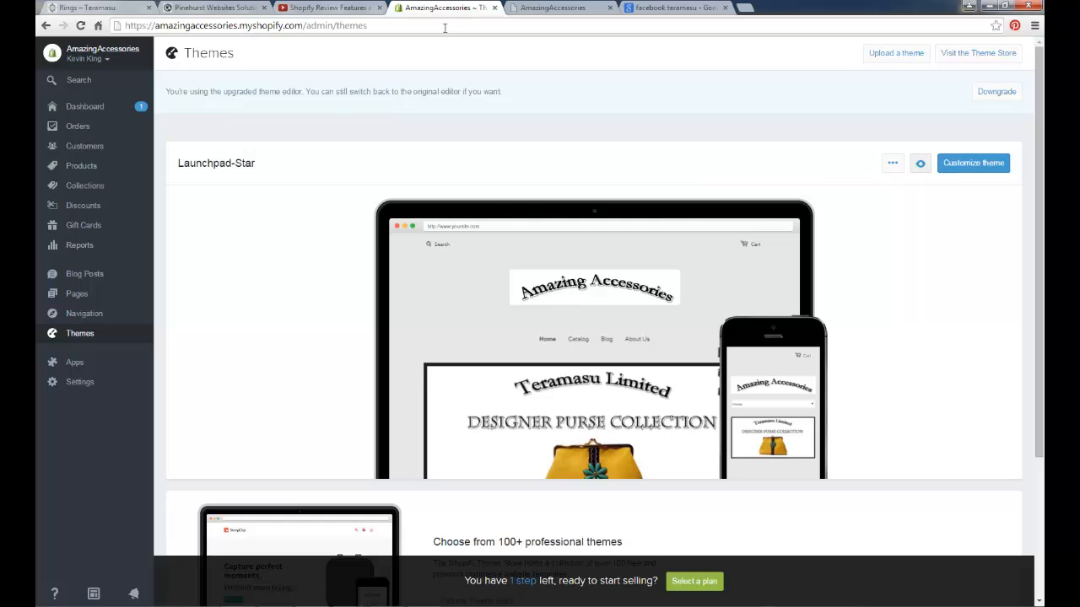
{"action": "left_click", "coordinate": [81, 316]}
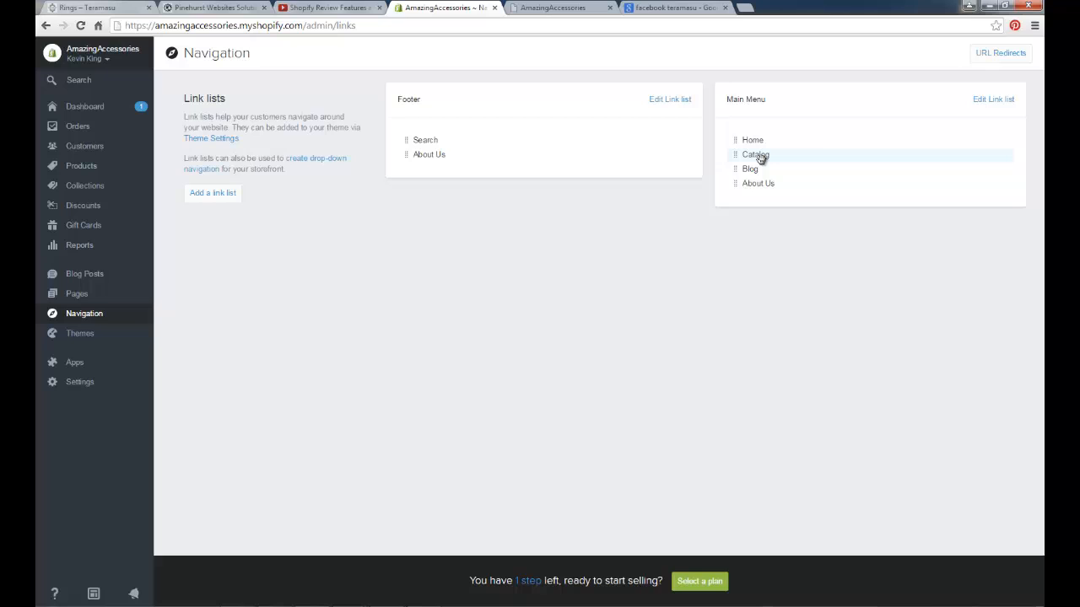
{"action": "left_click", "coordinate": [995, 99]}
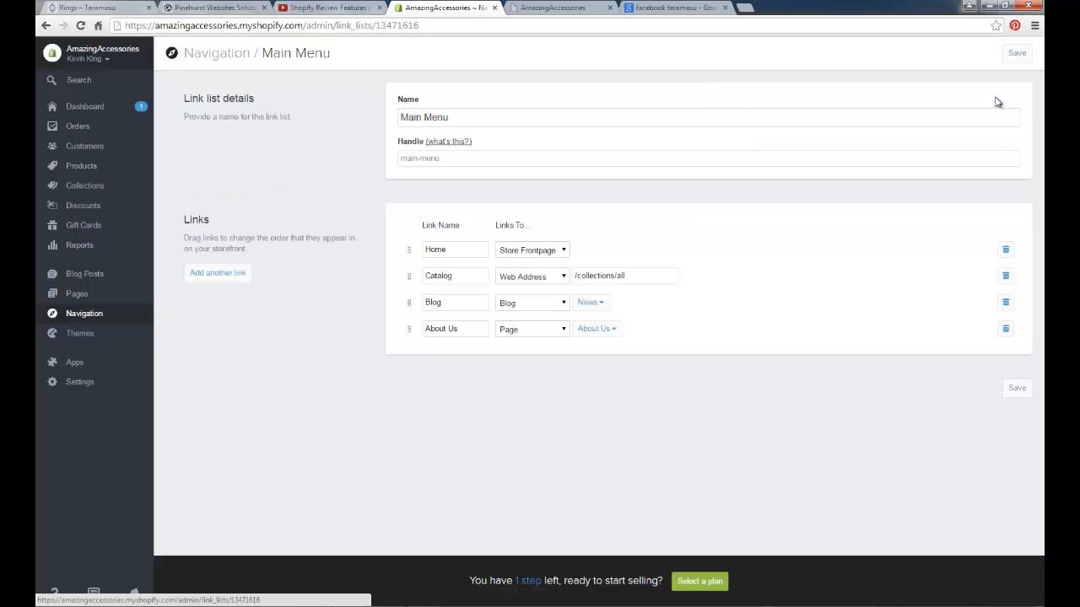
{"action": "left_click", "coordinate": [221, 275]}
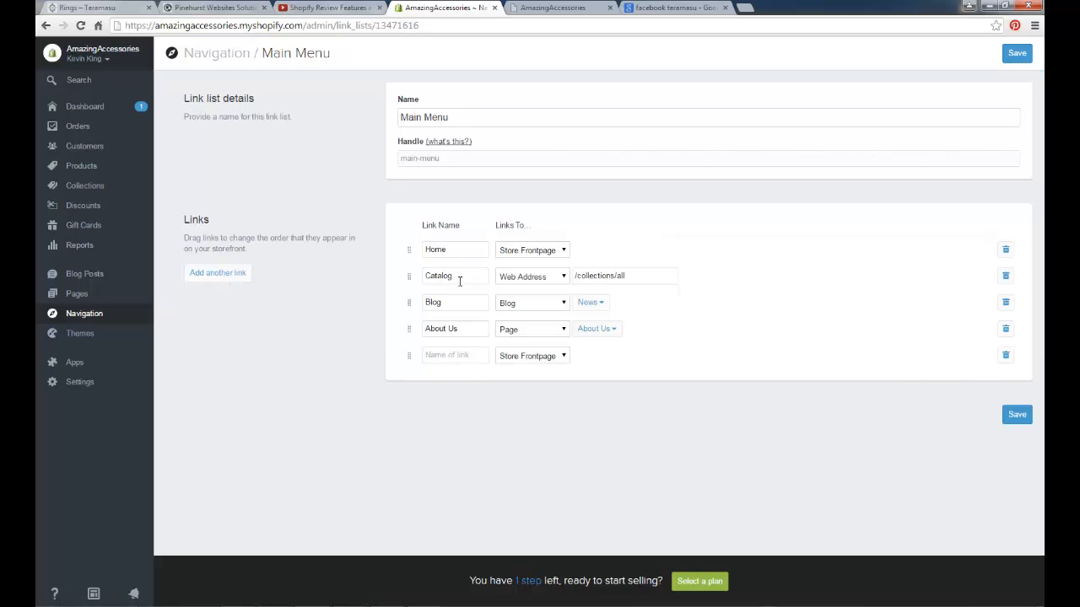
{"action": "left_click", "coordinate": [452, 357]}
{"action": "type", "text": "Purse"}
{"action": "left_click", "coordinate": [1017, 415]}
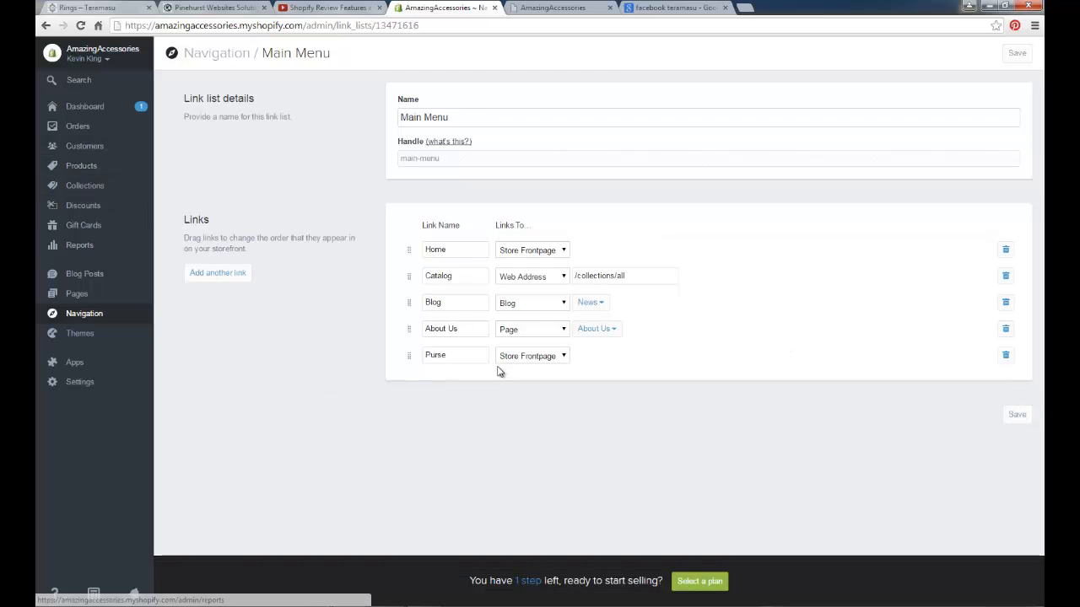
Copy the Purse link name and start a new collection with Purse as its title.
{"action": "left_click_drag", "start_coordinate": [448, 355], "coordinate": [424, 357]}
{"action": "right_click", "coordinate": [432, 355]}
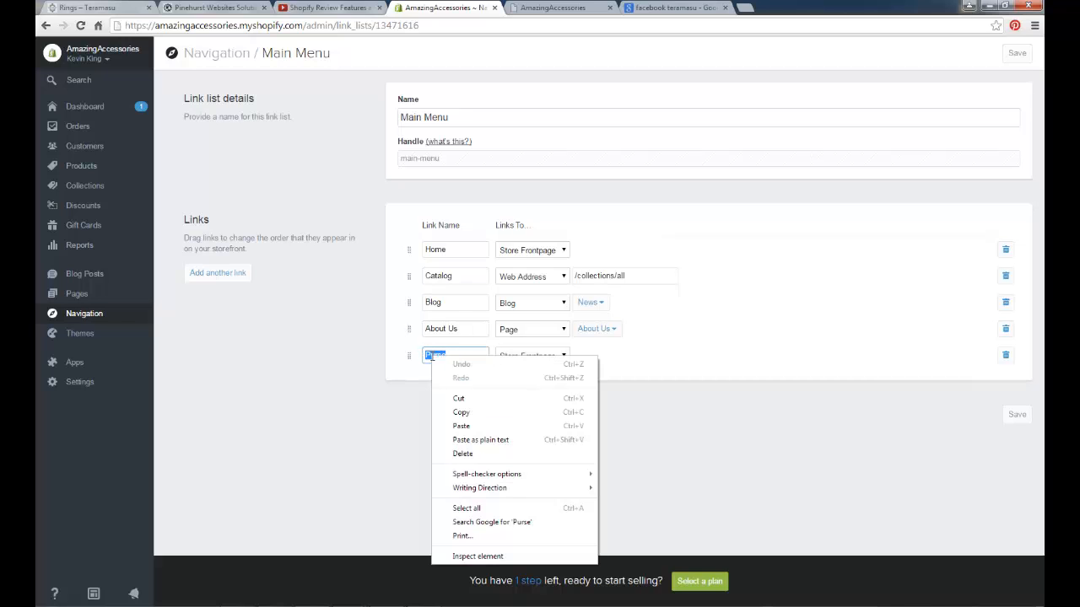
{"action": "left_click", "coordinate": [462, 412]}
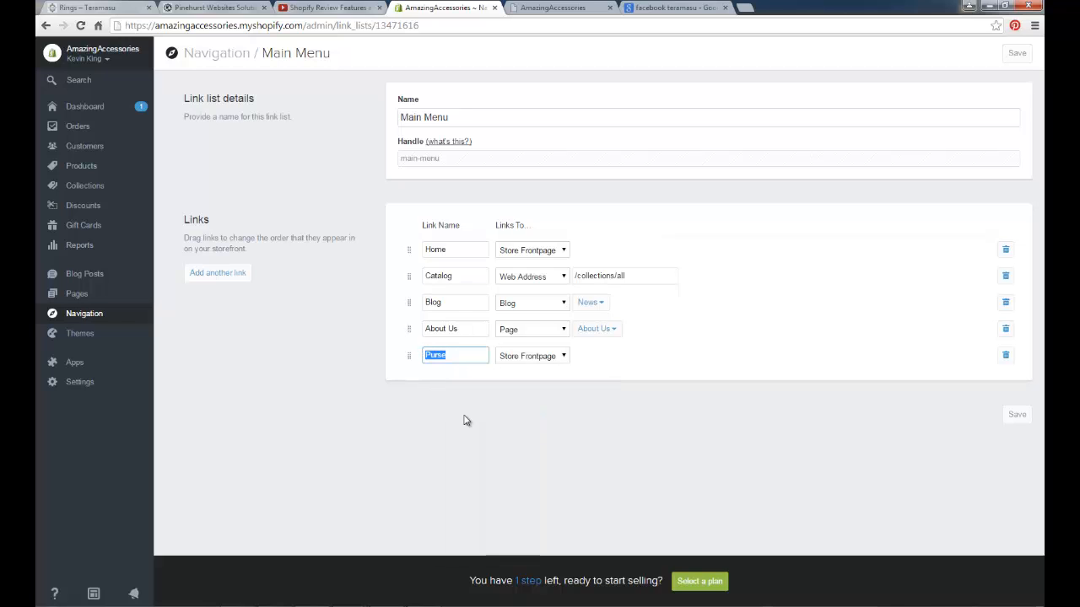
{"action": "left_click", "coordinate": [95, 194]}
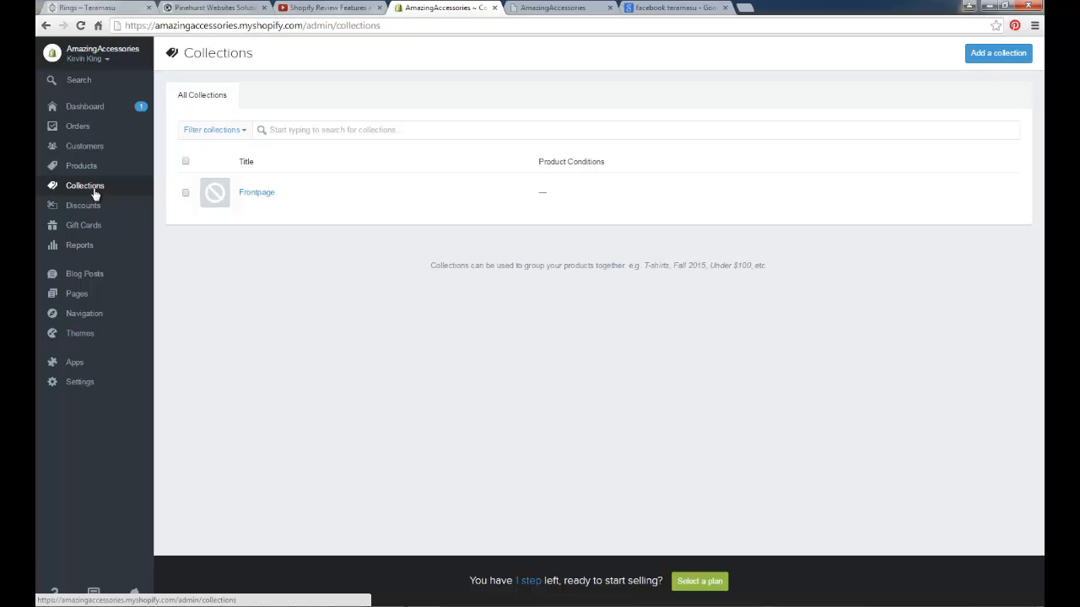
{"action": "left_click", "coordinate": [996, 56]}
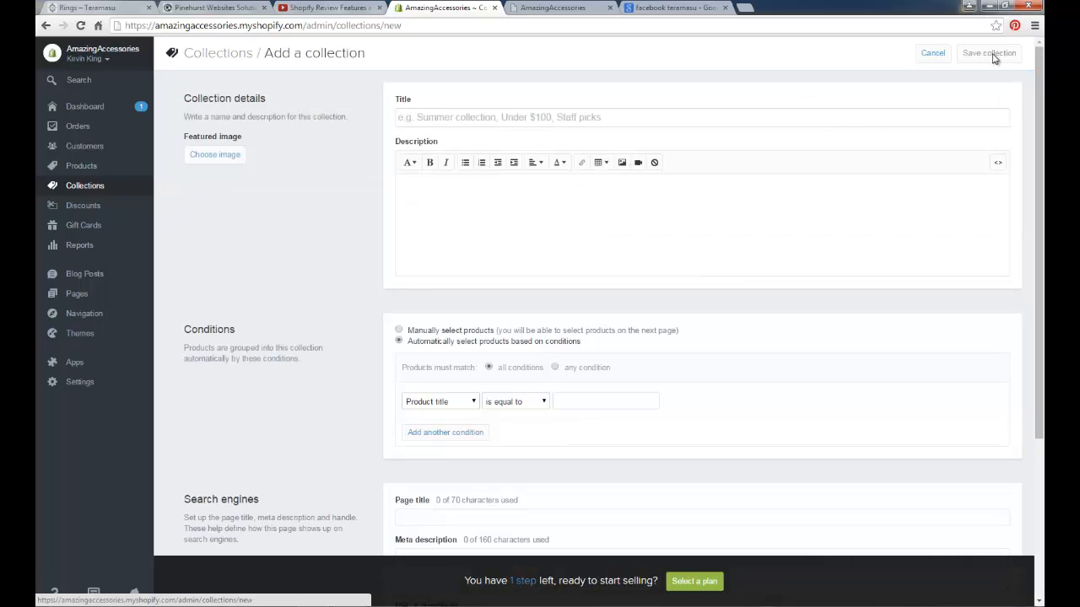
{"action": "right_click", "coordinate": [440, 116]}
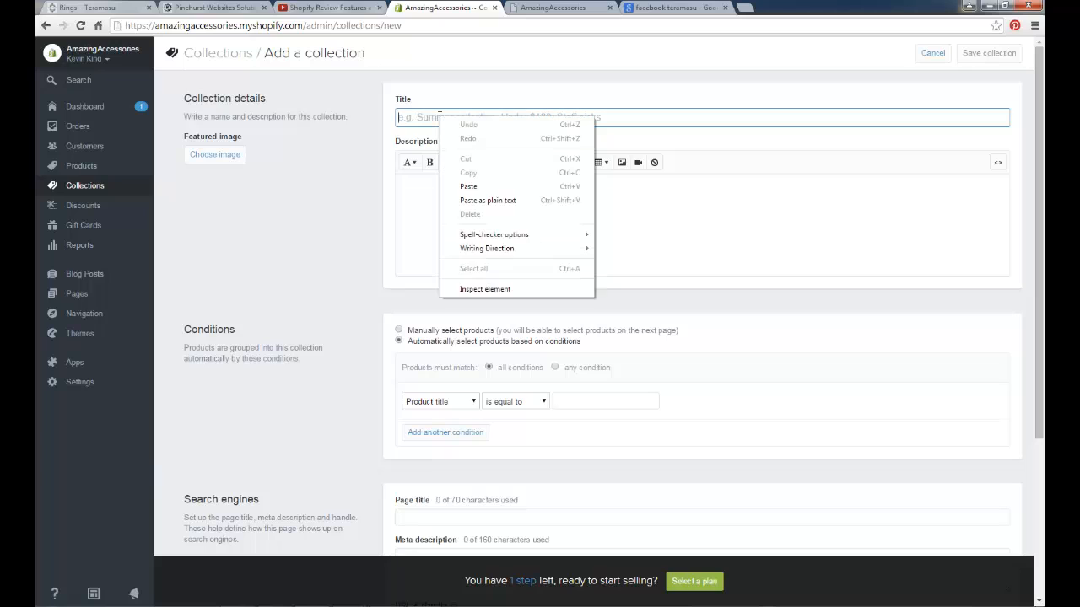
{"action": "left_click", "coordinate": [471, 186]}
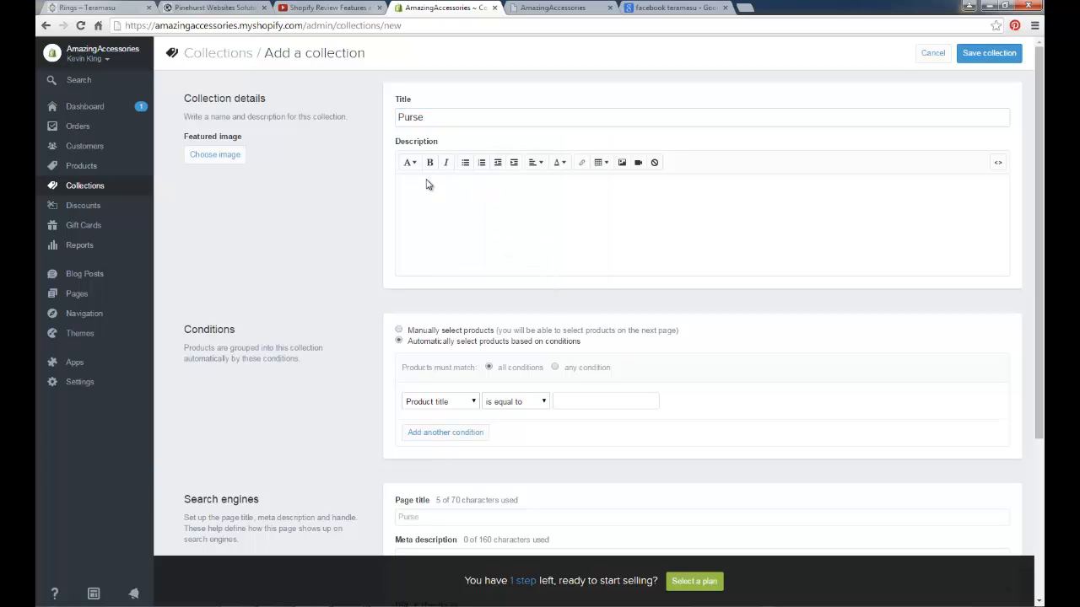
Enter "Designer Purses" as the new collection's description.
{"action": "left_click", "coordinate": [421, 183]}
{"action": "right_click", "coordinate": [421, 183]}
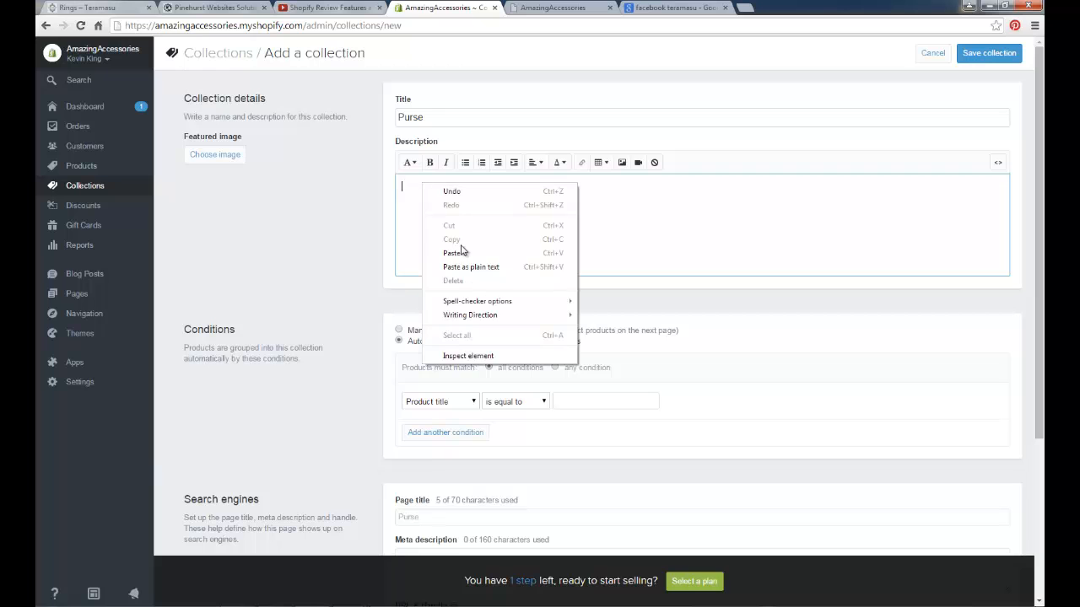
{"action": "left_click", "coordinate": [463, 252]}
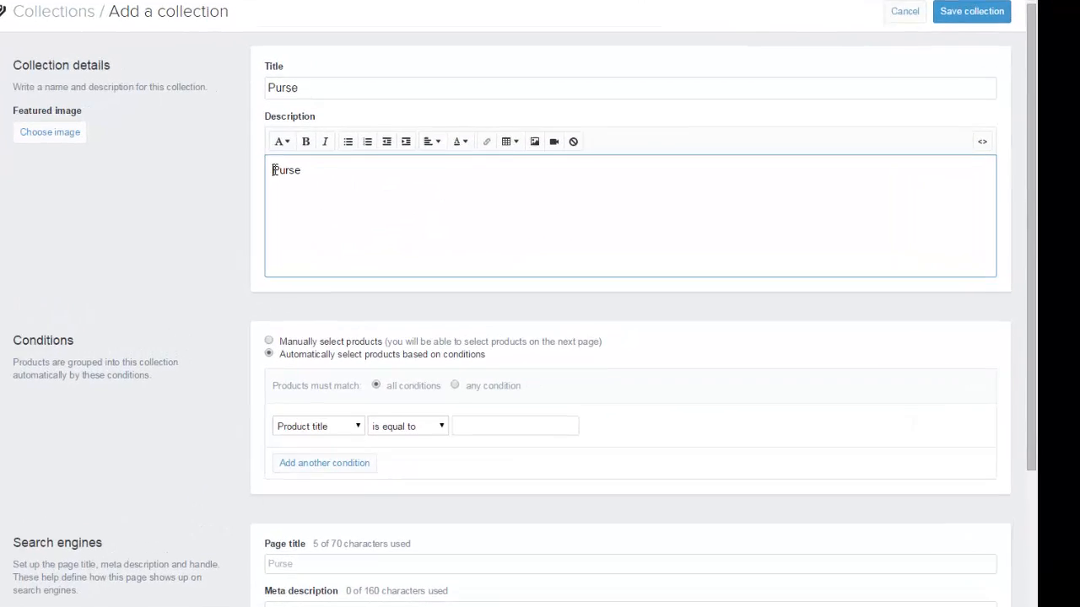
{"action": "type", "text": "Designer"}
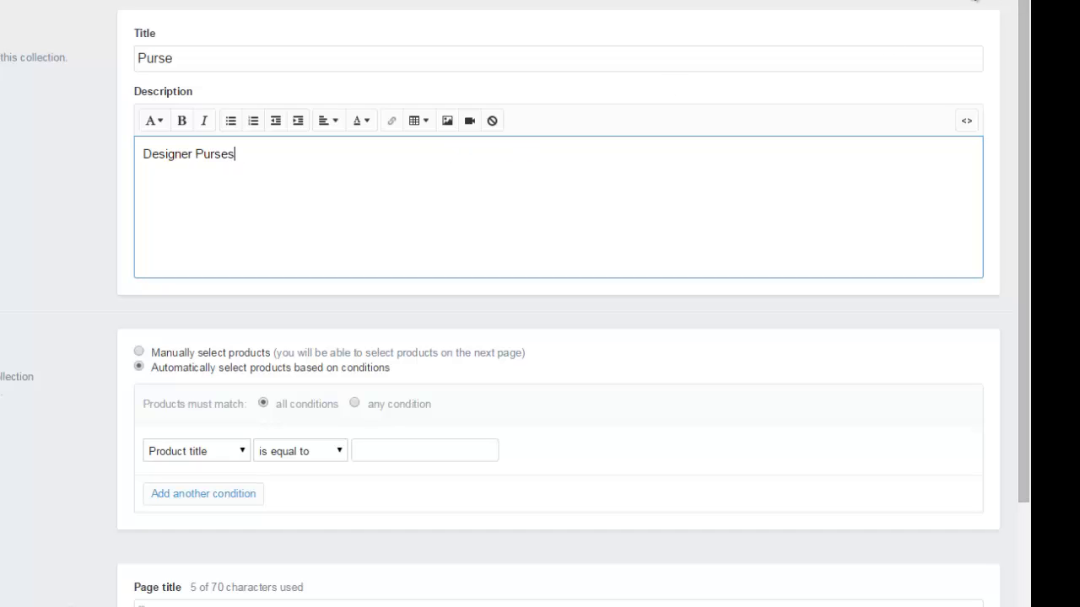
Set the collection's condition to Product type is equal to Purse and save the collection.
{"action": "left_click", "coordinate": [236, 453]}
{"action": "left_click", "coordinate": [220, 485]}
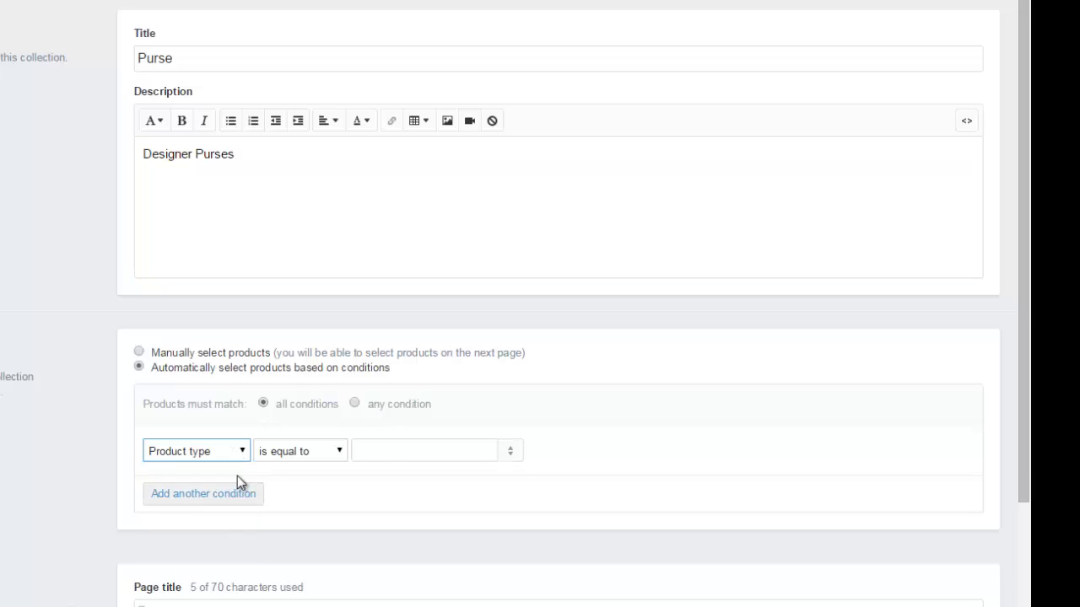
{"action": "left_click", "coordinate": [389, 456]}
{"action": "type", "text": "pu"}
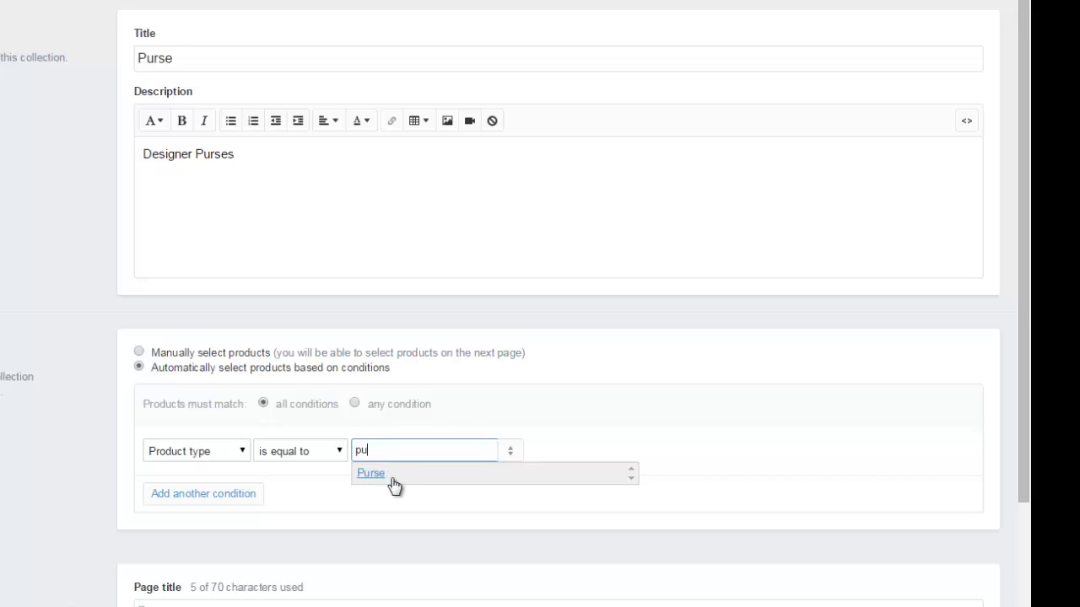
{"action": "left_click", "coordinate": [368, 478]}
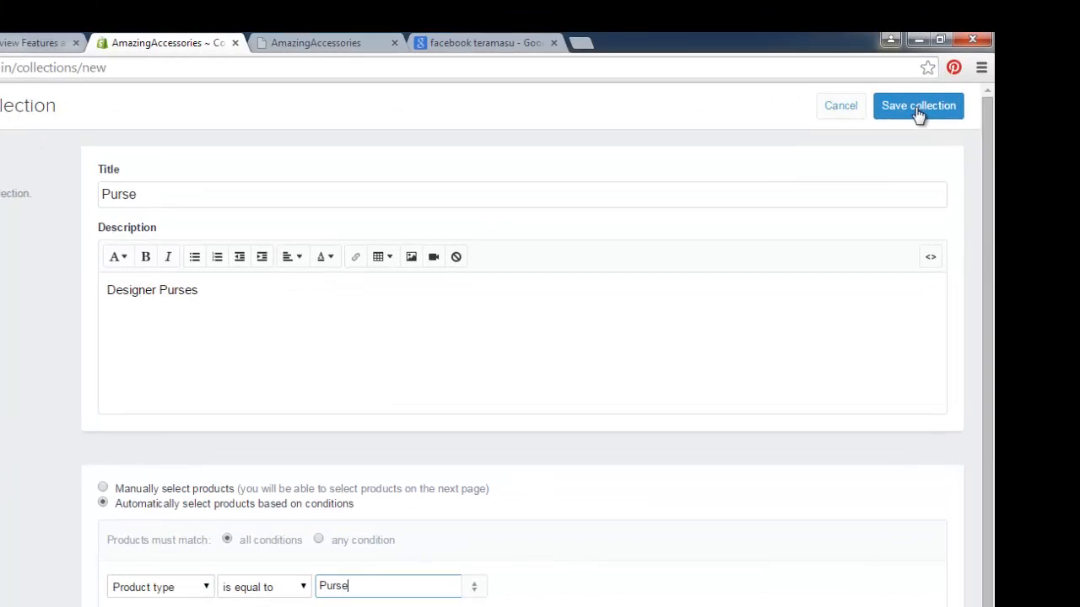
{"action": "left_click", "coordinate": [917, 109]}
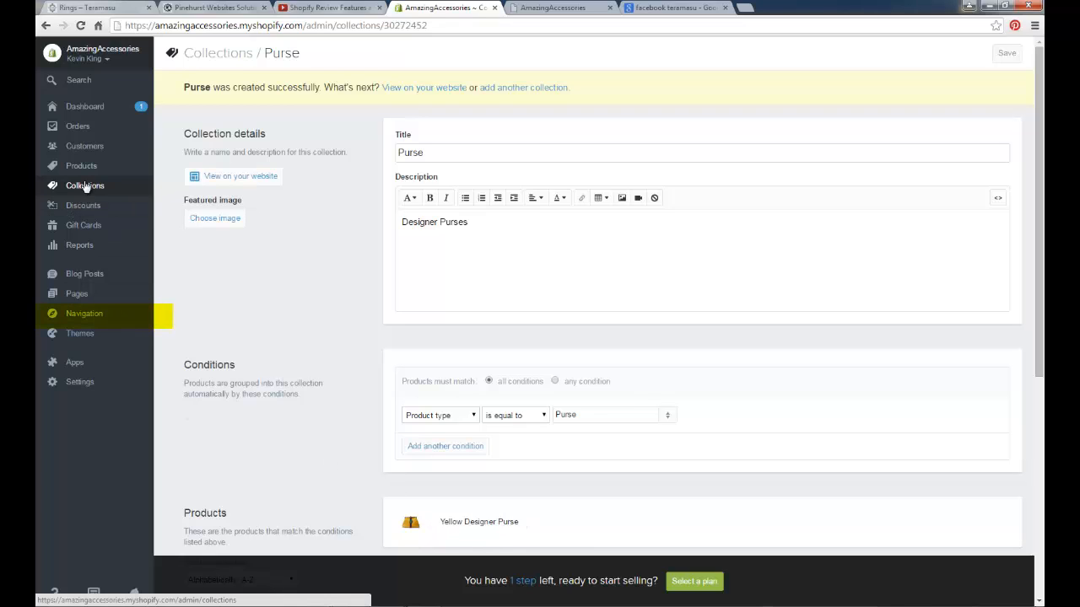
Point the Main Menu's Purse link to the Purse collection and save the link list.
{"action": "left_click", "coordinate": [83, 323]}
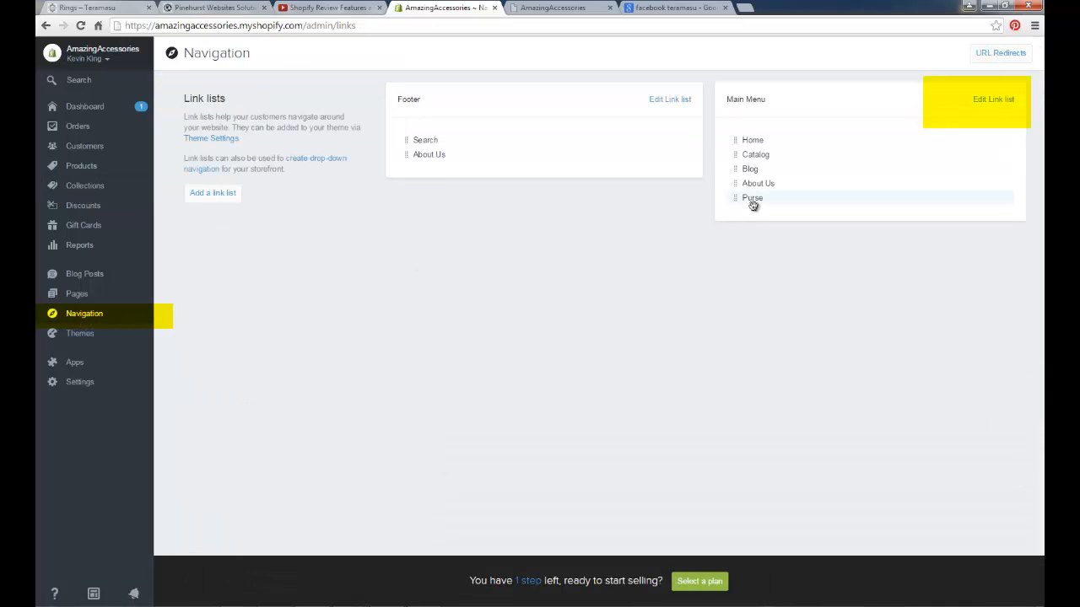
{"action": "left_click", "coordinate": [995, 101]}
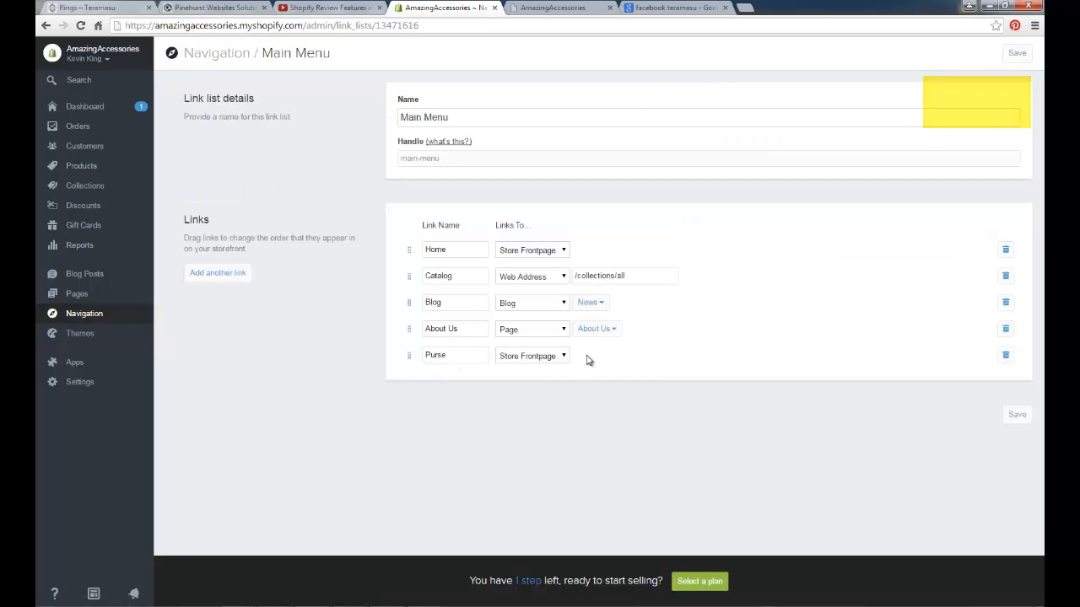
{"action": "left_click", "coordinate": [558, 358]}
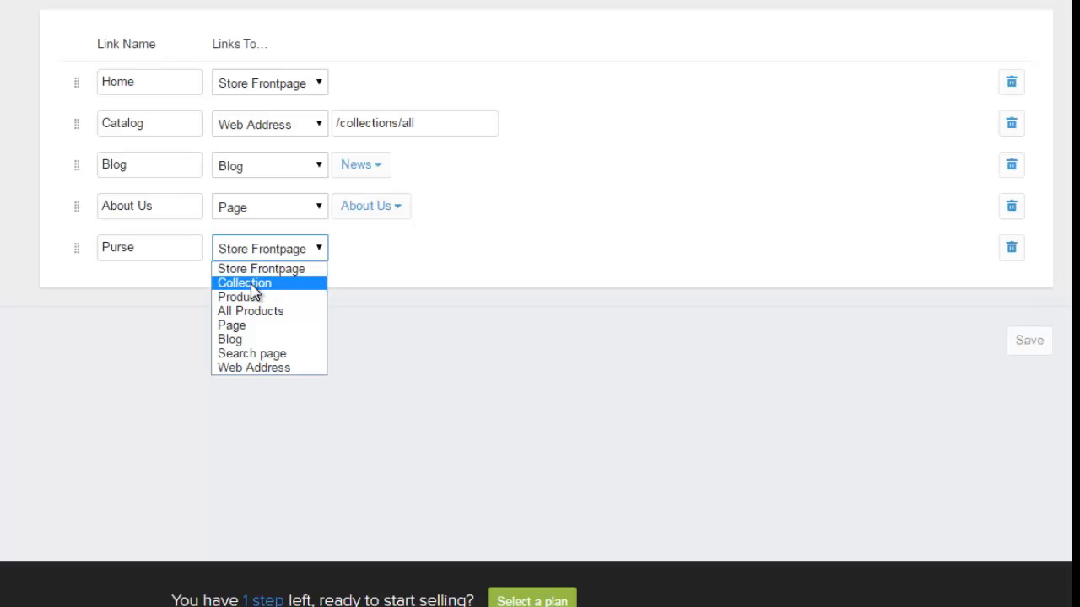
{"action": "left_click", "coordinate": [252, 285]}
{"action": "left_click", "coordinate": [363, 261]}
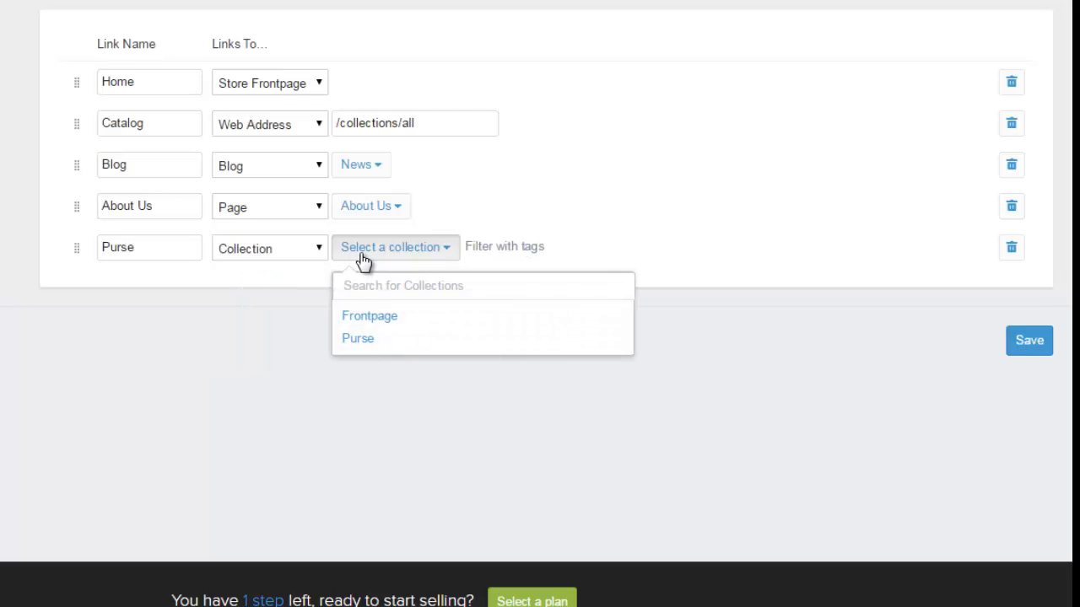
{"action": "left_click", "coordinate": [360, 344]}
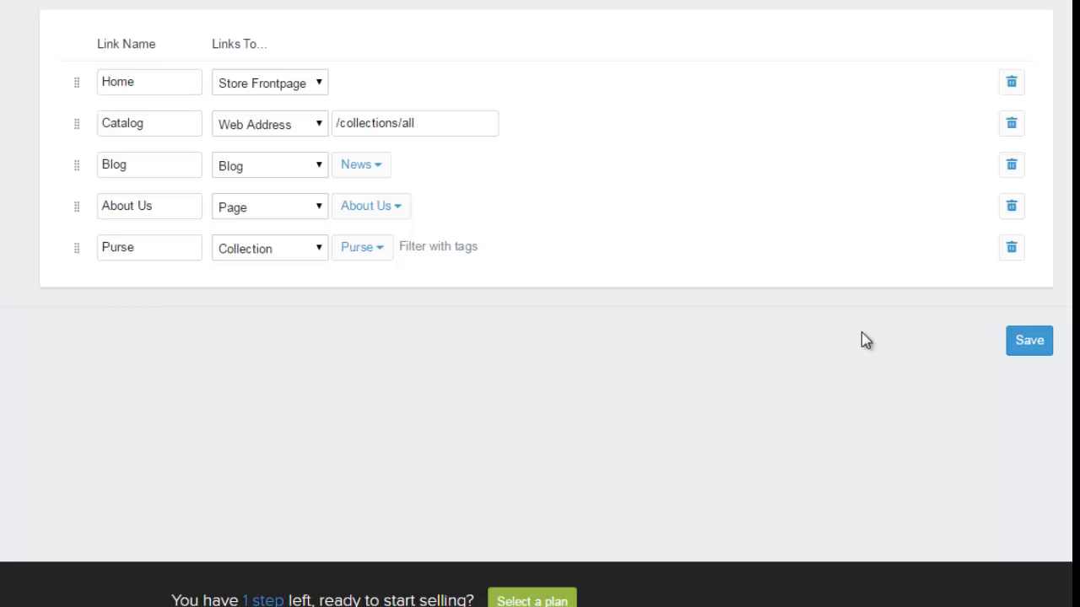
{"action": "left_click", "coordinate": [1029, 346]}
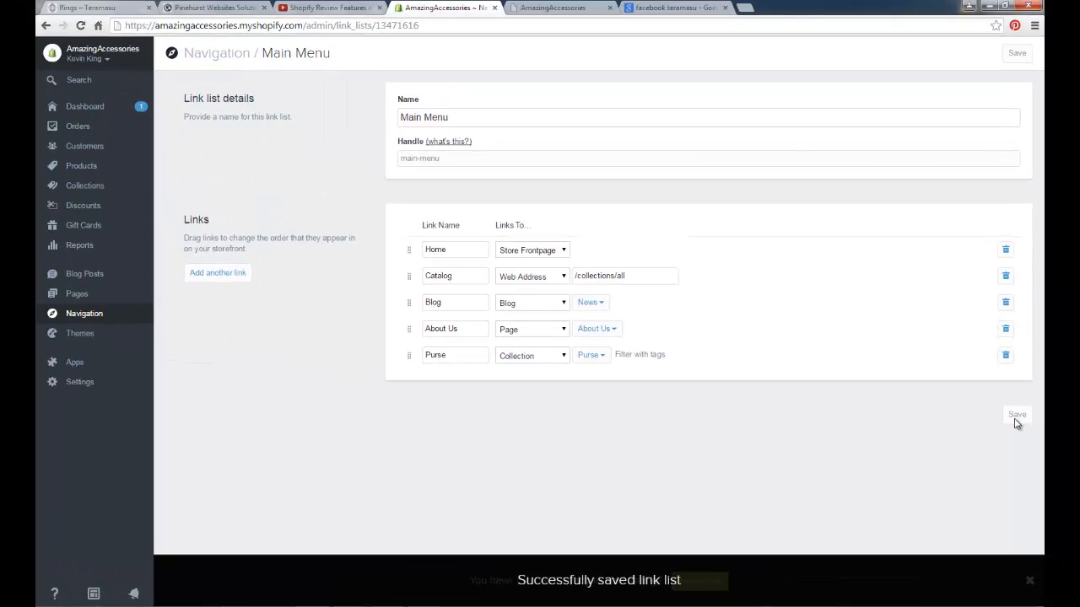
Reload the storefront preview and follow the Purse menu link to the Yellow Designer Purse product page.
{"action": "left_click", "coordinate": [561, 8]}
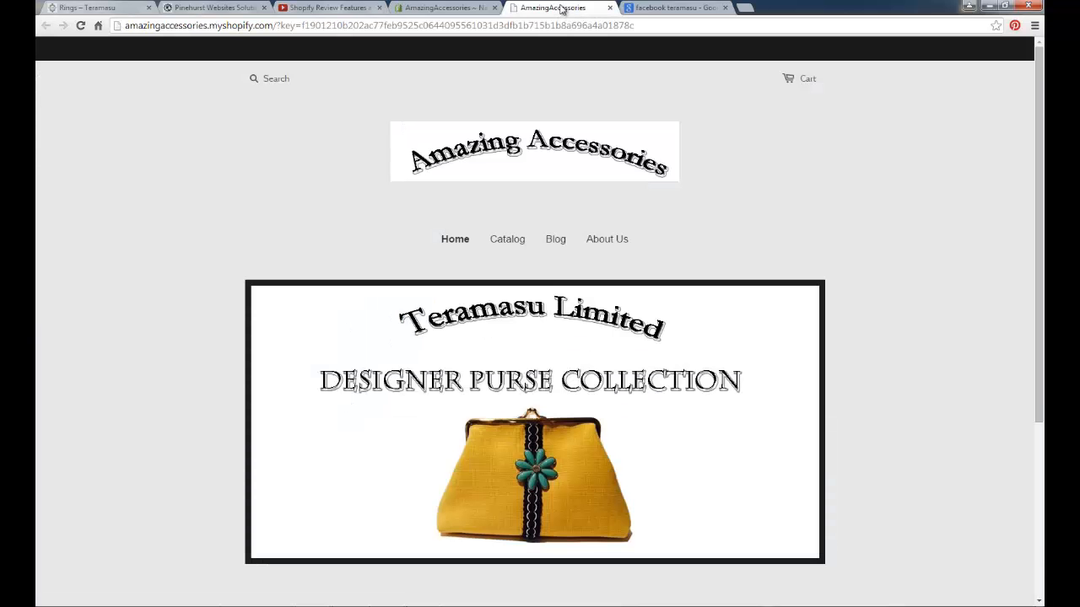
{"action": "left_click", "coordinate": [80, 26]}
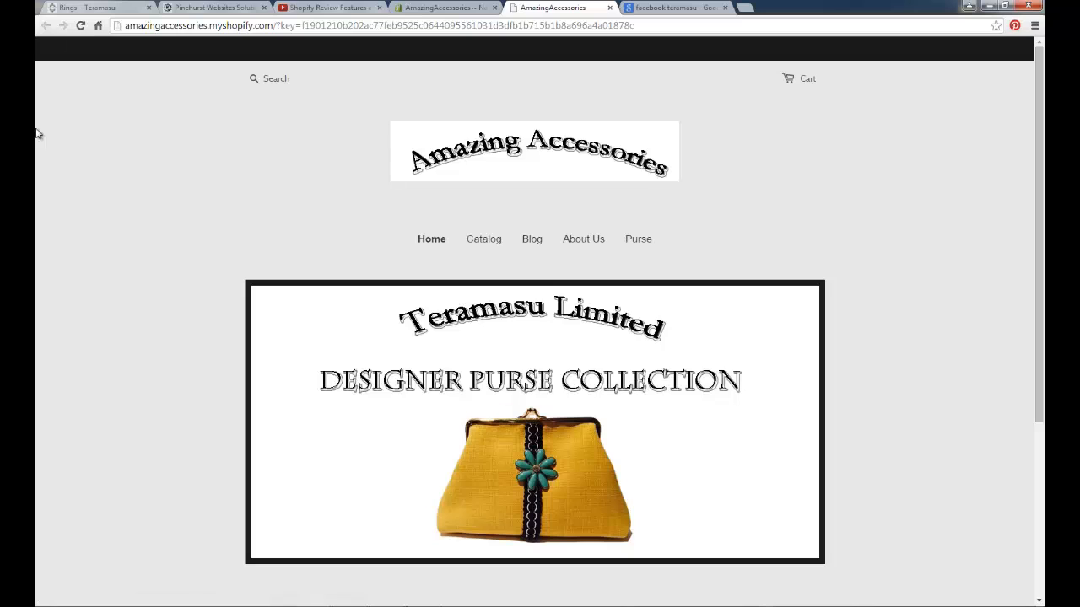
{"action": "left_click", "coordinate": [634, 246]}
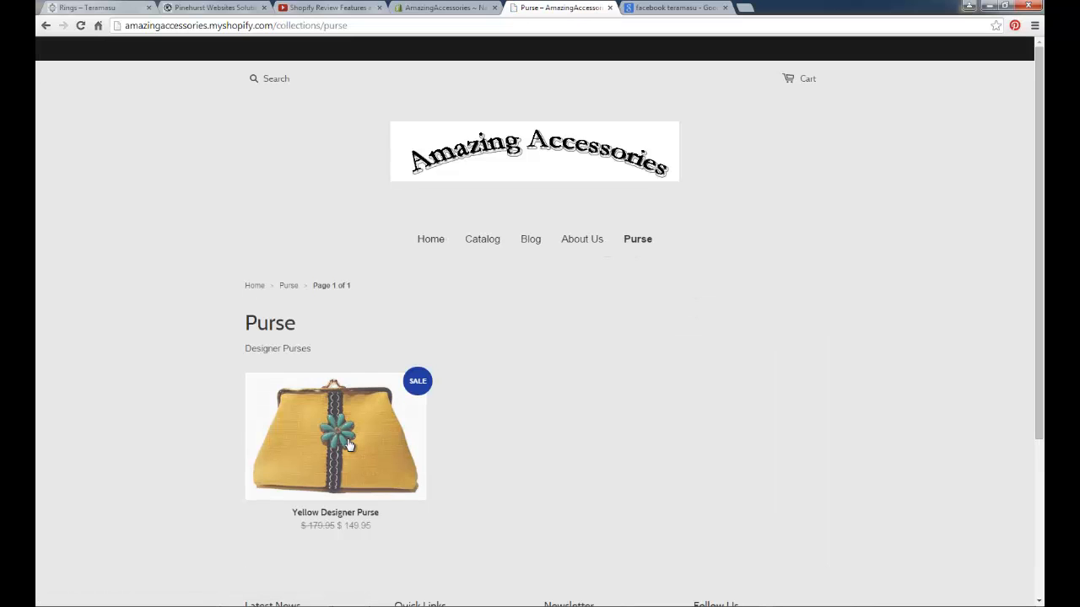
{"action": "left_click", "coordinate": [354, 396]}
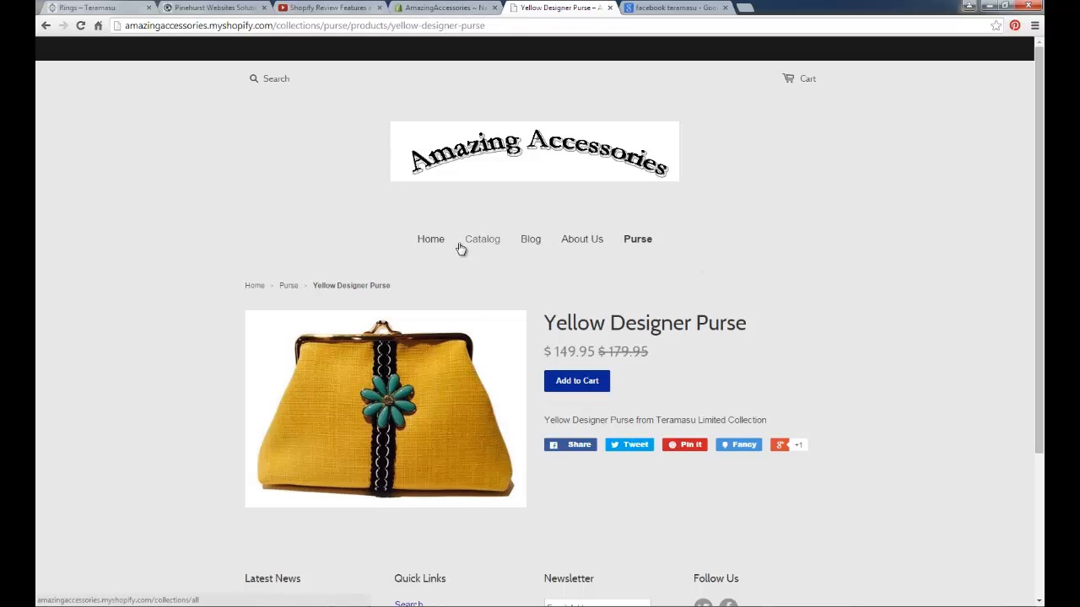
Move the Purse link directly below Home in the Main Menu link list and save it.
{"action": "left_click", "coordinate": [438, 8]}
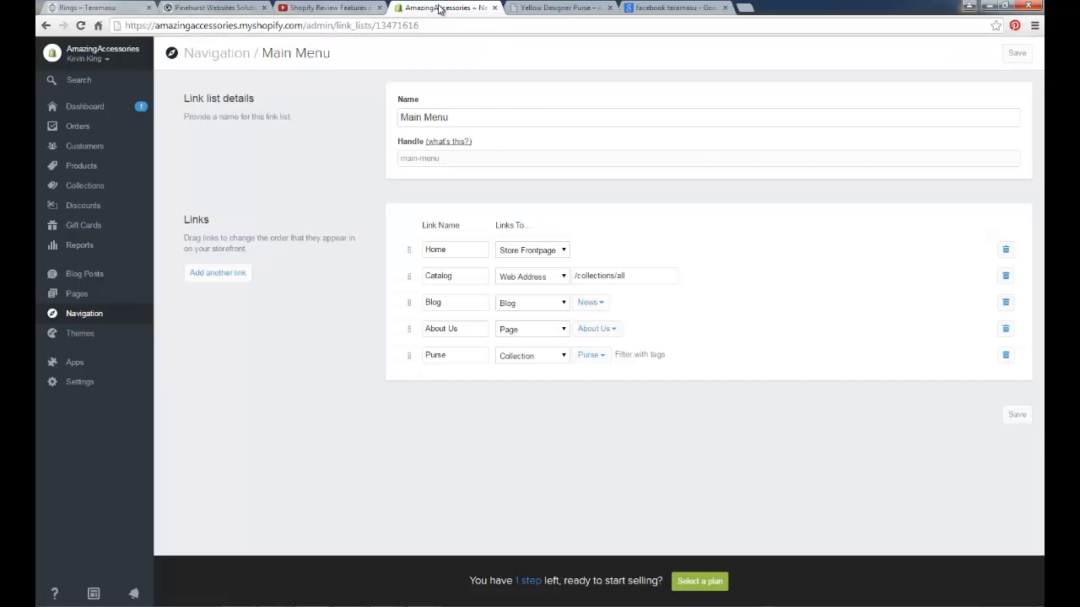
{"action": "mouse_move", "coordinate": [409, 355]}
{"action": "left_mouse_down"}
{"action": "mouse_move", "coordinate": [398, 282]}
{"action": "mouse_move", "coordinate": [410, 354]}
{"action": "mouse_move", "coordinate": [409, 340]}
{"action": "left_mouse_up"}
{"action": "left_click", "coordinate": [409, 360]}
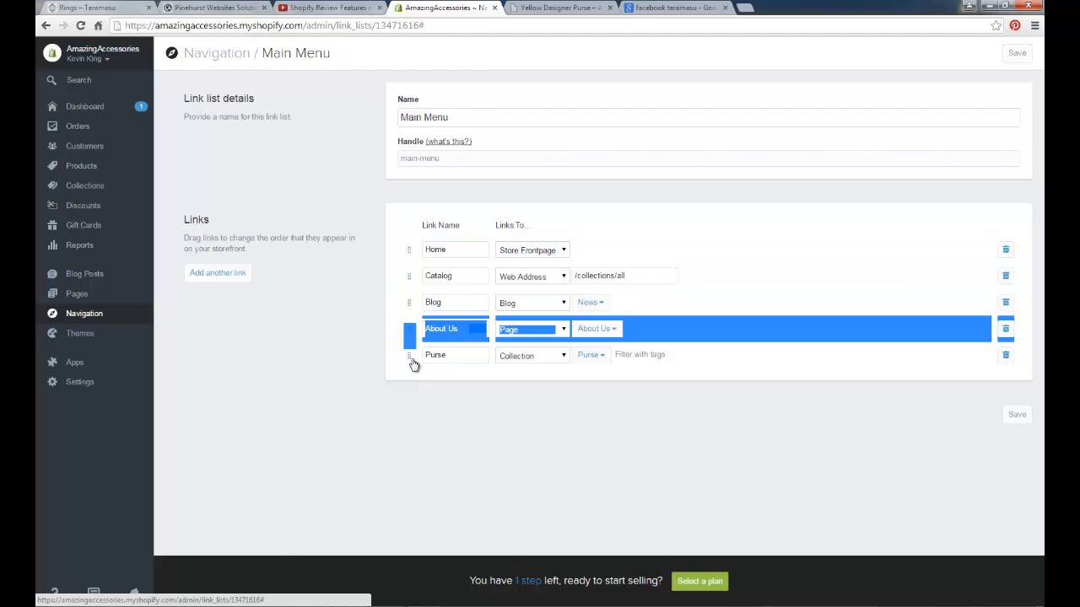
{"action": "left_click", "coordinate": [336, 377]}
{"action": "left_click_drag", "start_coordinate": [410, 361], "coordinate": [410, 274]}
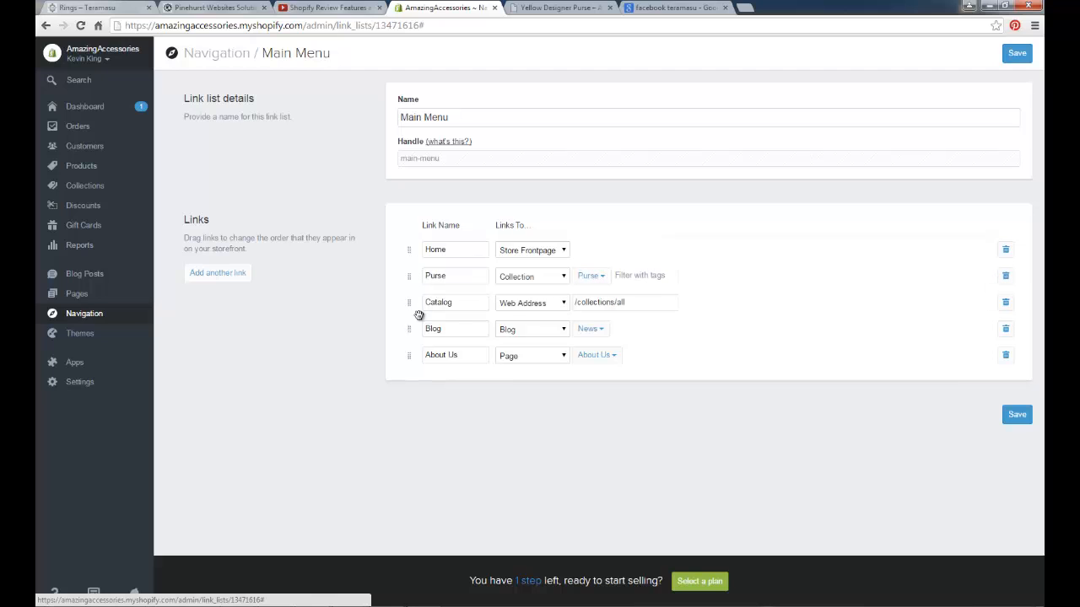
{"action": "left_click", "coordinate": [1018, 415]}
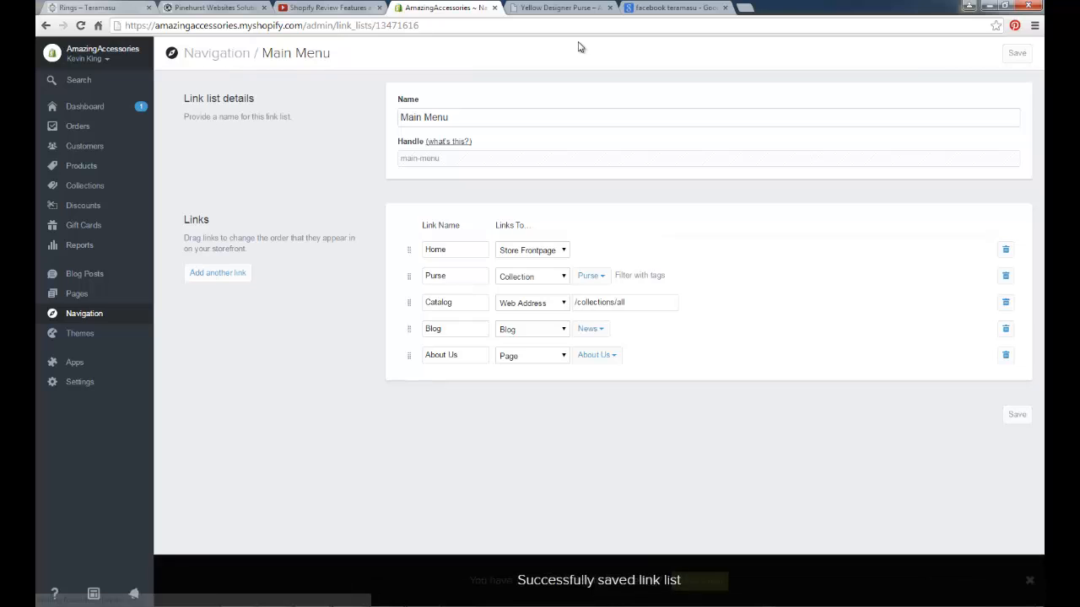
Reload the storefront's product page and check the order of the menu links and the rest of the page.
{"action": "left_click", "coordinate": [569, 10]}
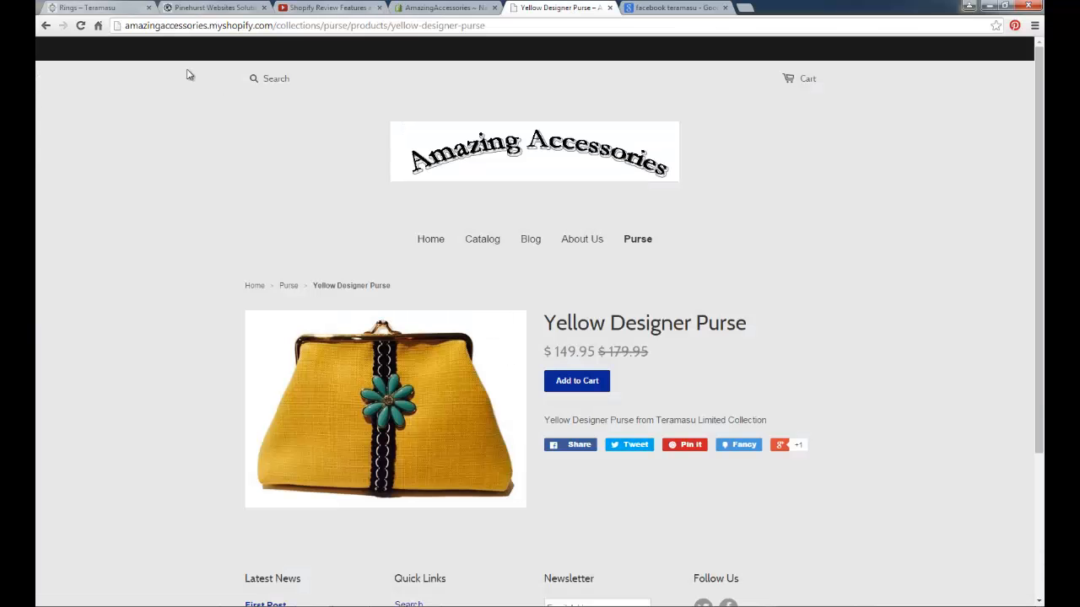
{"action": "left_click", "coordinate": [81, 26]}
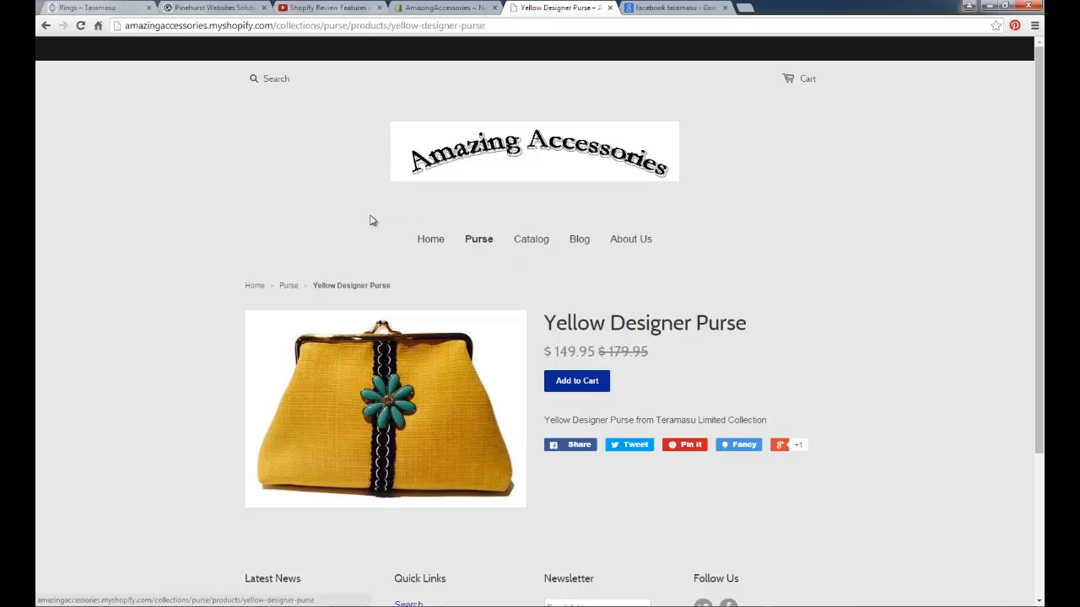
{"action": "scroll", "coordinate": [100, 233], "scroll_direction": "down", "scroll_amount": 3}
{"action": "scroll", "coordinate": [104, 239], "scroll_direction": "up", "scroll_amount": 3}
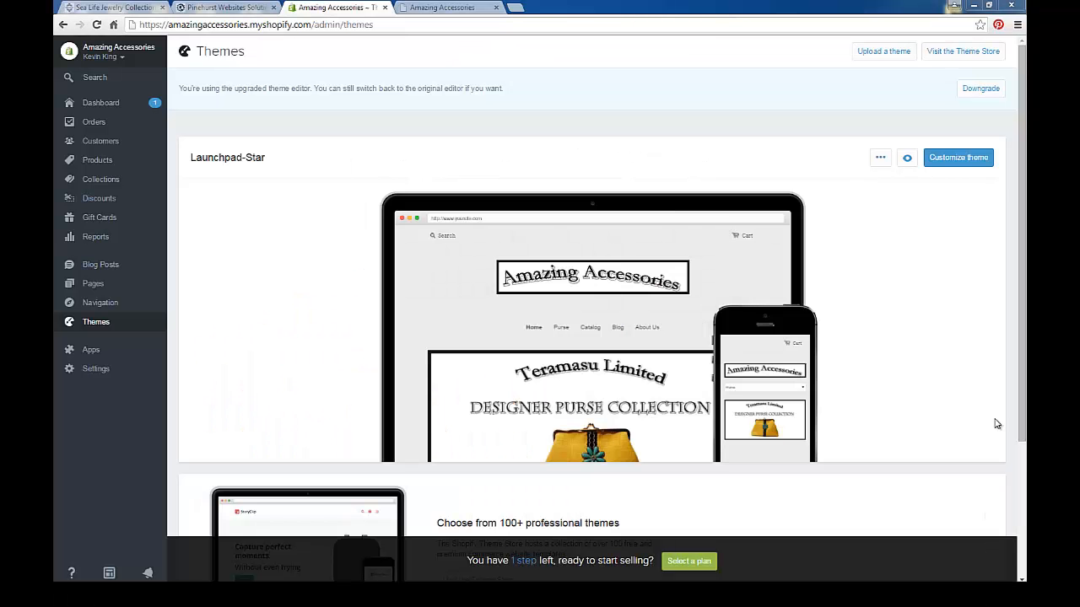
Add a new store page and title it "About Our Store".
{"action": "mouse_move", "coordinate": [681, 335]}
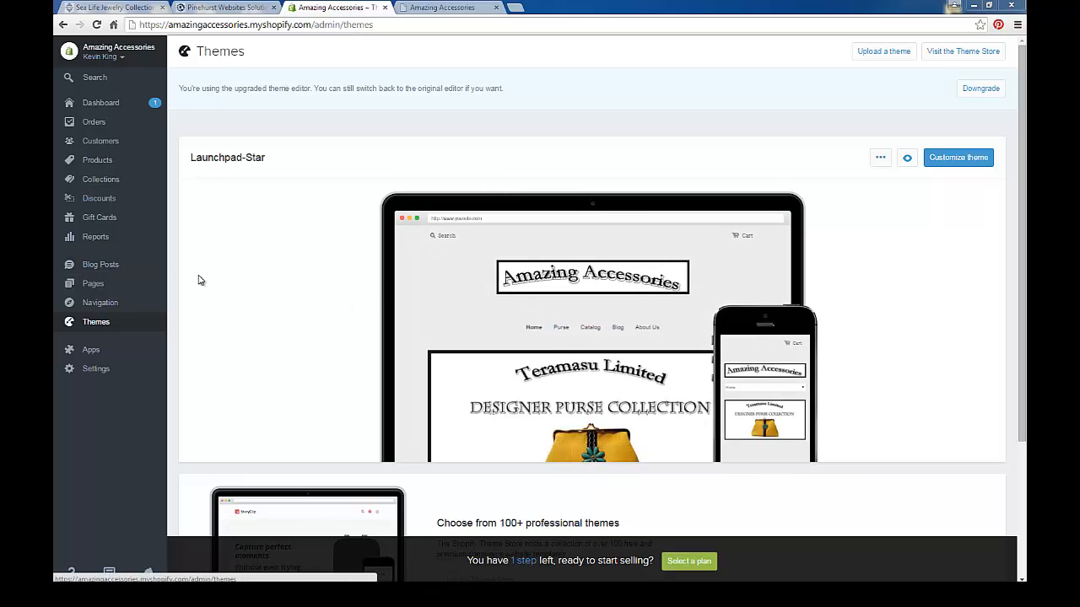
{"action": "left_click", "coordinate": [93, 284]}
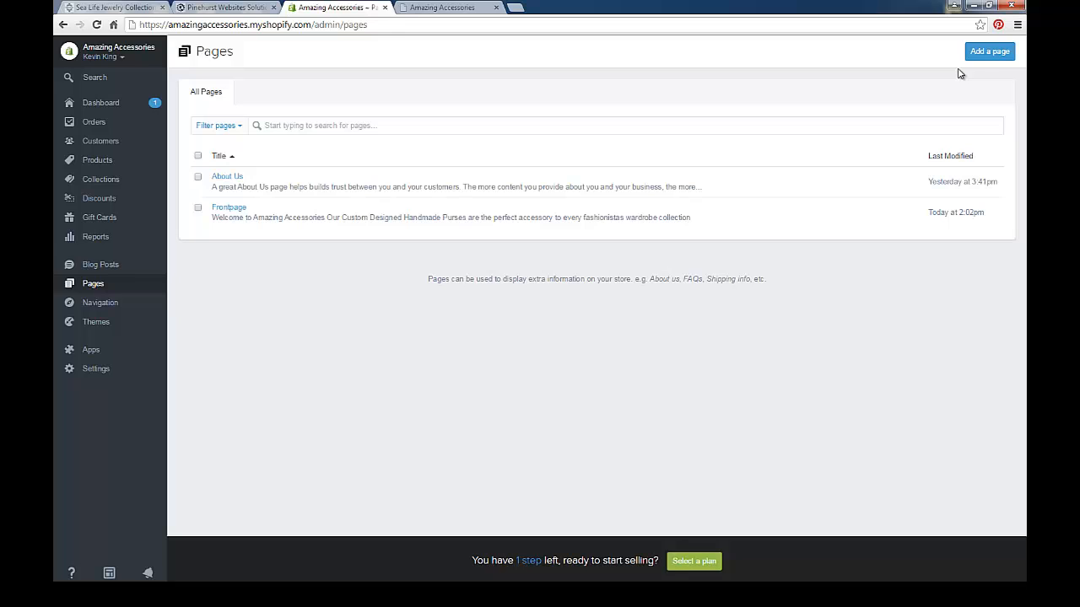
{"action": "left_click", "coordinate": [985, 54]}
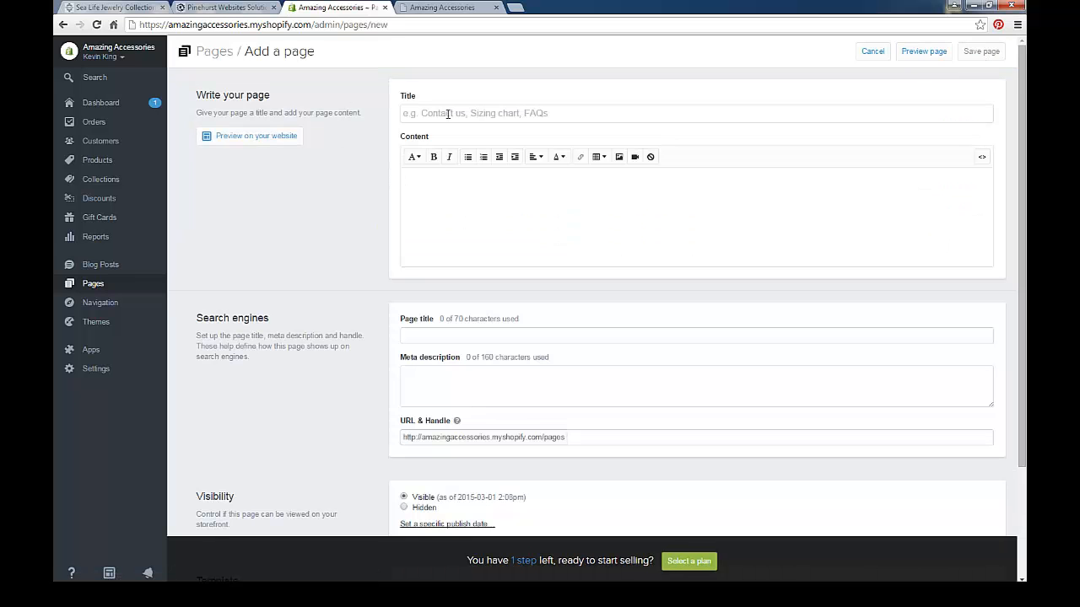
{"action": "left_click", "coordinate": [447, 114]}
{"action": "type", "text": "A"}
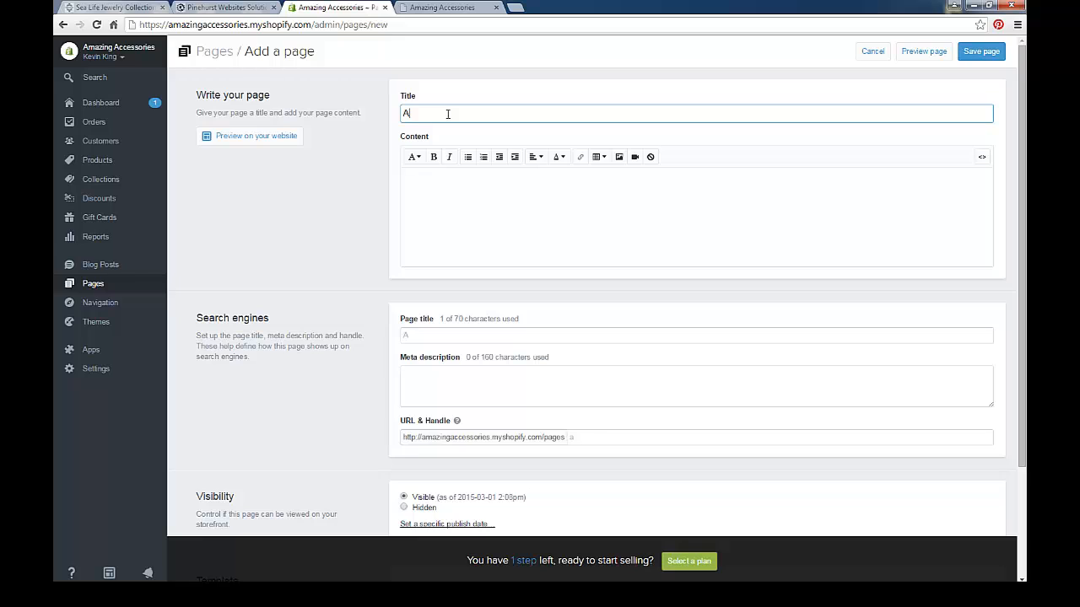
{"action": "type", "text": "bout Our store"}
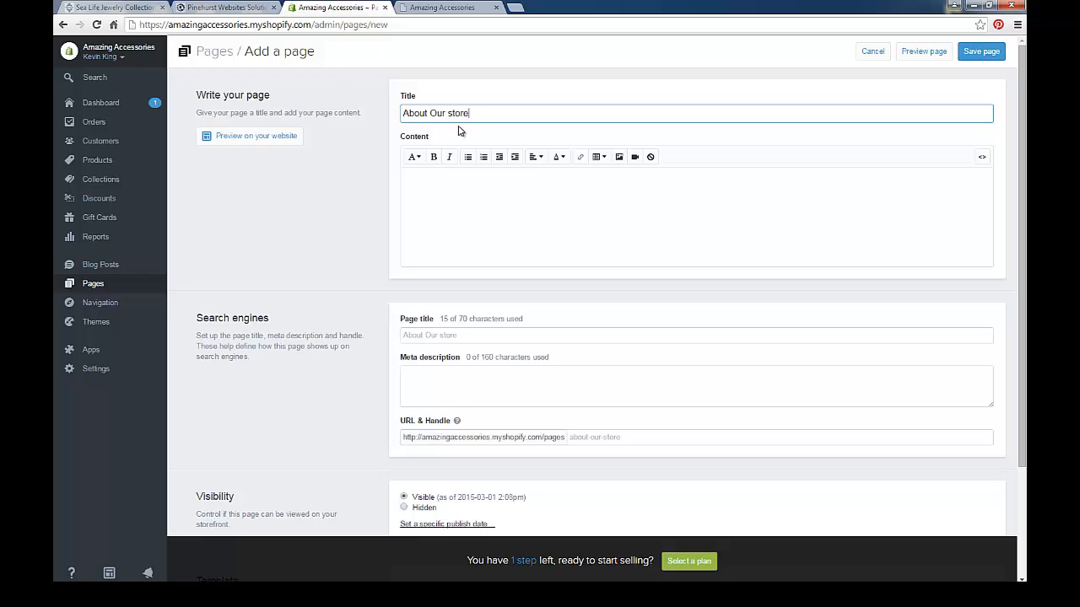
{"action": "key", "text": "BackSpace"}
{"action": "type", "text": "S"}
Paste the copied "Welcome to Amazing Accessories" text as the page content and save the page.
{"action": "left_click", "coordinate": [435, 175]}
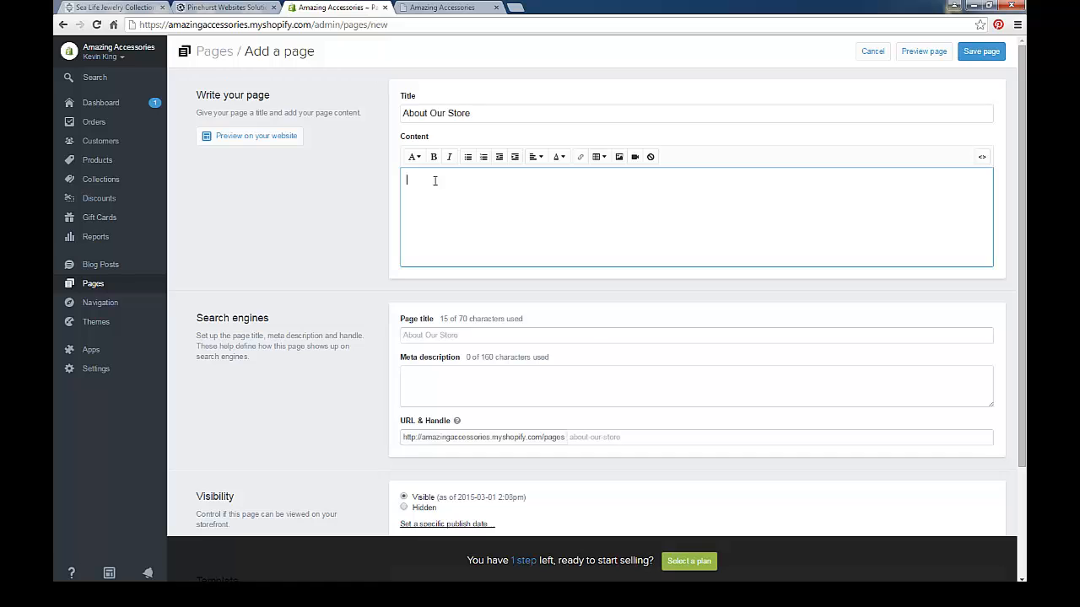
{"action": "right_click", "coordinate": [435, 177]}
{"action": "left_click", "coordinate": [476, 253]}
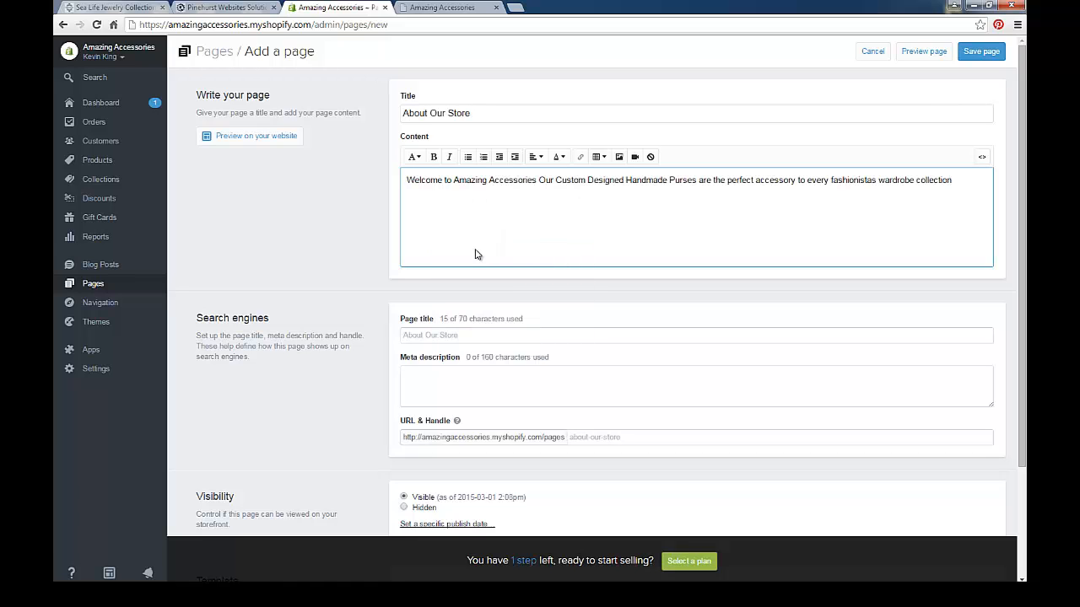
{"action": "left_click", "coordinate": [974, 60]}
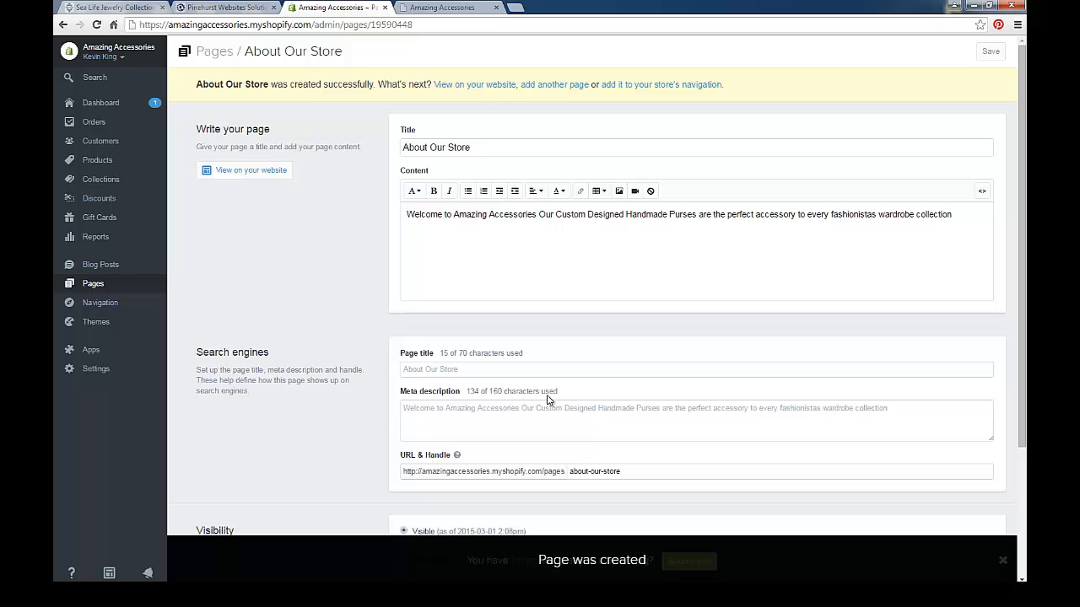
Customize the Launchpad-Star theme's homepage so that Slide #2 is shown in the slideshow banner.
{"action": "left_click", "coordinate": [103, 331]}
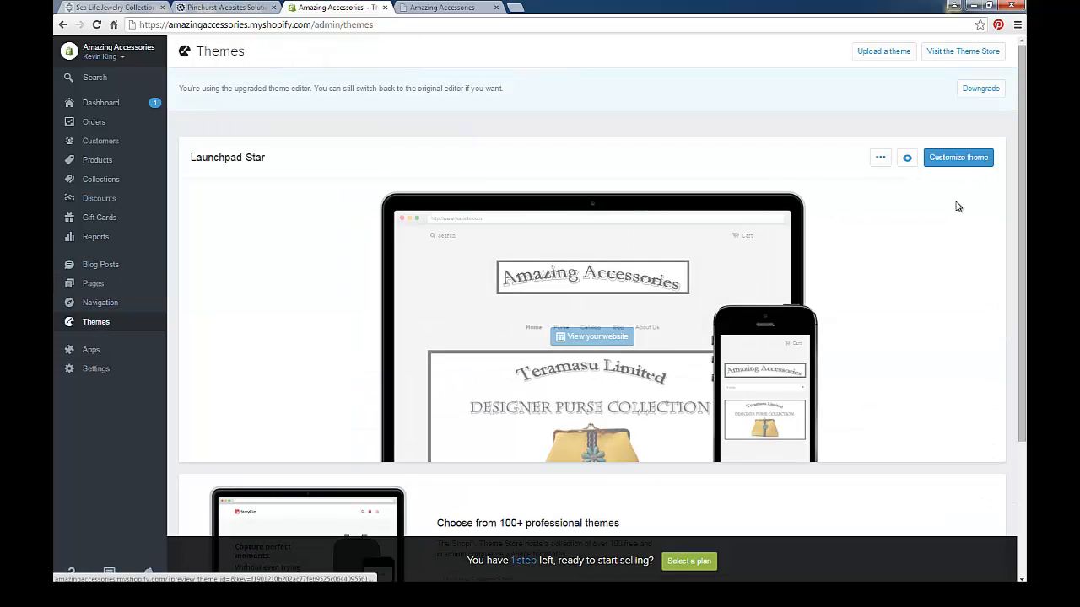
{"action": "left_click", "coordinate": [948, 162]}
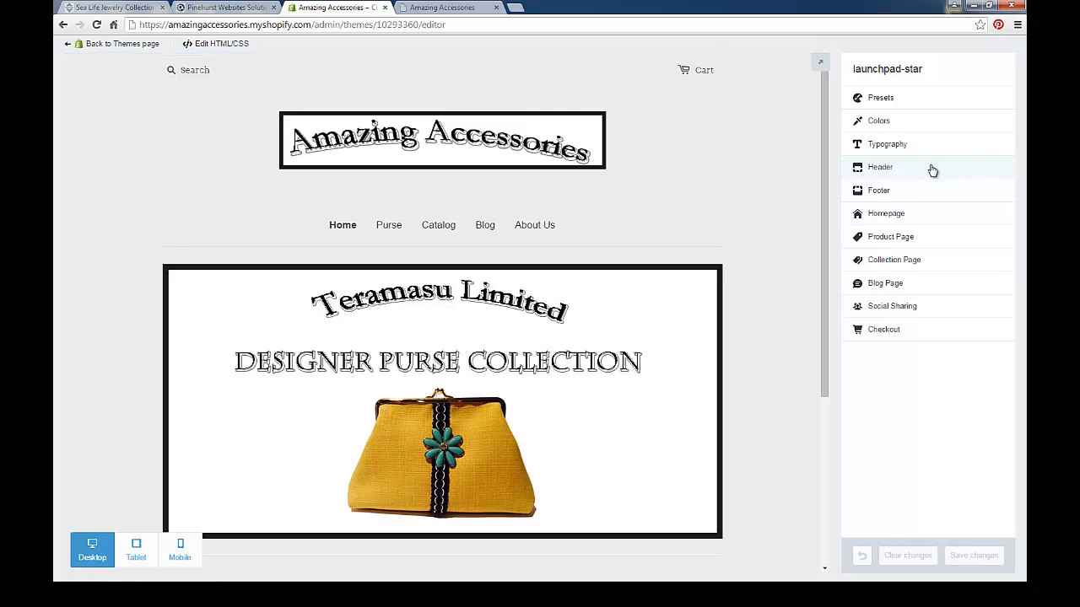
{"action": "left_click", "coordinate": [890, 222]}
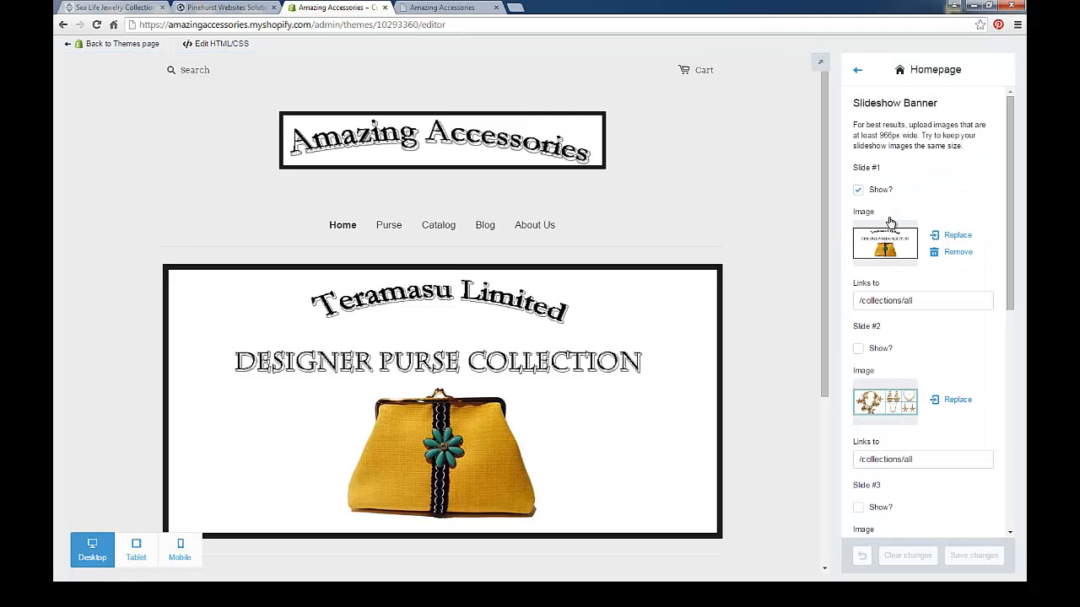
{"action": "left_click", "coordinate": [859, 349]}
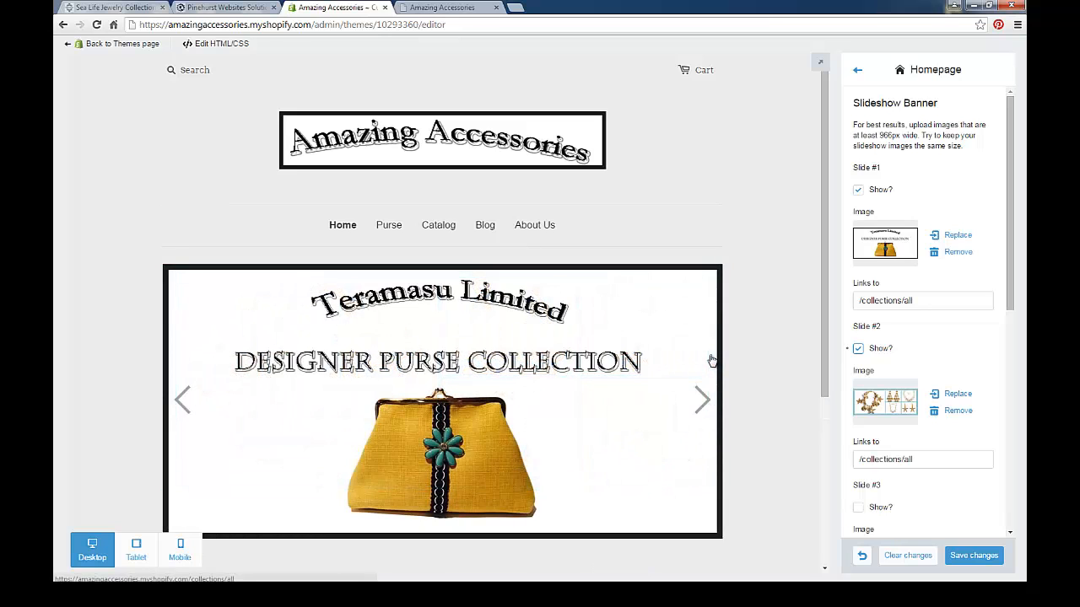
Set the page to show on the homepage to About Our Store and save the theme changes.
{"action": "scroll", "coordinate": [711, 359], "scroll_direction": "down", "scroll_amount": 3}
{"action": "scroll", "coordinate": [884, 379], "scroll_direction": "down", "scroll_amount": 5}
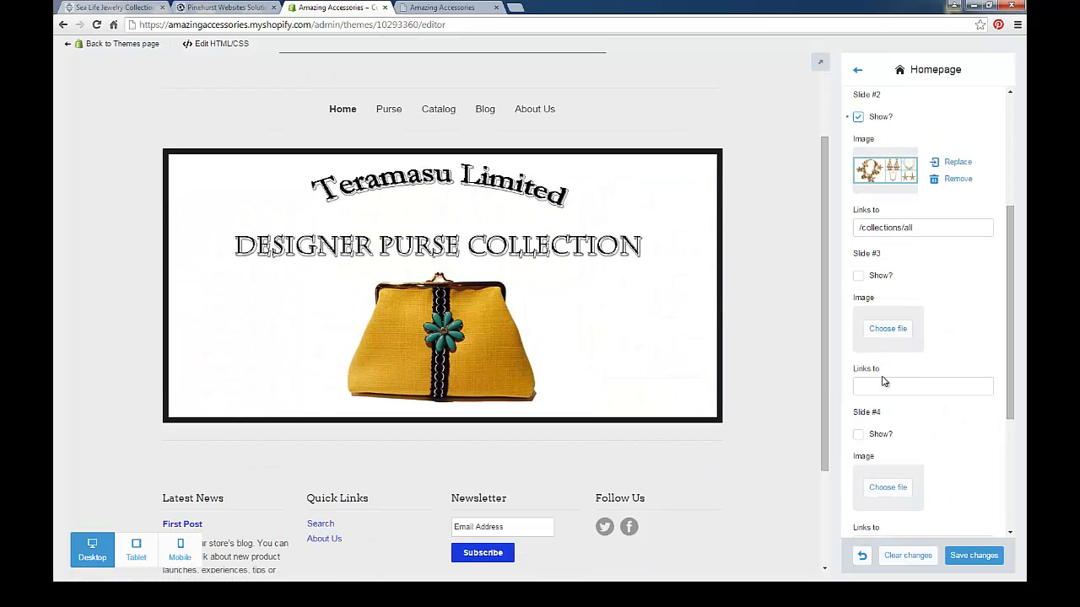
{"action": "scroll", "coordinate": [875, 283], "scroll_direction": "down", "scroll_amount": 2}
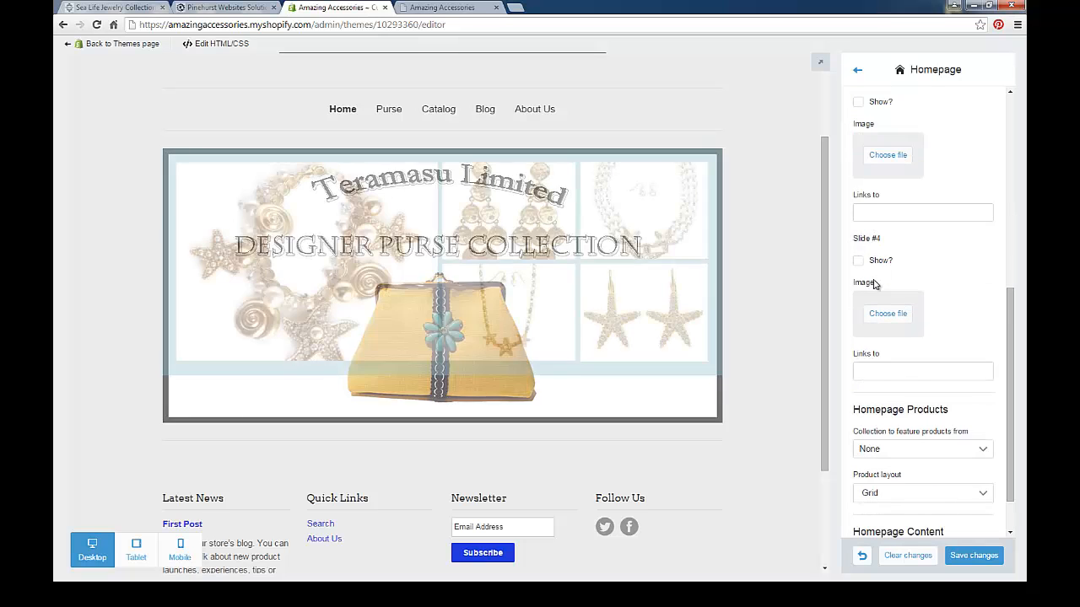
{"action": "scroll", "coordinate": [874, 283], "scroll_direction": "down", "scroll_amount": 1}
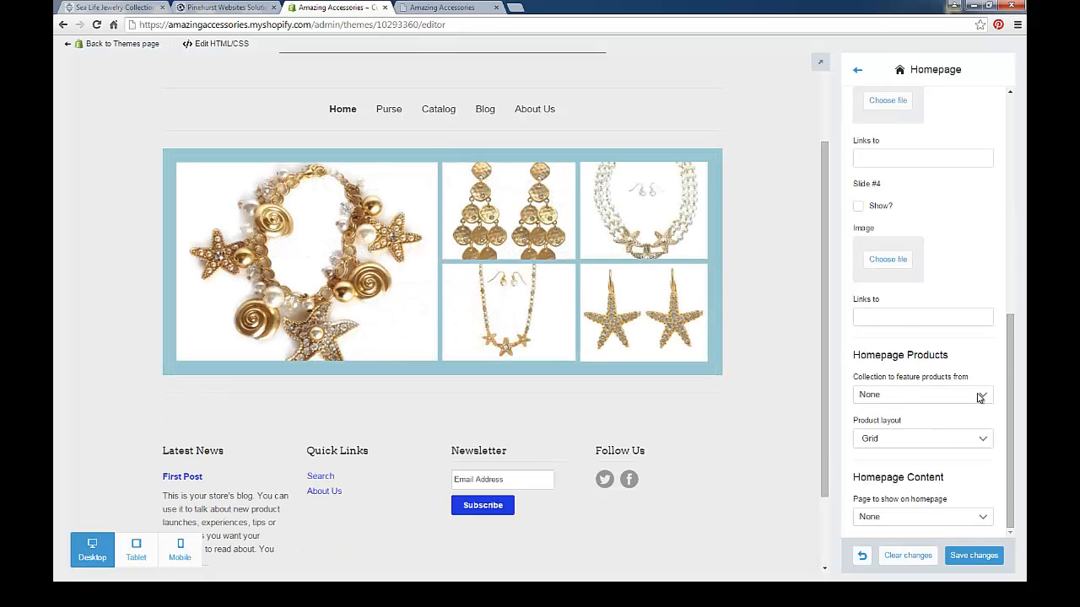
{"action": "left_click", "coordinate": [982, 517]}
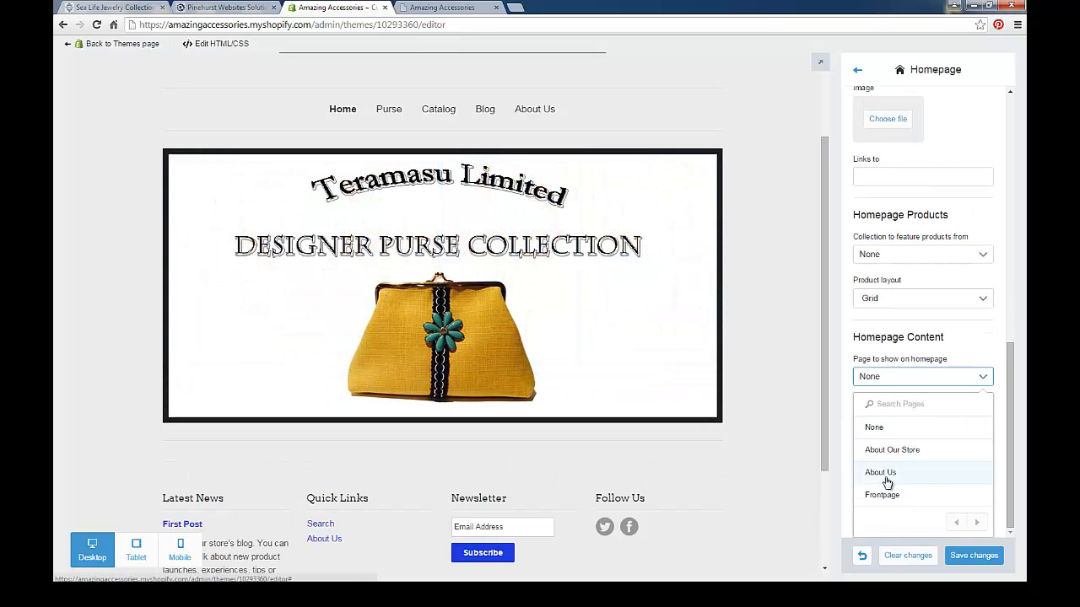
{"action": "left_click", "coordinate": [883, 453]}
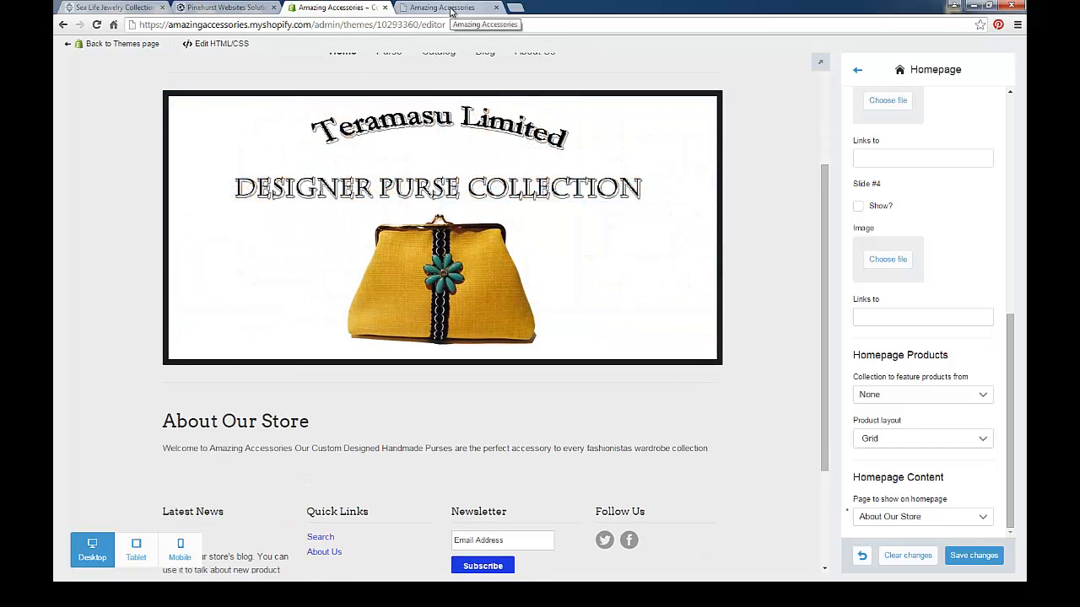
{"action": "left_click", "coordinate": [978, 559]}
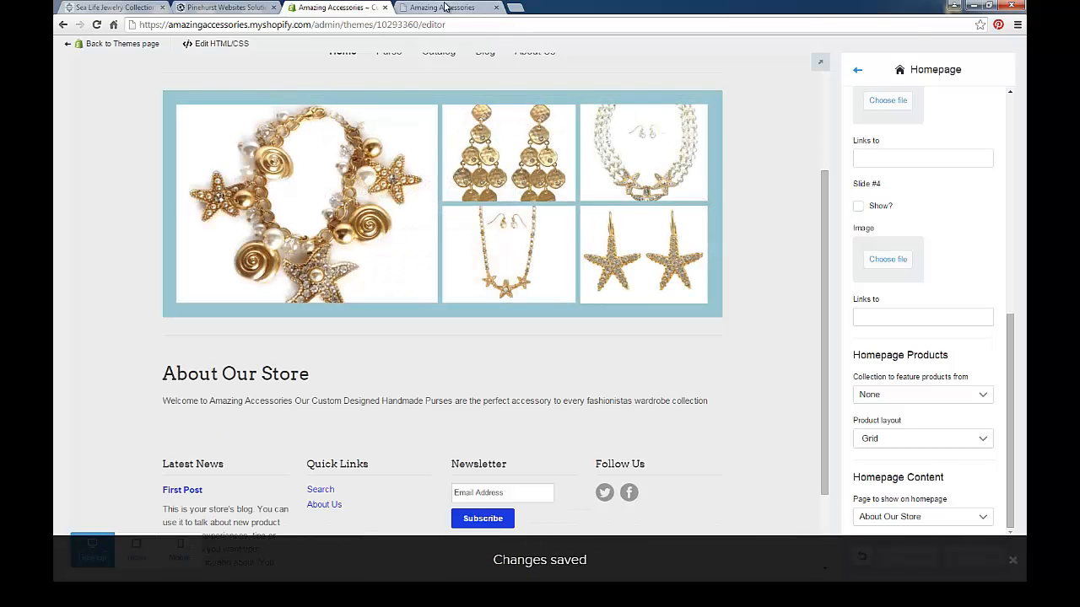
Reload the storefront and check the slideshow banner and the About Our Store section on the homepage.
{"action": "left_click", "coordinate": [445, 7]}
{"action": "left_click", "coordinate": [97, 26]}
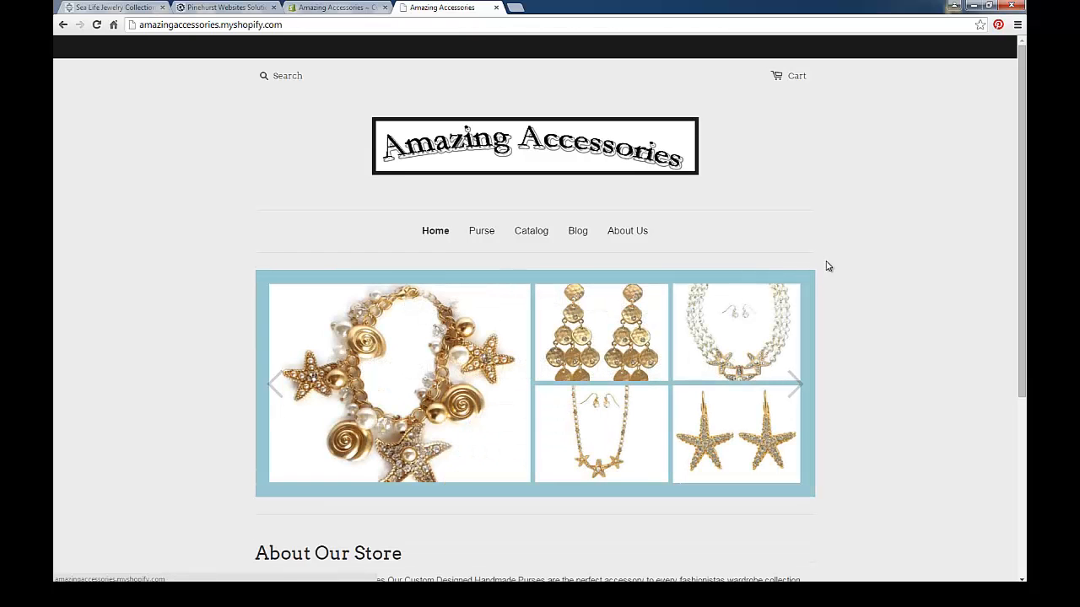
{"action": "scroll", "coordinate": [274, 536], "scroll_direction": "down", "scroll_amount": 2}
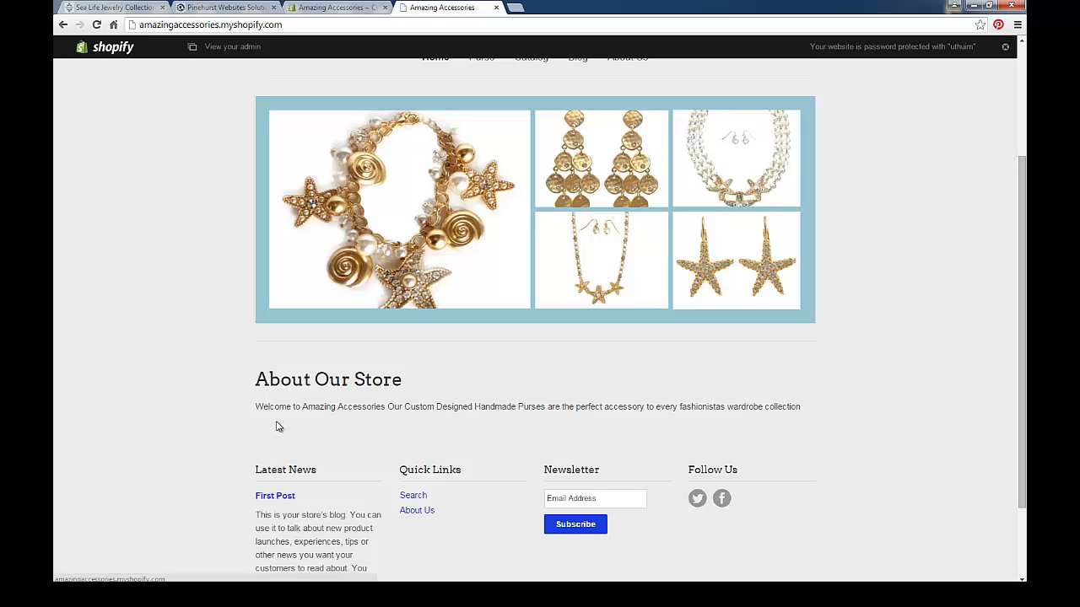
{"action": "scroll", "coordinate": [225, 376], "scroll_direction": "up", "scroll_amount": 2}
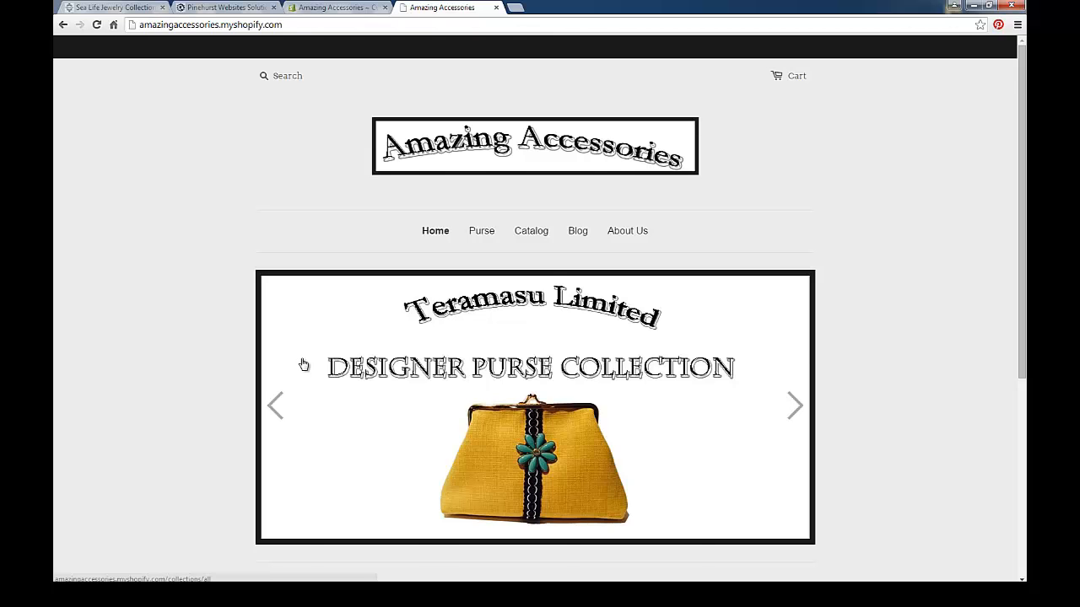
{"action": "scroll", "coordinate": [312, 346], "scroll_direction": "down", "scroll_amount": 1}
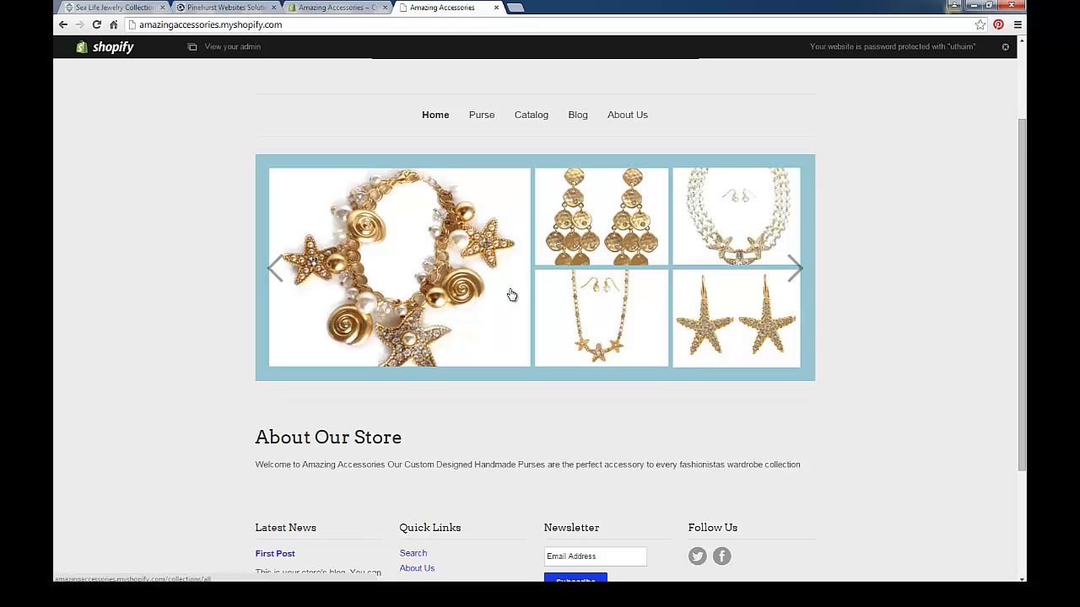
Follow the jewelry slide to the product catalog, view the Yellow Designer Purse's enlarged image, close it and return to the homepage.
{"action": "left_click", "coordinate": [511, 294]}
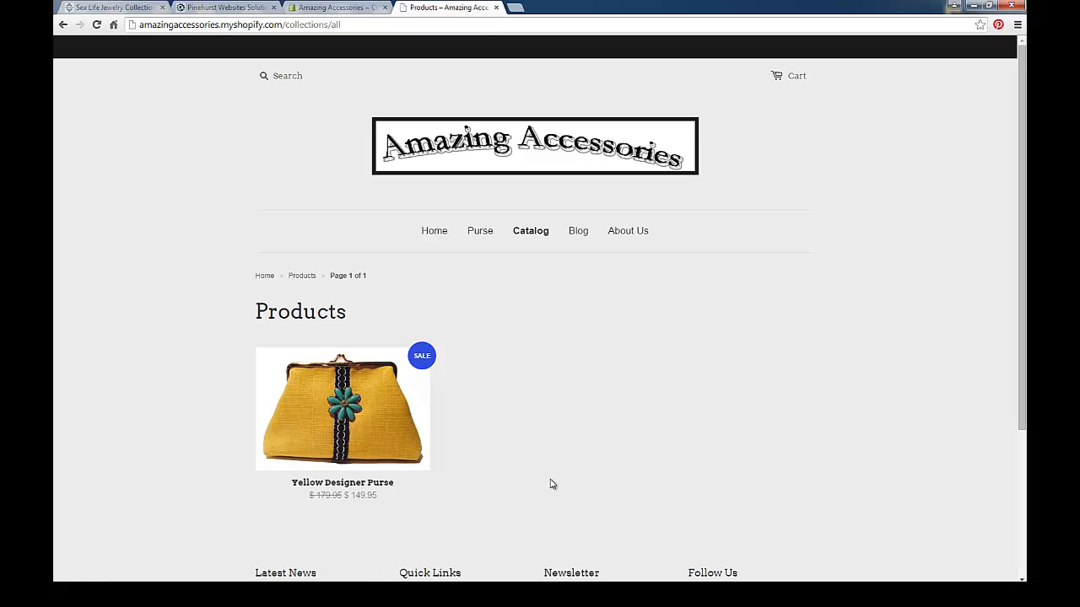
{"action": "left_click", "coordinate": [389, 422]}
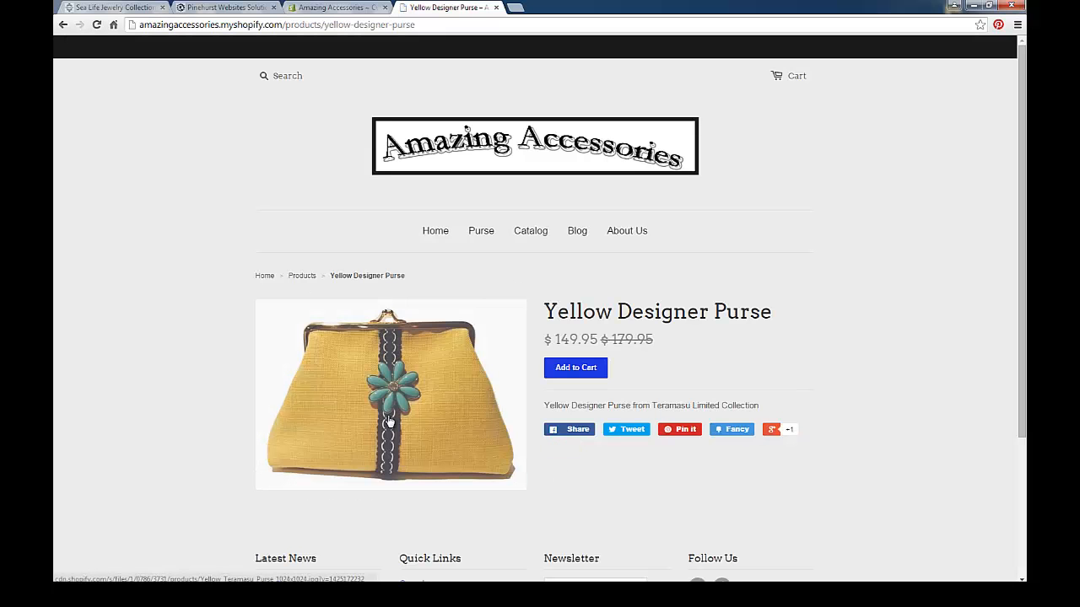
{"action": "left_click", "coordinate": [390, 422]}
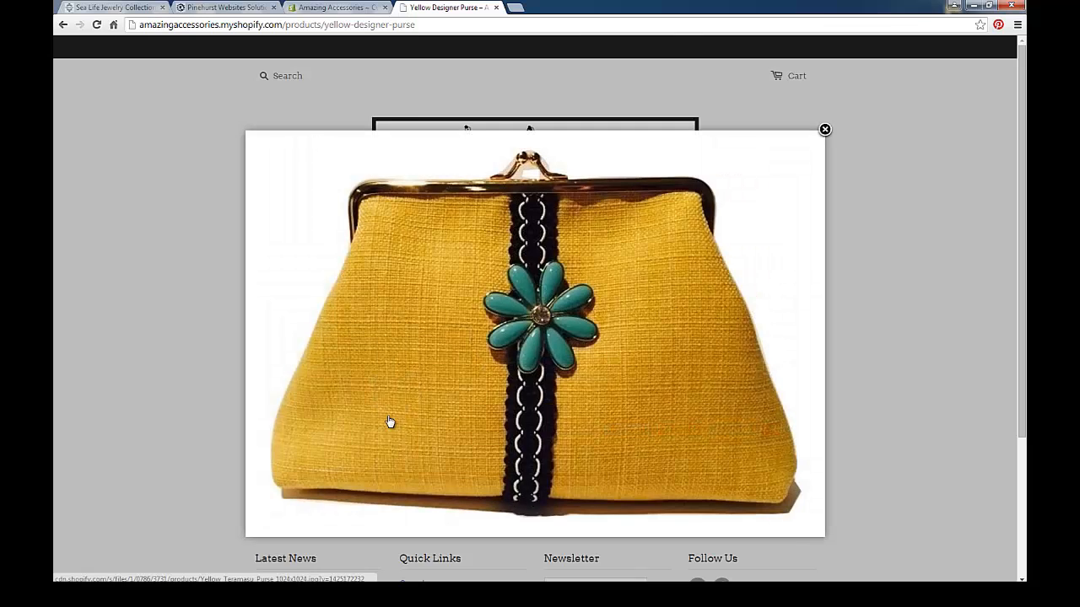
{"action": "left_click", "coordinate": [825, 131]}
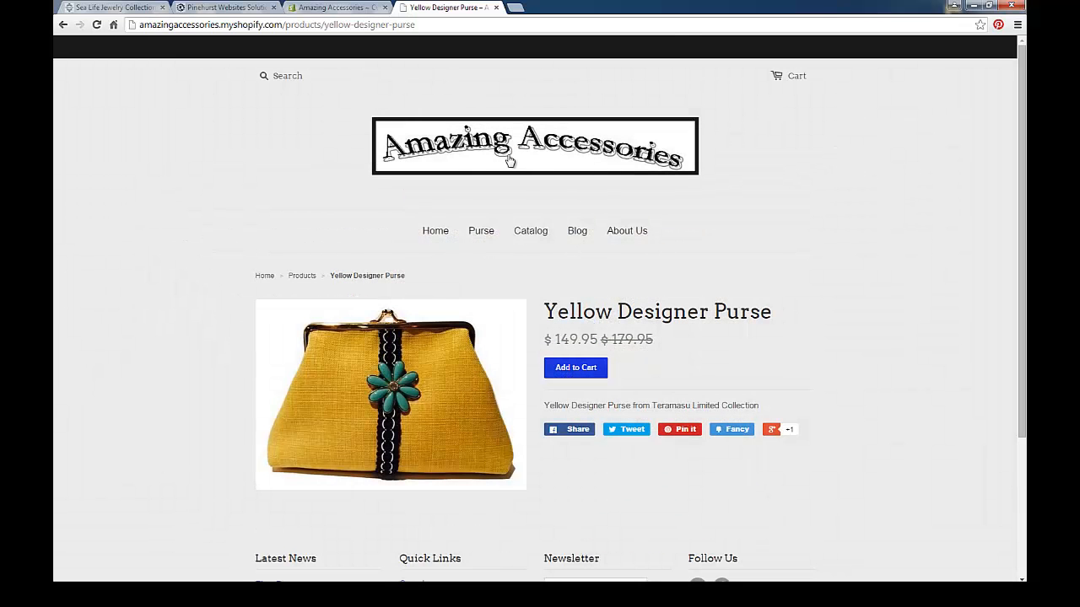
{"action": "left_click", "coordinate": [509, 161]}
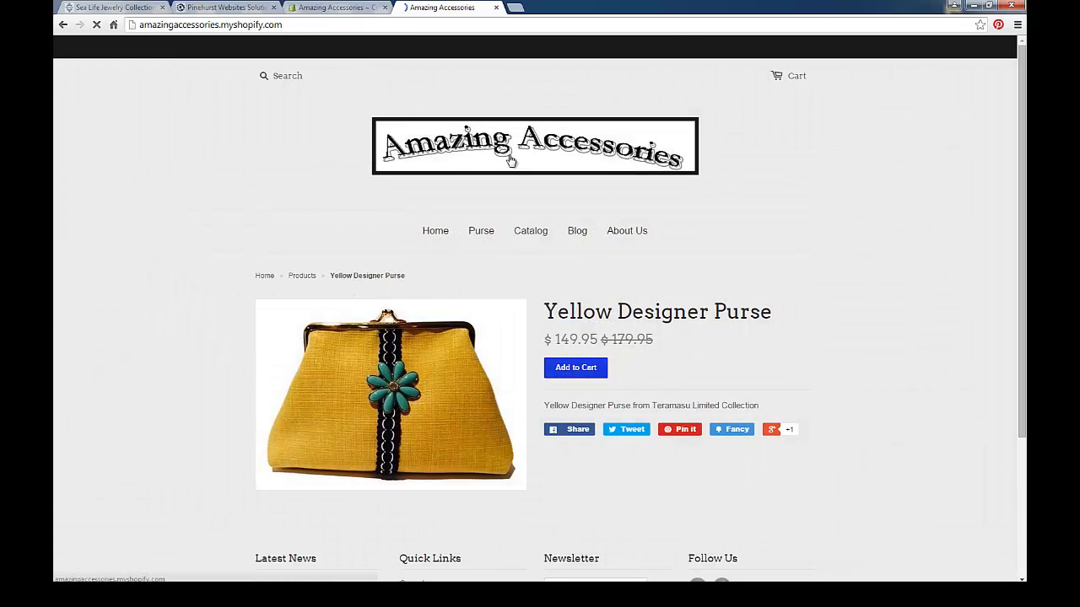
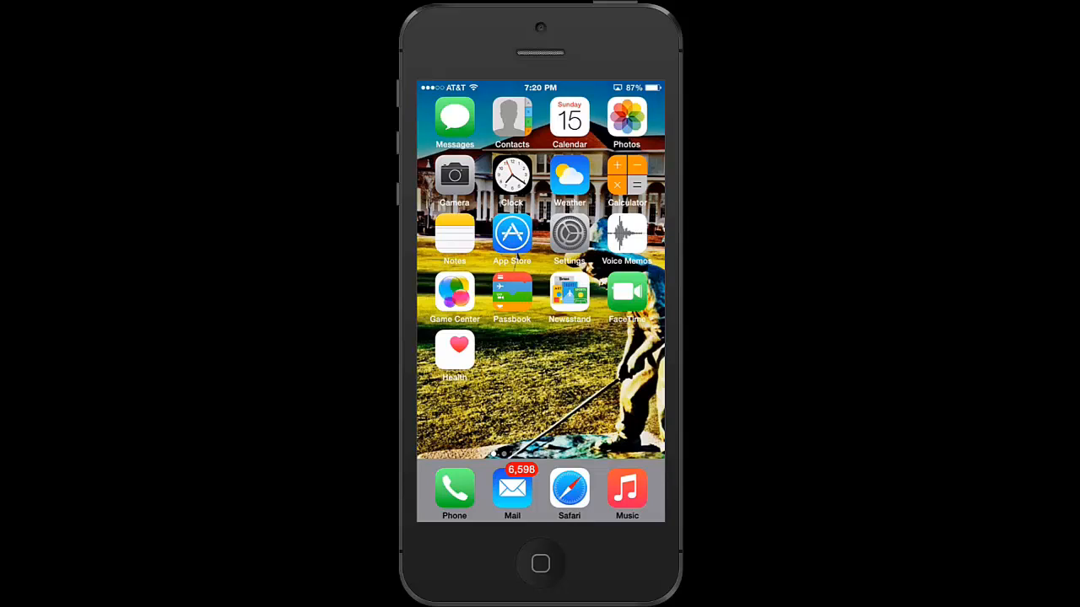
Switch to the iPhone's Camera app, photograph the yellow purse and return to the home screen.
{"action": "left_click", "coordinate": [454, 174]}
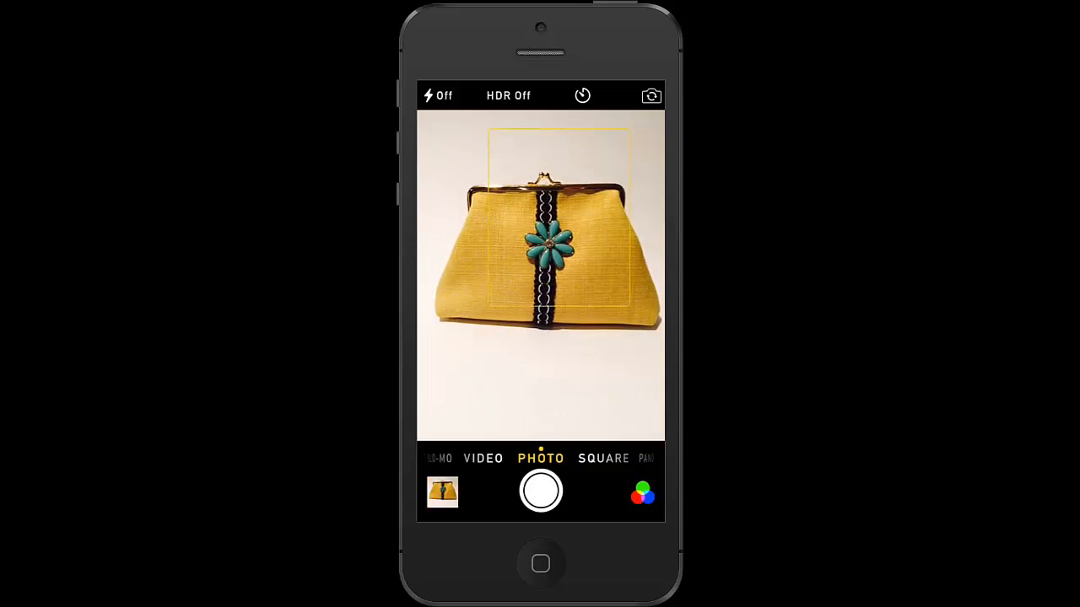
{"action": "key", "text": "Home"}
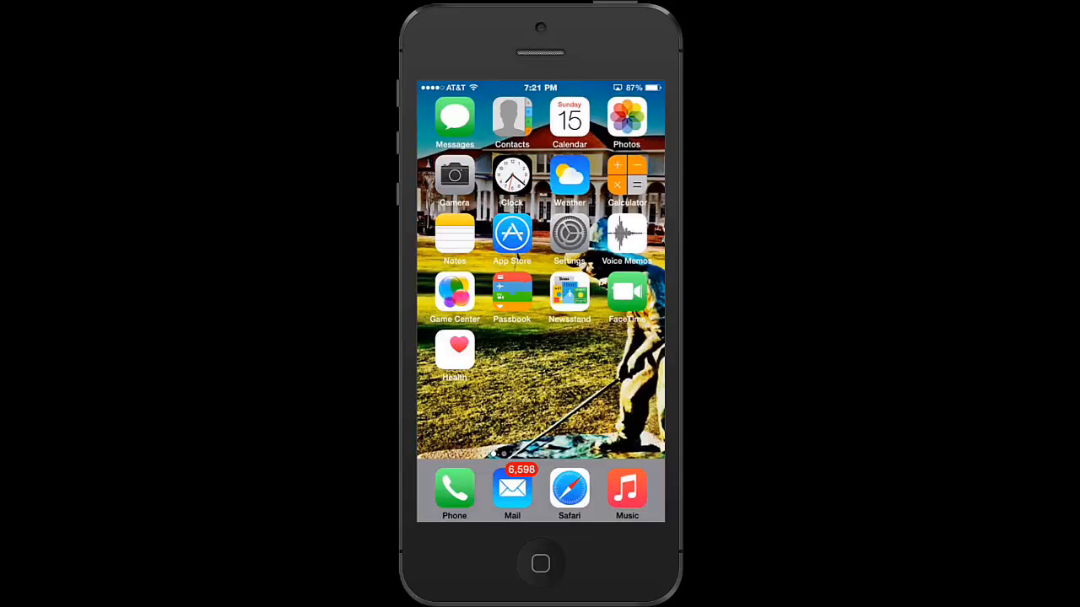
Find the Google Drive app with the iPhone's Spotlight Search and open it.
{"action": "left_click_drag", "start_coordinate": [540, 253], "coordinate": [540, 363]}
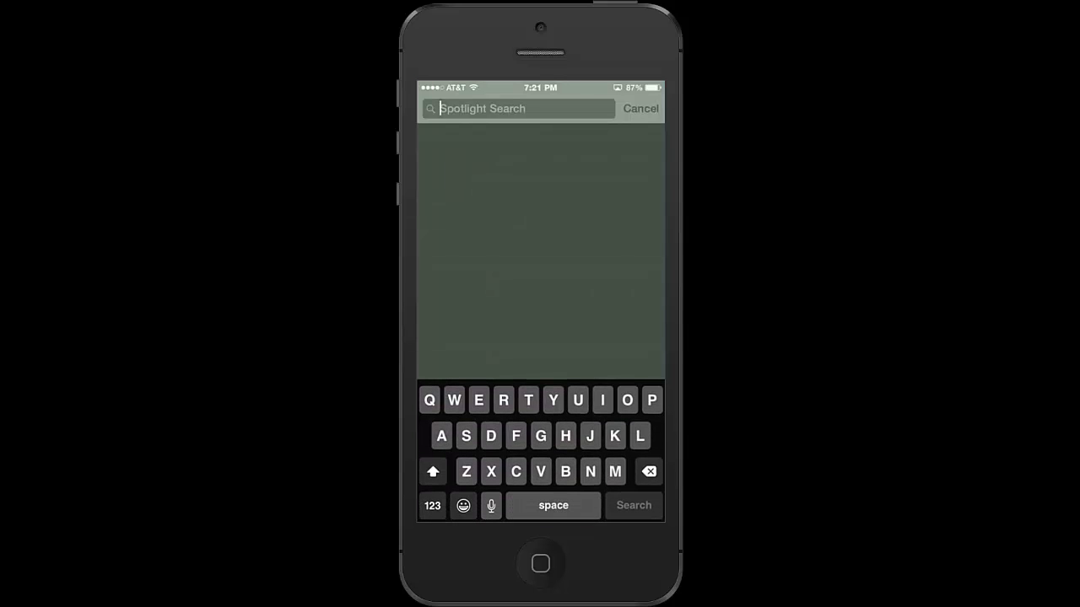
{"action": "type", "text": "dr"}
{"action": "key", "text": "Home"}
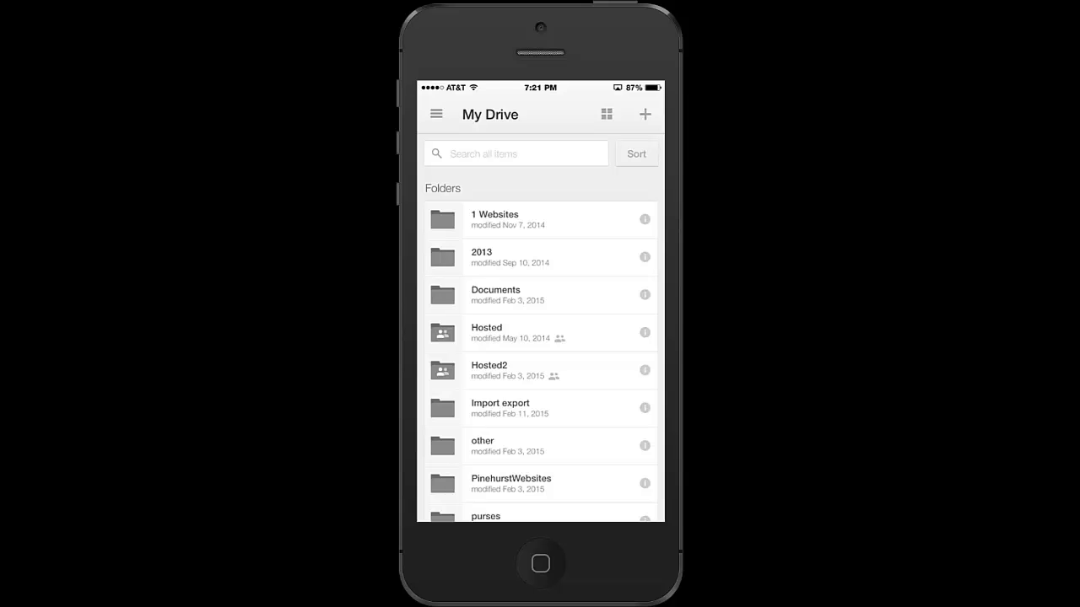
Upload the yellow purse photo from the Camera Roll to My Drive and leave the Drive app.
{"action": "left_click", "coordinate": [645, 114]}
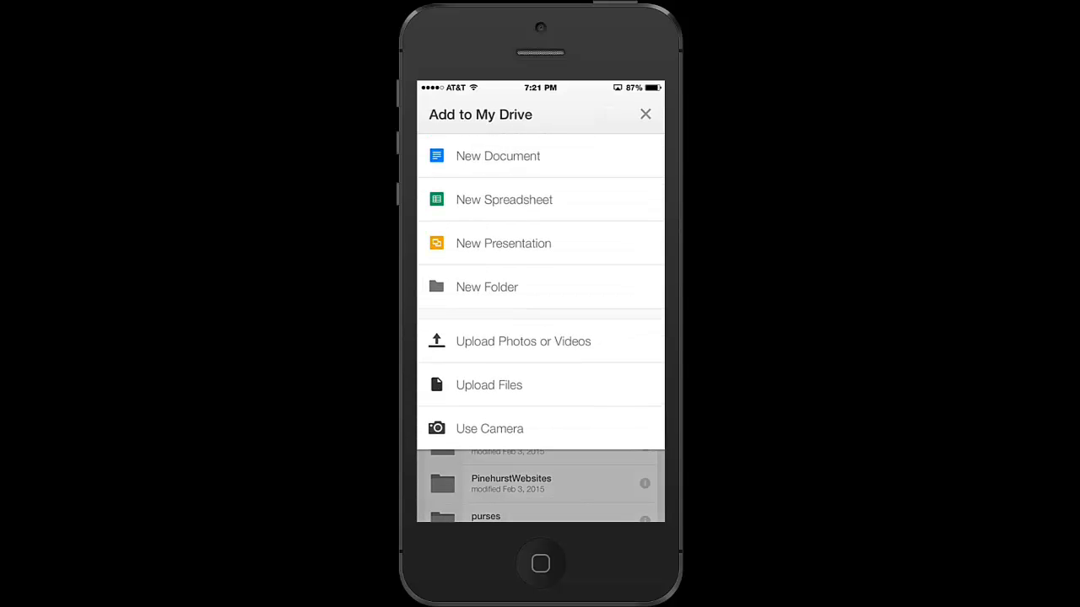
{"action": "left_click", "coordinate": [523, 341]}
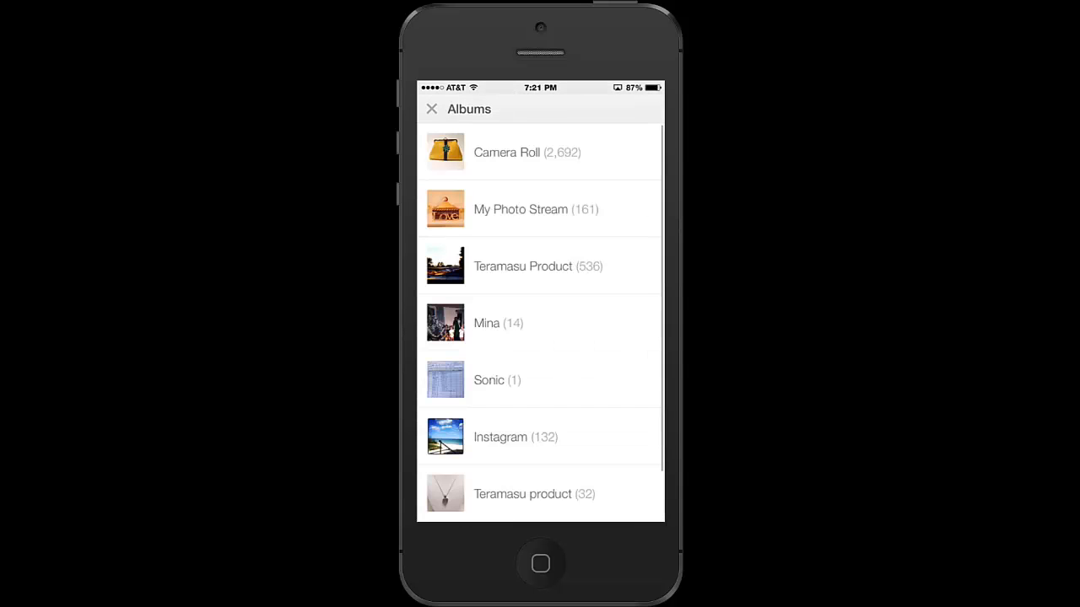
{"action": "left_click", "coordinate": [506, 151]}
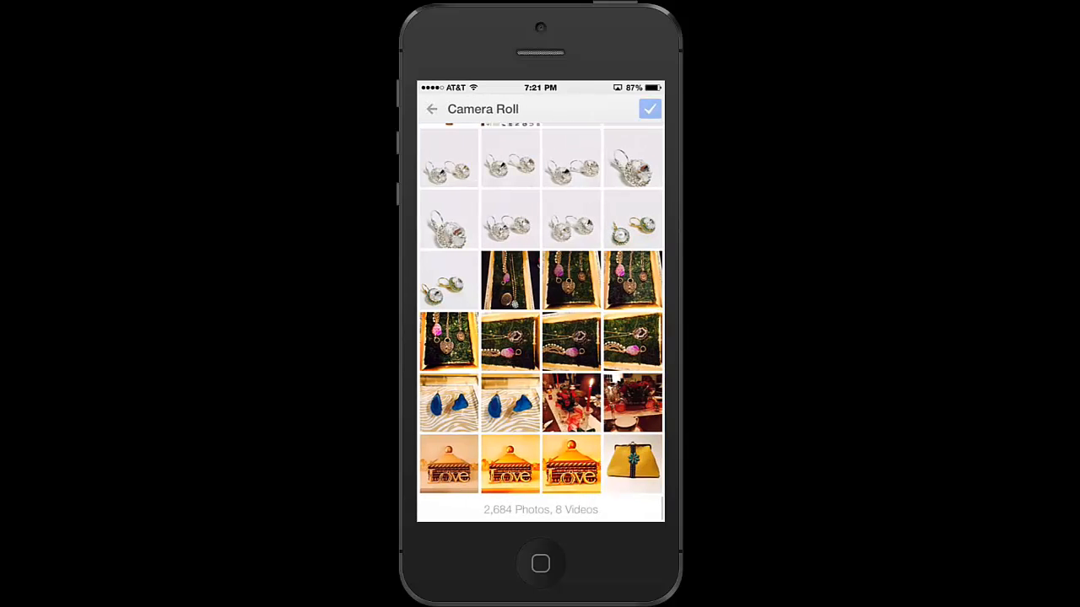
{"action": "left_click", "coordinate": [632, 463]}
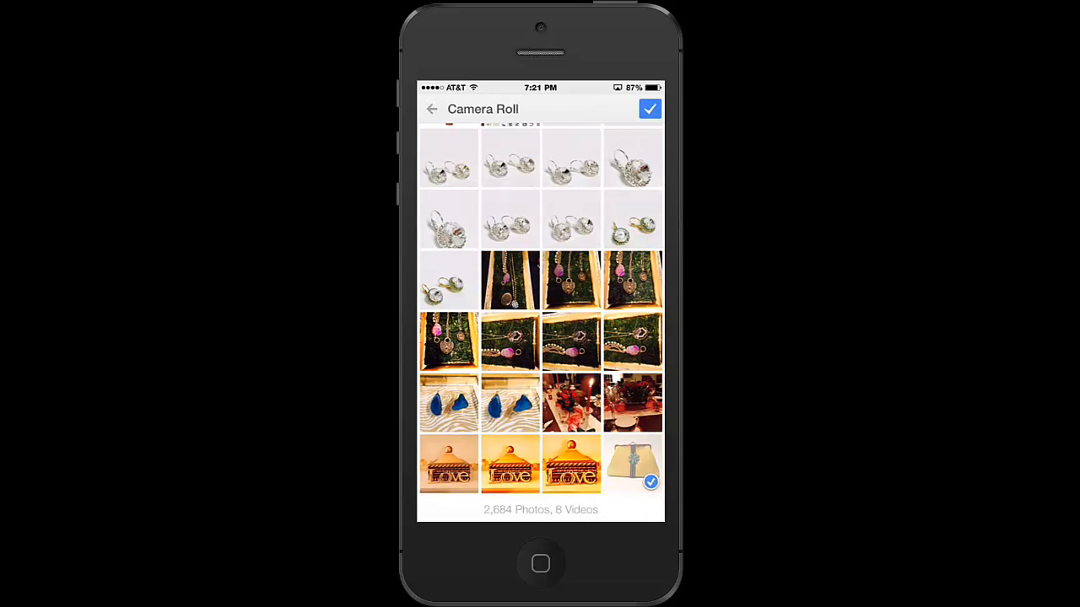
{"action": "left_click", "coordinate": [649, 109]}
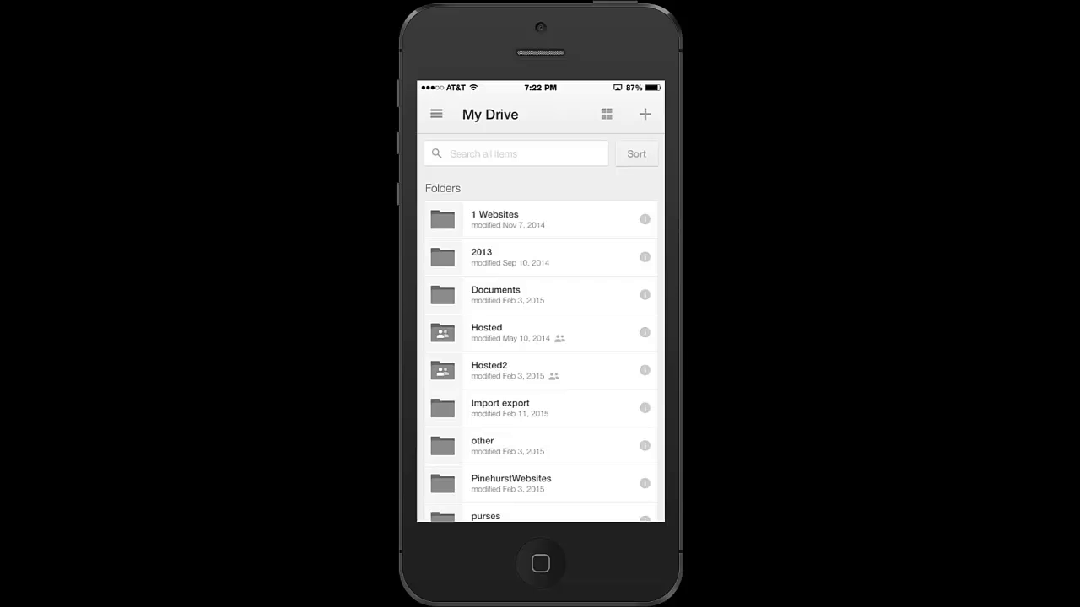
{"action": "key", "text": "Home"}
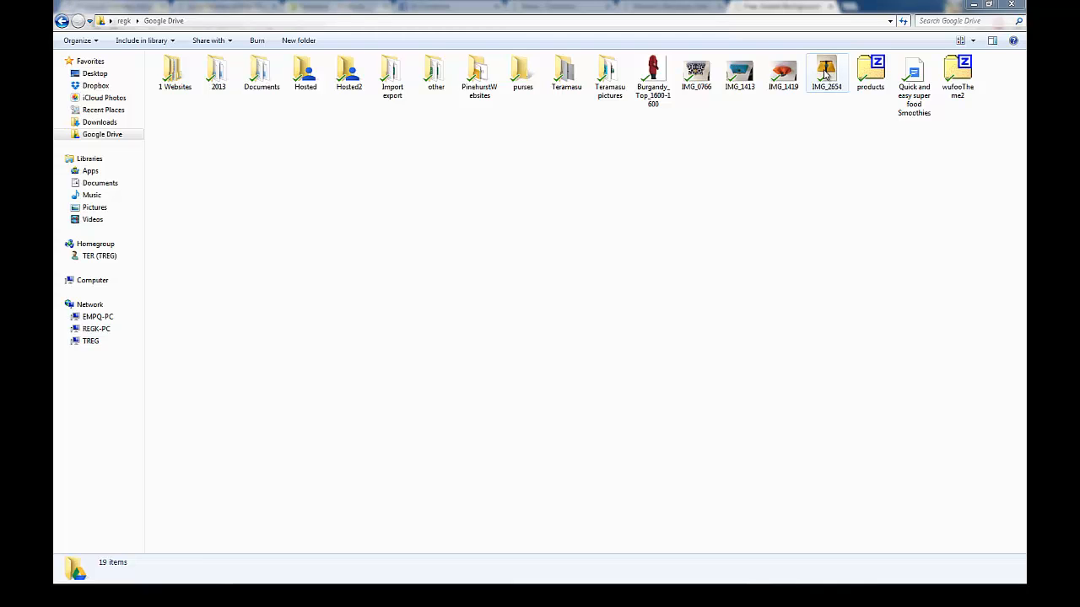
Switch to the Background Burner page in the computer's browser and upload IMG_2654 from the Google Drive folder.
{"action": "left_click", "coordinate": [975, 5]}
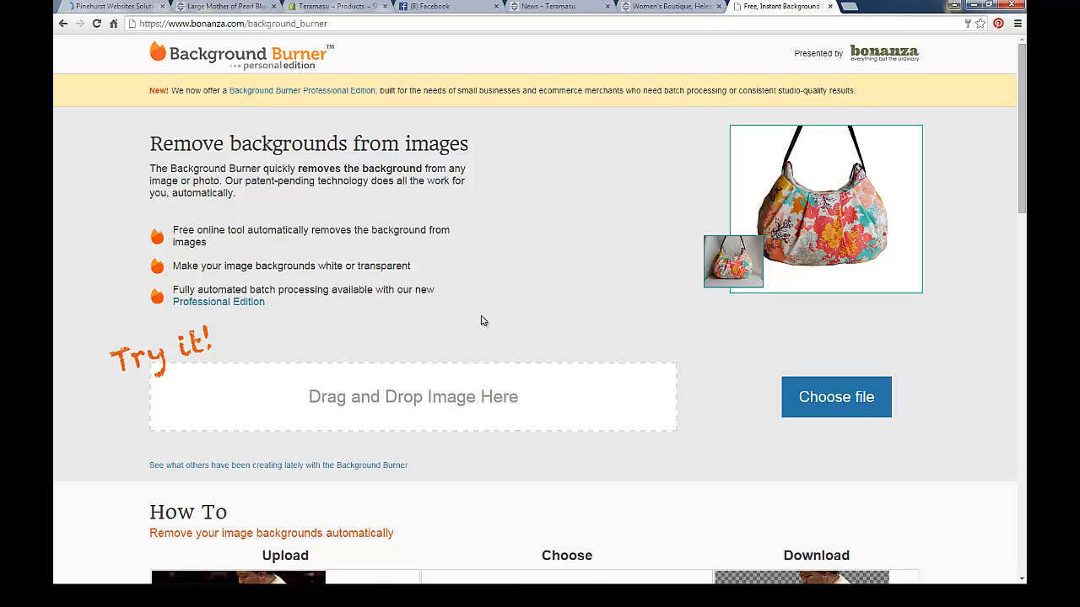
{"action": "left_click", "coordinate": [830, 404]}
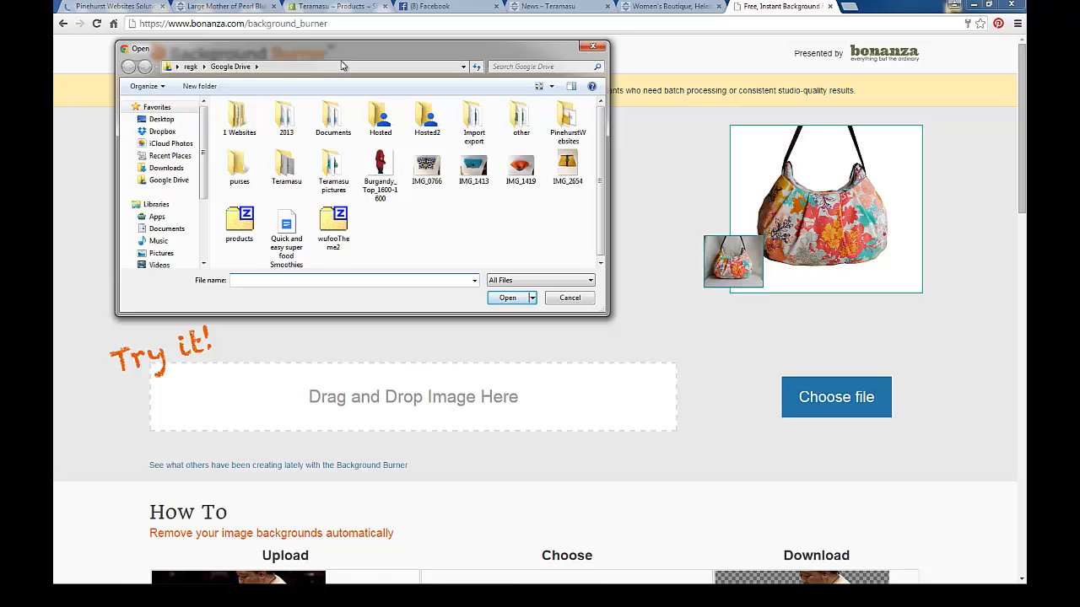
{"action": "left_click_drag", "start_coordinate": [339, 54], "coordinate": [344, 95]}
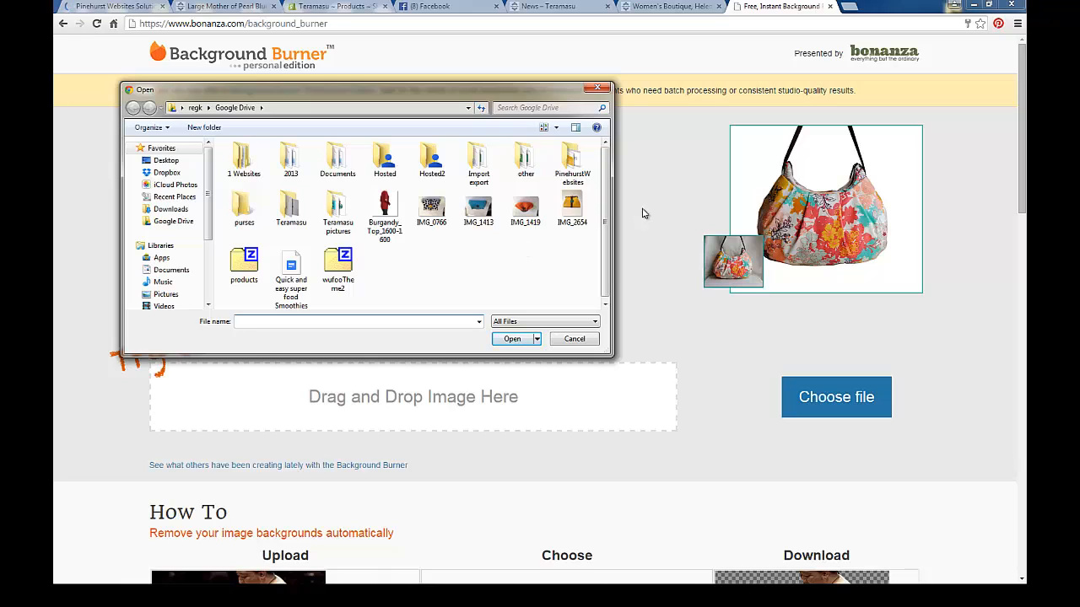
{"action": "left_click", "coordinate": [573, 207]}
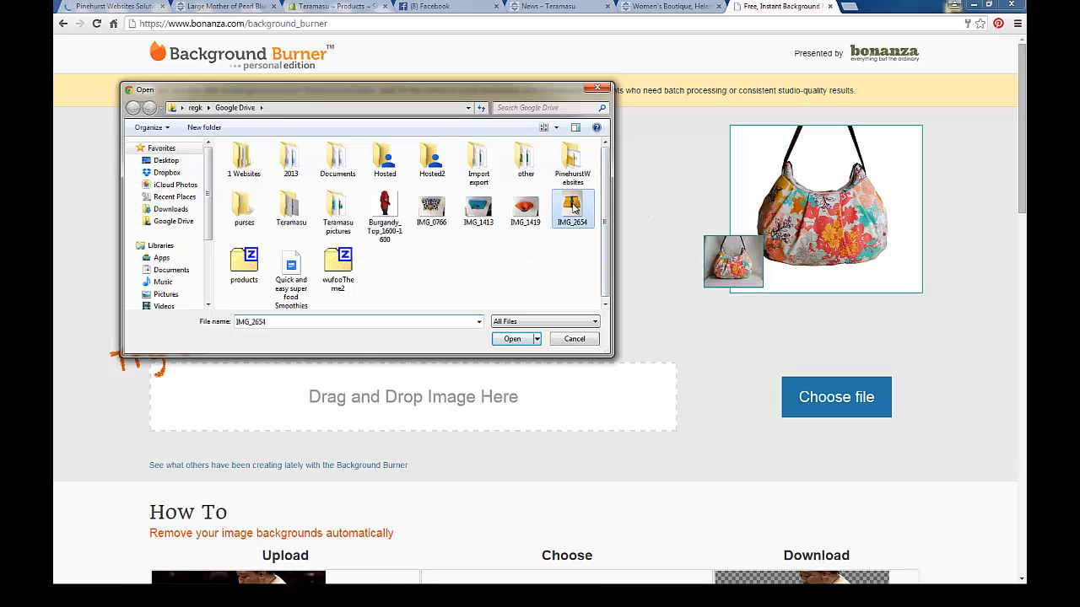
{"action": "left_click", "coordinate": [512, 338]}
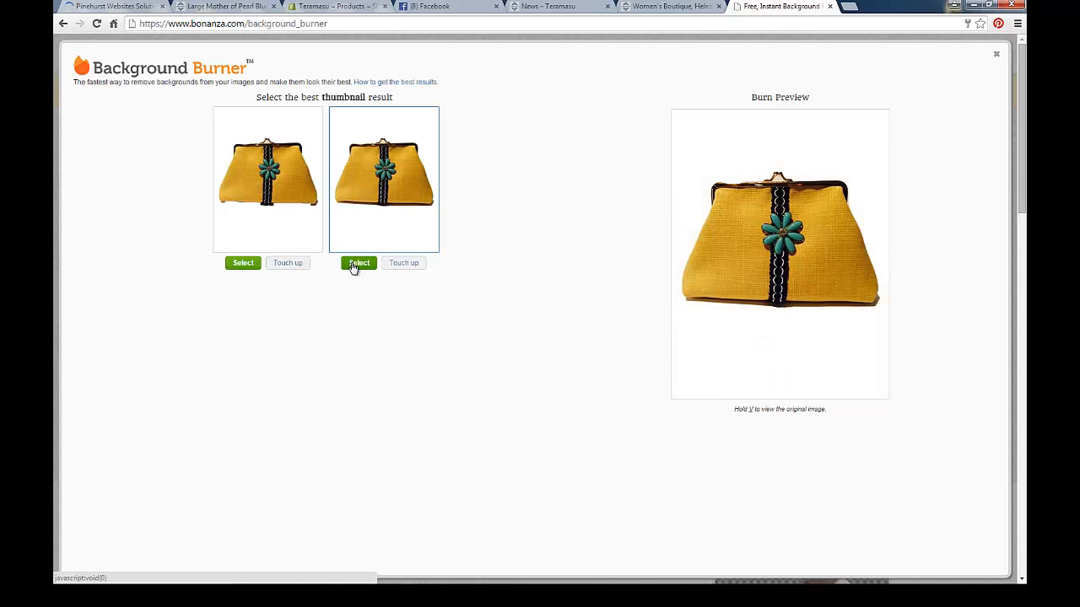
Open the second thumbnail result for touch-up and erase the background inside the purse's clasp with the smallest Erase Background brush.
{"action": "left_click", "coordinate": [403, 263]}
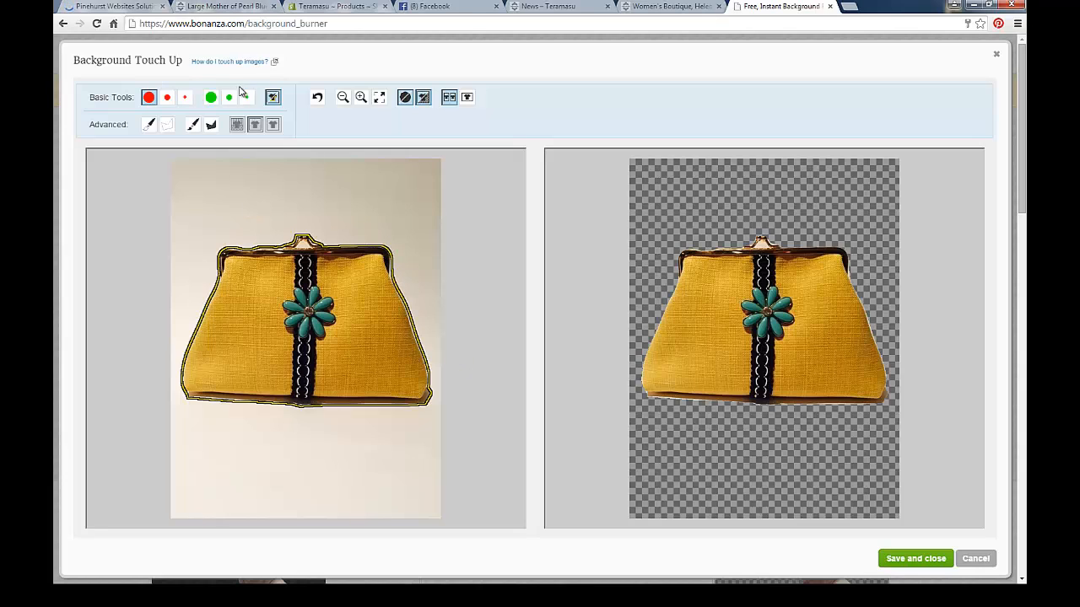
{"action": "left_click", "coordinate": [186, 99]}
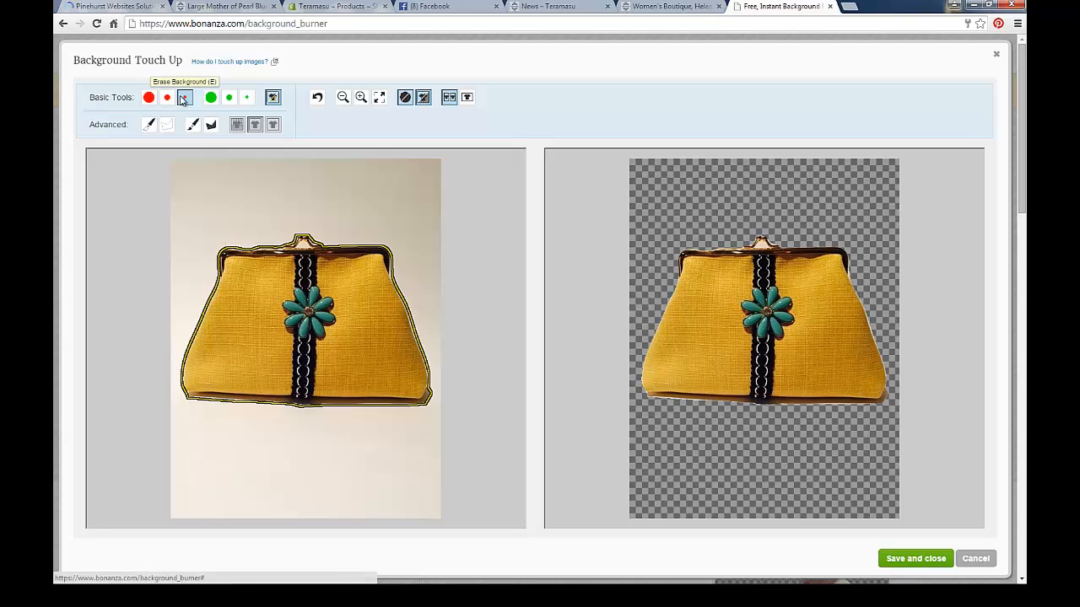
{"action": "left_click", "coordinate": [361, 99]}
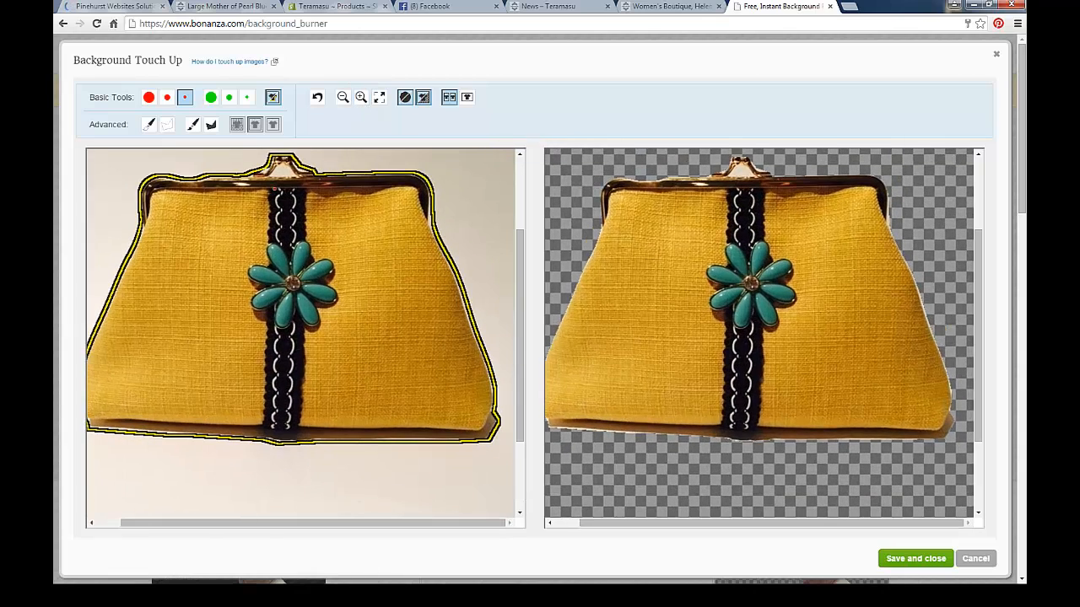
{"action": "scroll", "coordinate": [289, 255], "scroll_direction": "up", "scroll_amount": 2}
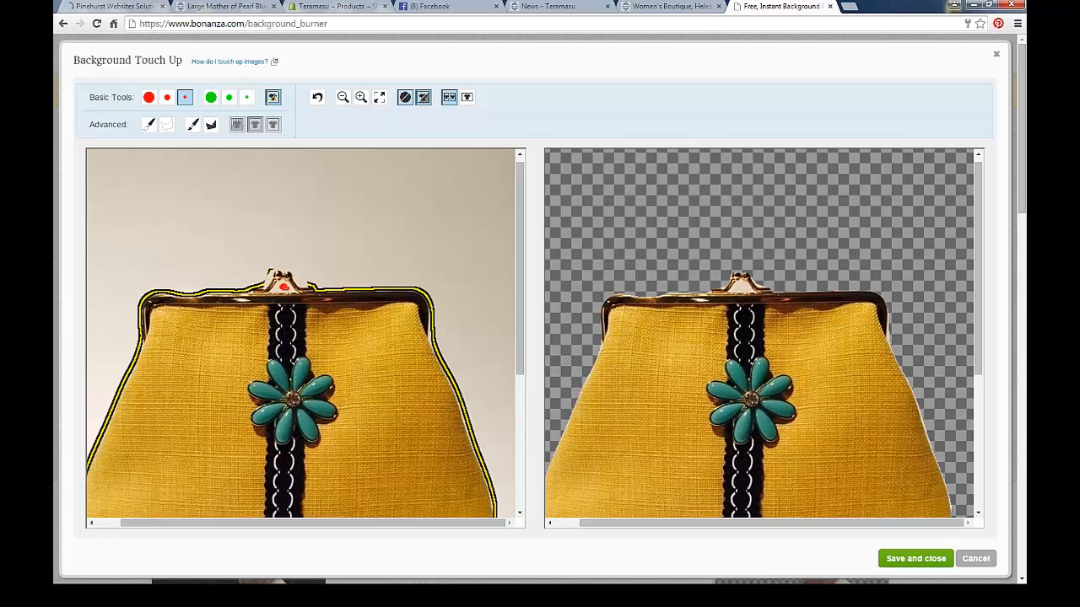
{"action": "left_click", "coordinate": [284, 287]}
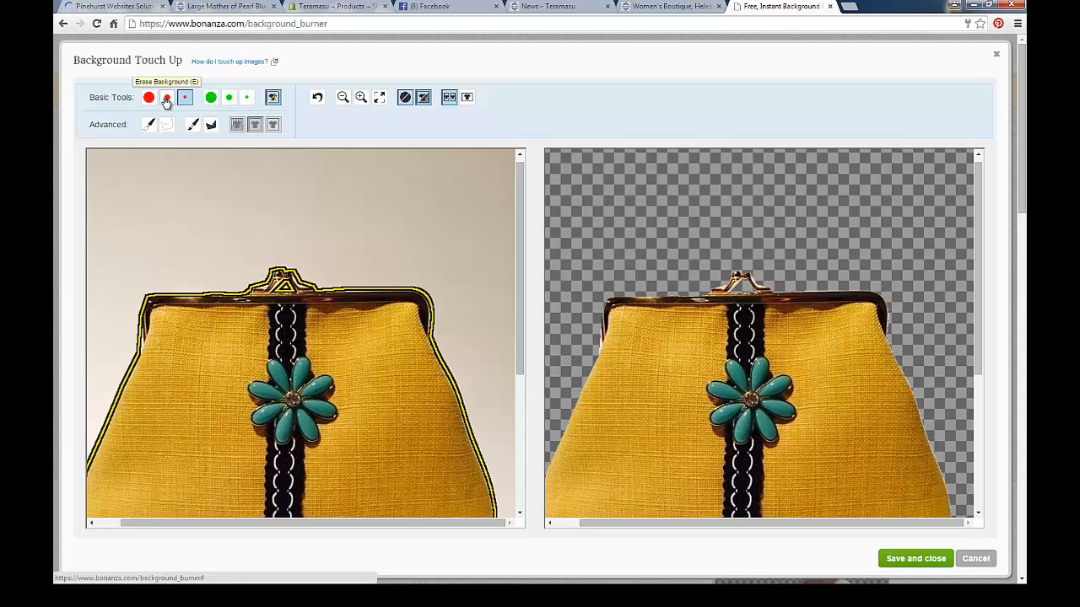
Restore the purse's clasp and the left part of its metal frame with the medium green brush, and check the cutout.
{"action": "left_click", "coordinate": [228, 99]}
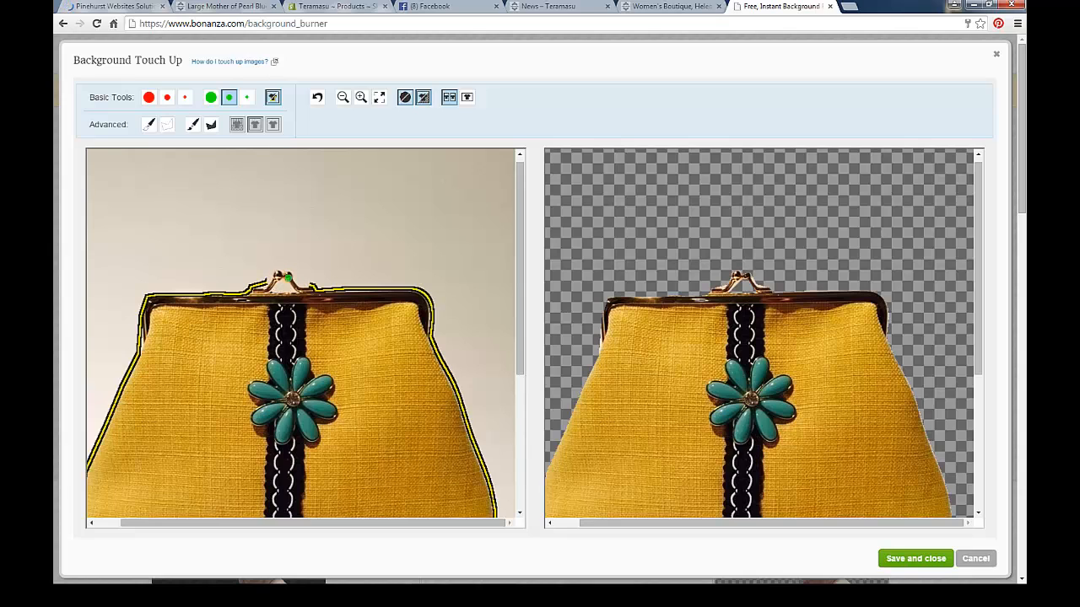
{"action": "left_click", "coordinate": [288, 276]}
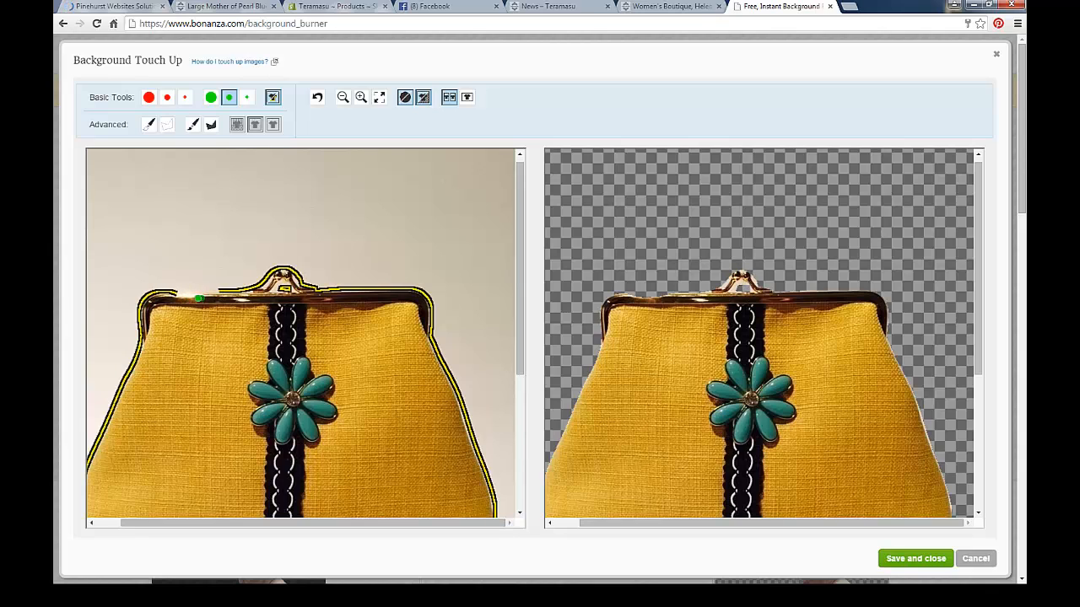
{"action": "left_click_drag", "start_coordinate": [198, 298], "coordinate": [161, 300]}
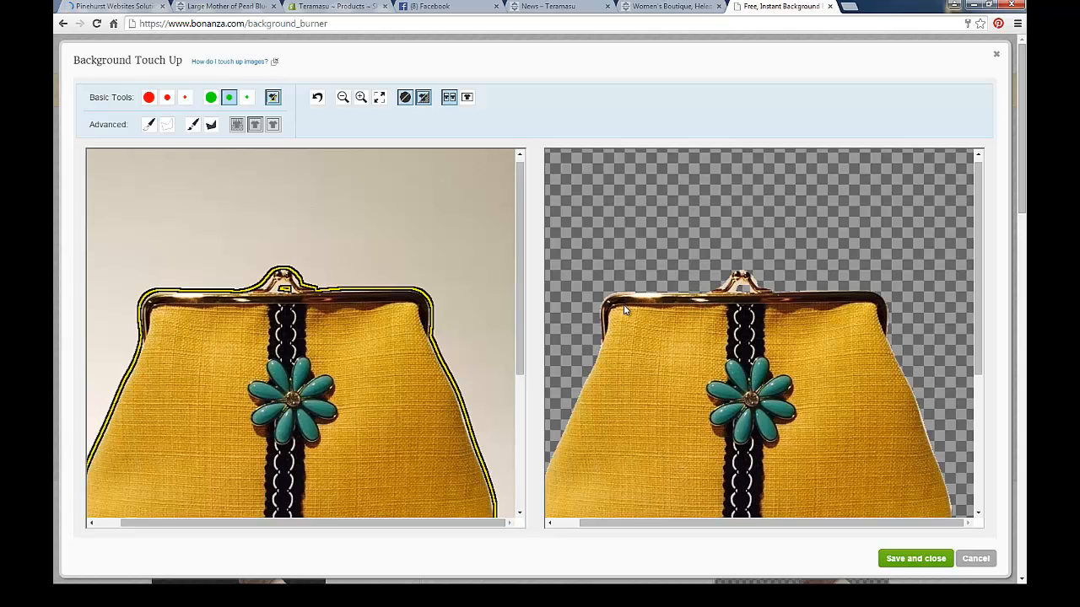
{"action": "scroll", "coordinate": [609, 289], "scroll_direction": "down", "scroll_amount": 4}
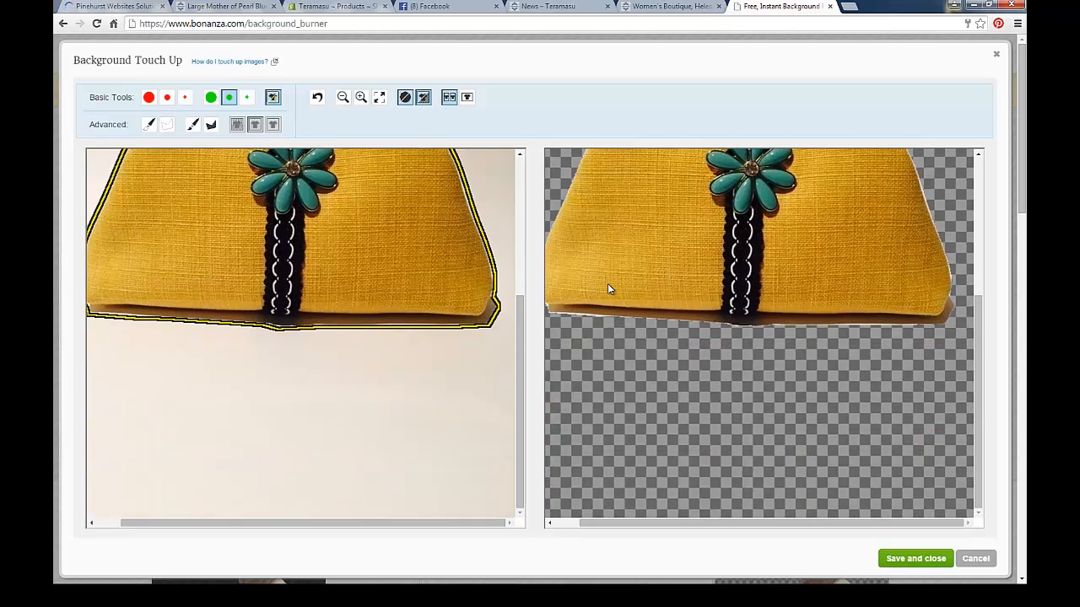
{"action": "scroll", "coordinate": [609, 289], "scroll_direction": "up", "scroll_amount": 2}
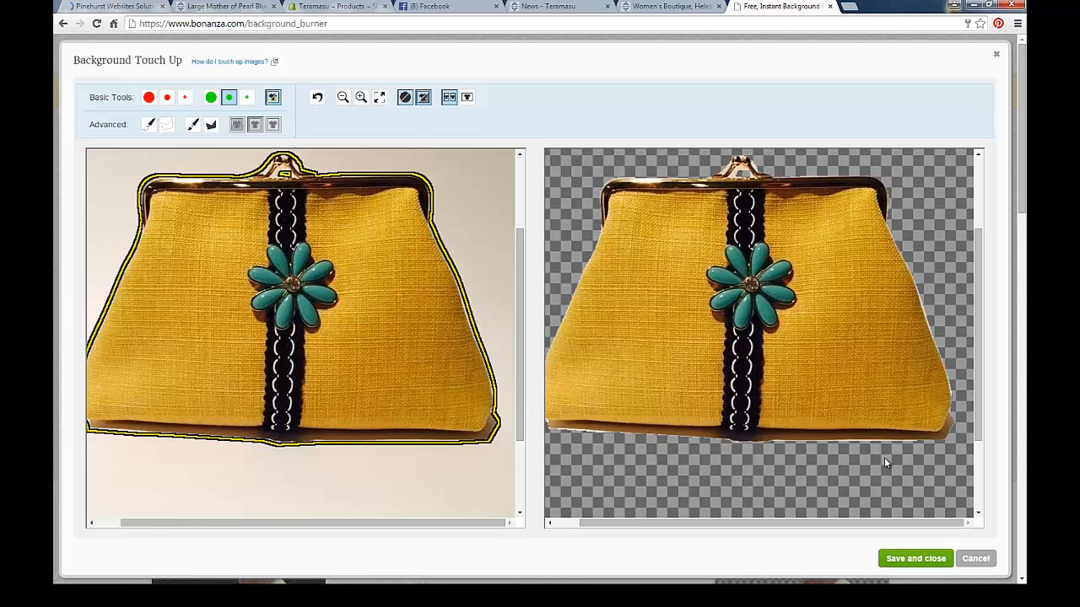
Save the background touch-up and download the finished purse image as a JPG with a white background.
{"action": "left_click", "coordinate": [912, 560]}
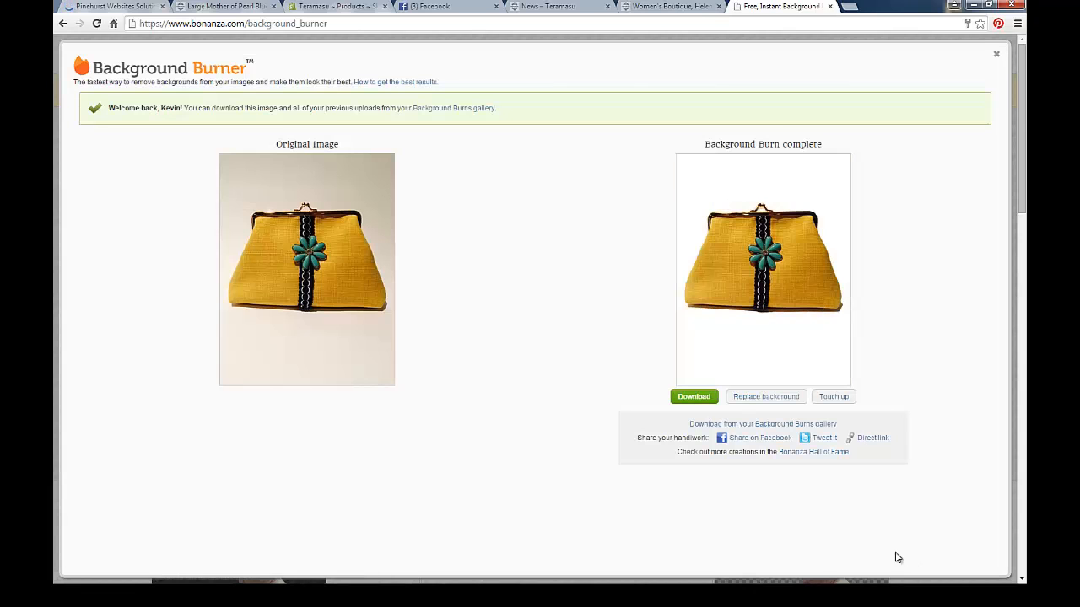
{"action": "left_click", "coordinate": [694, 398]}
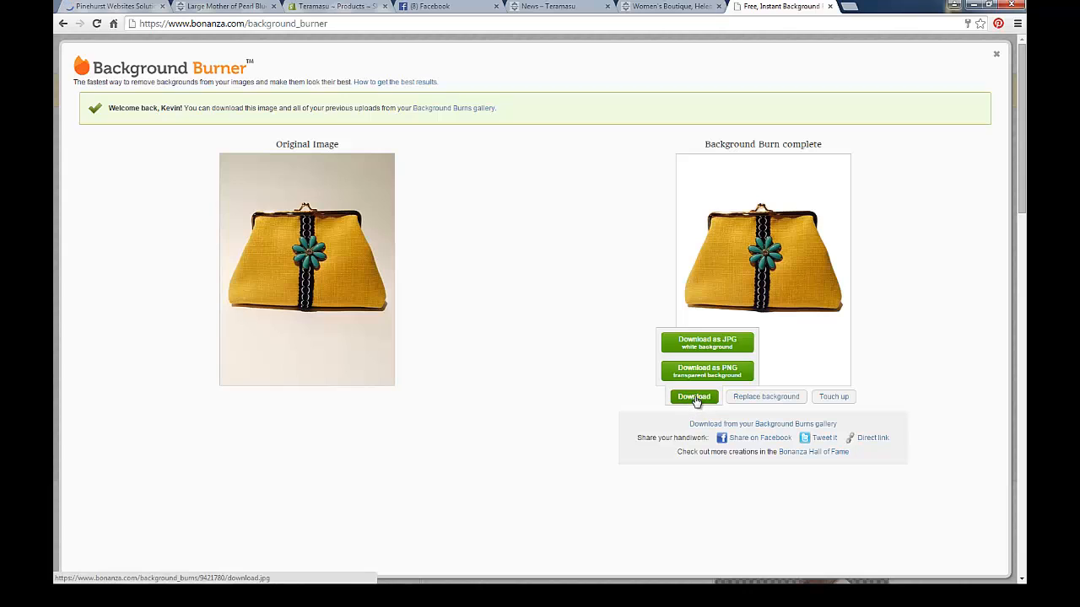
{"action": "left_click", "coordinate": [687, 345]}
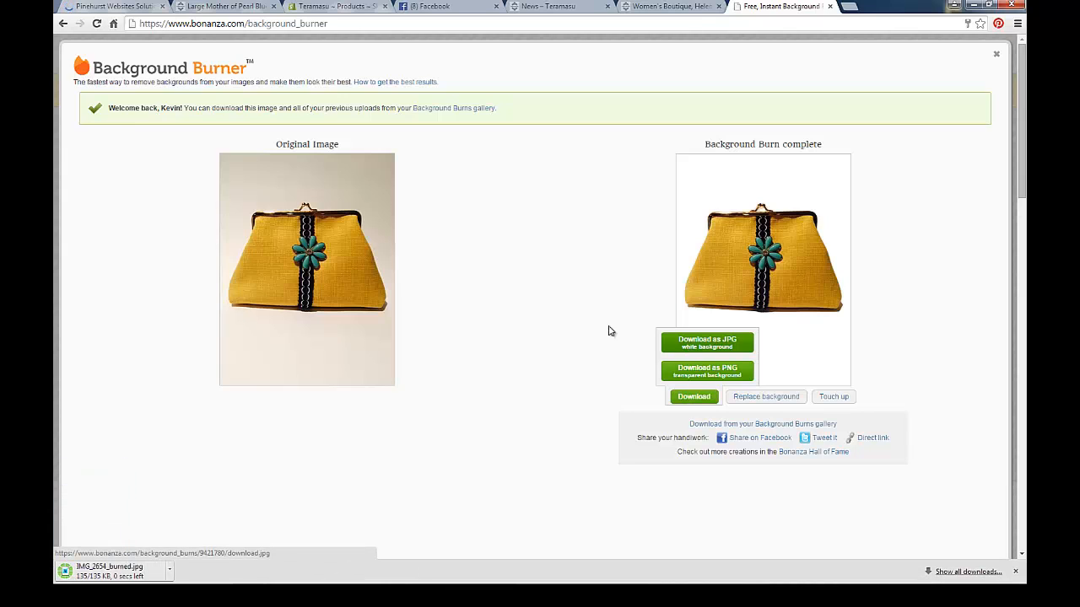
Open the downloaded IMG_2654_burned.jpg in Photoshop Elements and resize the image to a width of 1000 pixels.
{"action": "left_click", "coordinate": [114, 575]}
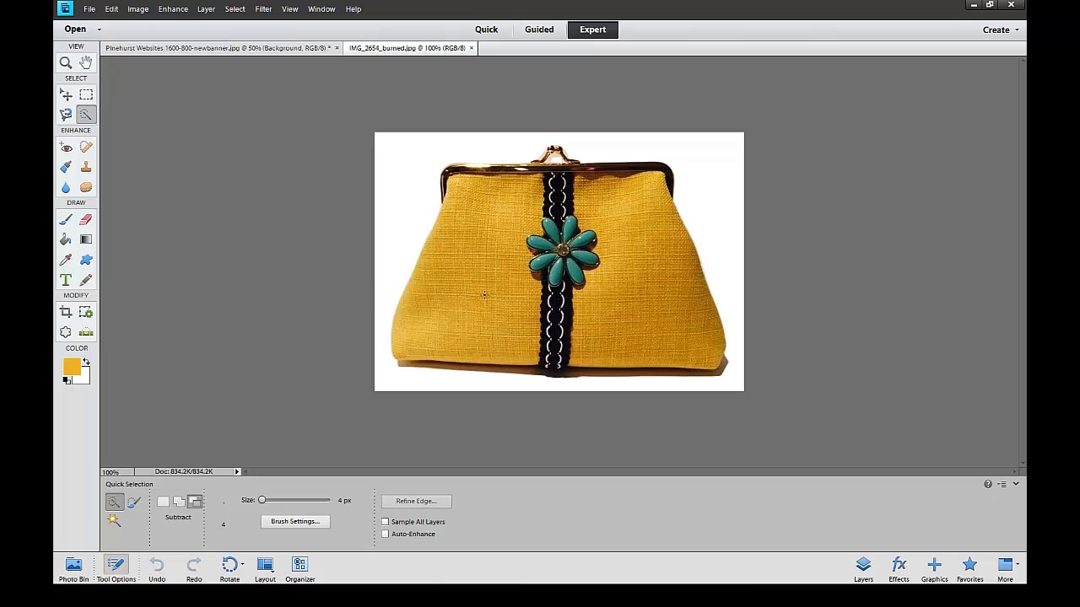
{"action": "left_click", "coordinate": [137, 9]}
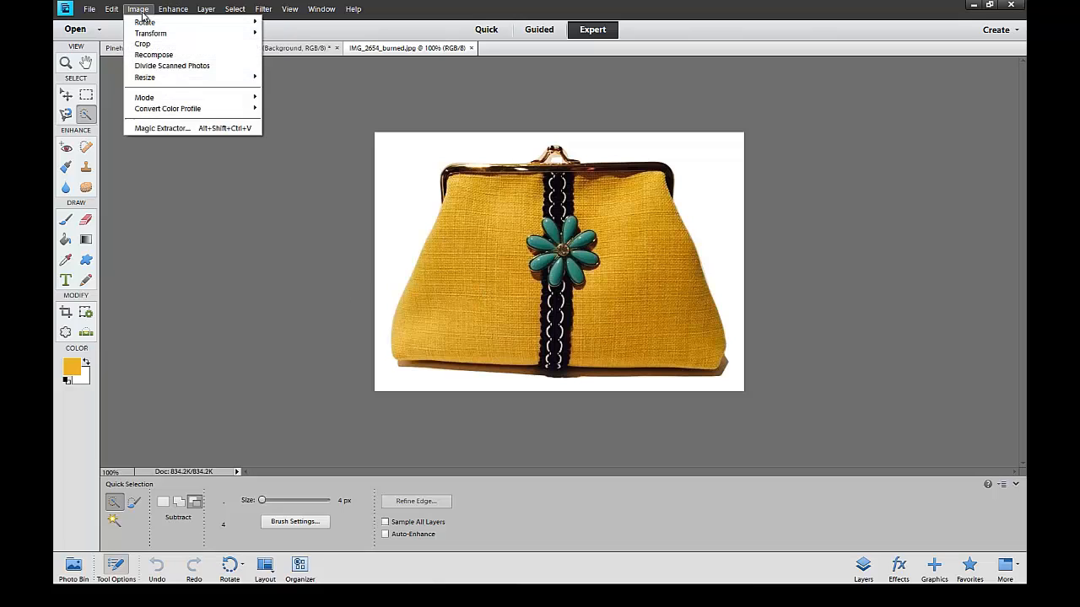
{"action": "mouse_move", "coordinate": [145, 77]}
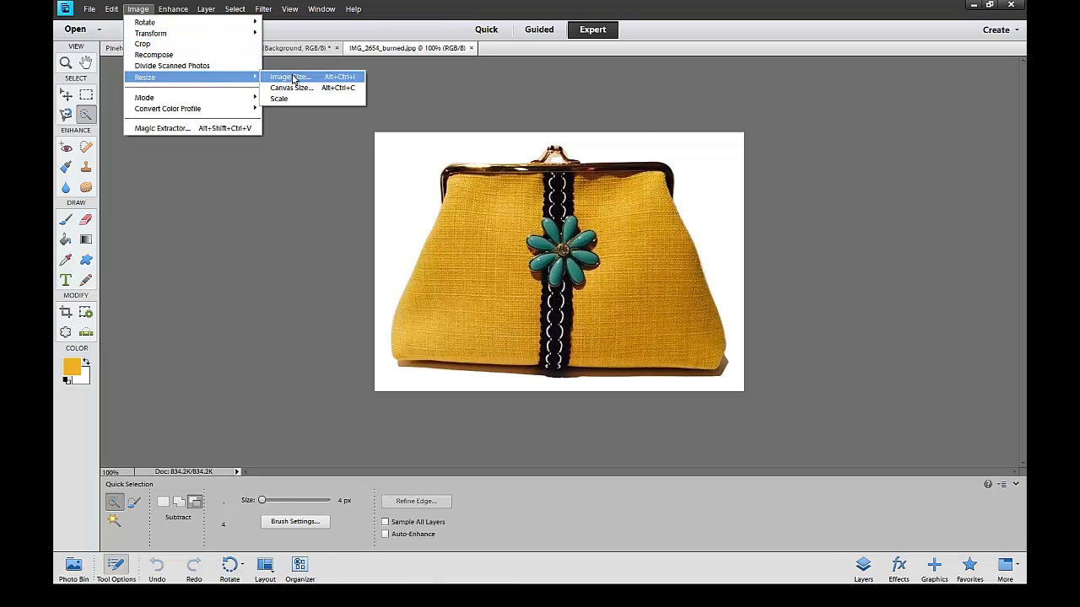
{"action": "left_click", "coordinate": [292, 76]}
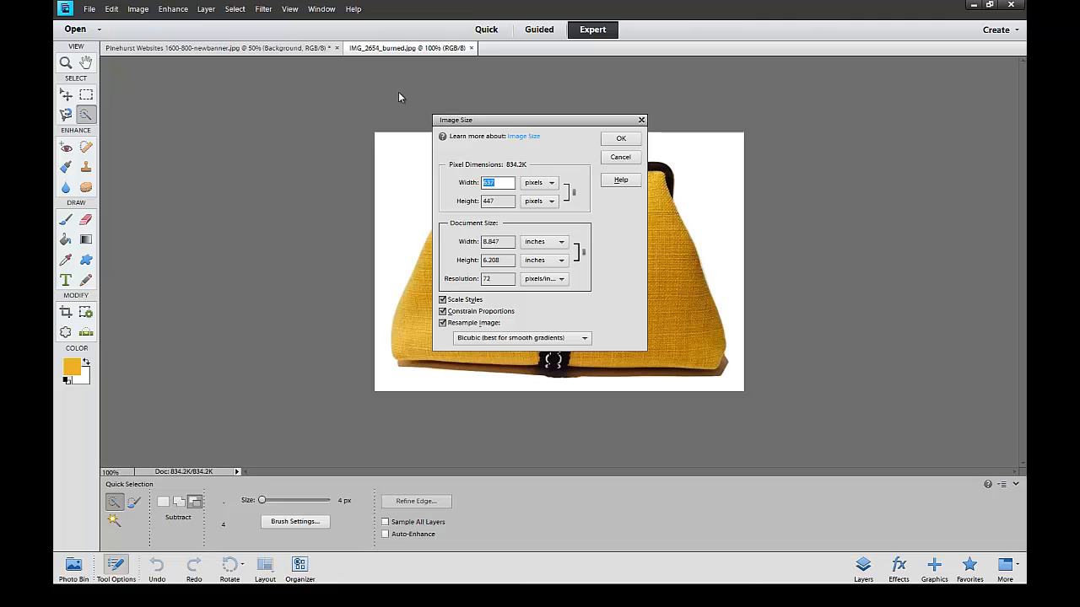
{"action": "type", "text": "1000"}
{"action": "left_click", "coordinate": [620, 138]}
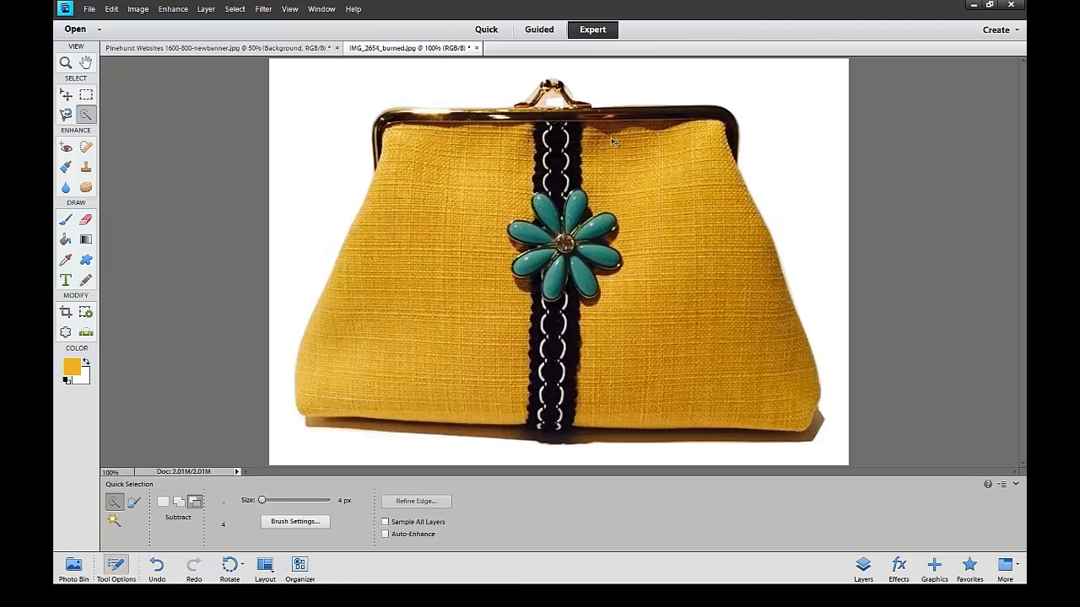
{"action": "key", "text": "ctrl+plus"}
{"action": "key", "text": "ctrl+minus"}
{"action": "key", "text": "ctrl+minus"}
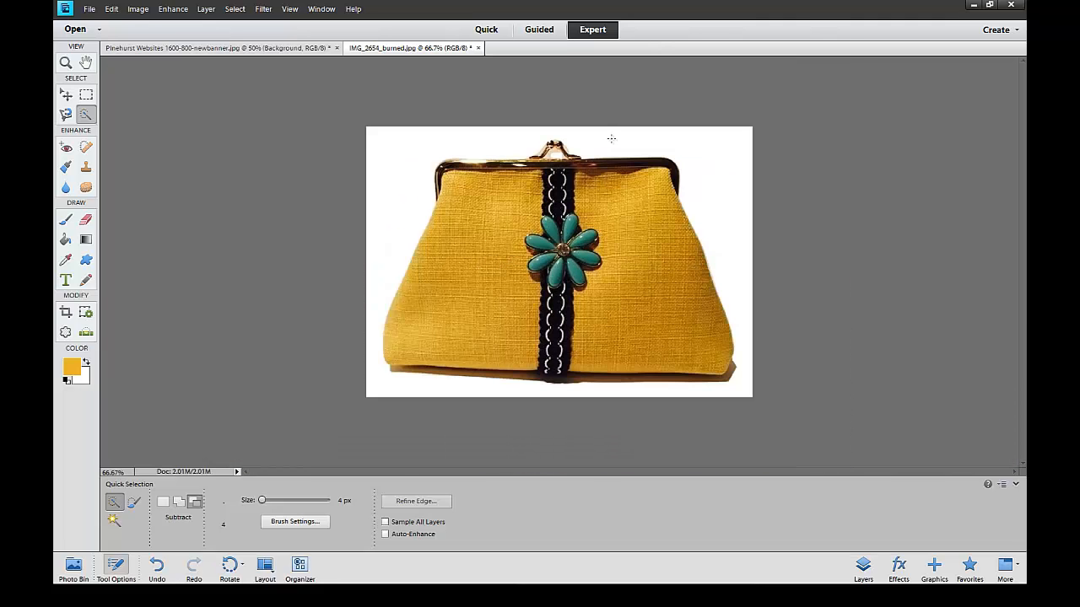